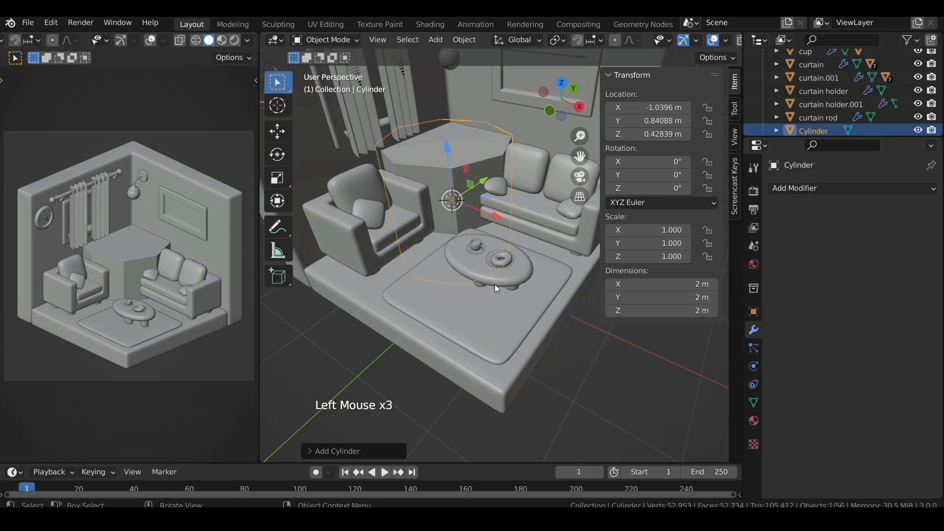
Step: Set the new cylinder's dimensions to 0.6 m in X and Y and 0.1 m in Z
middle_click_drag(497, 283, 499, 296, "shift")
left_click_drag(637, 297, 637, 285)
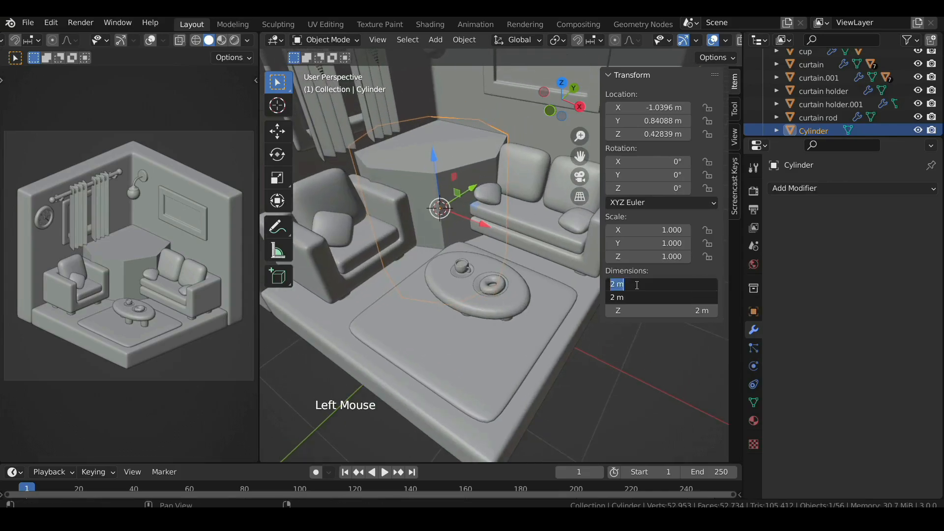
key("Return")
left_click(639, 310)
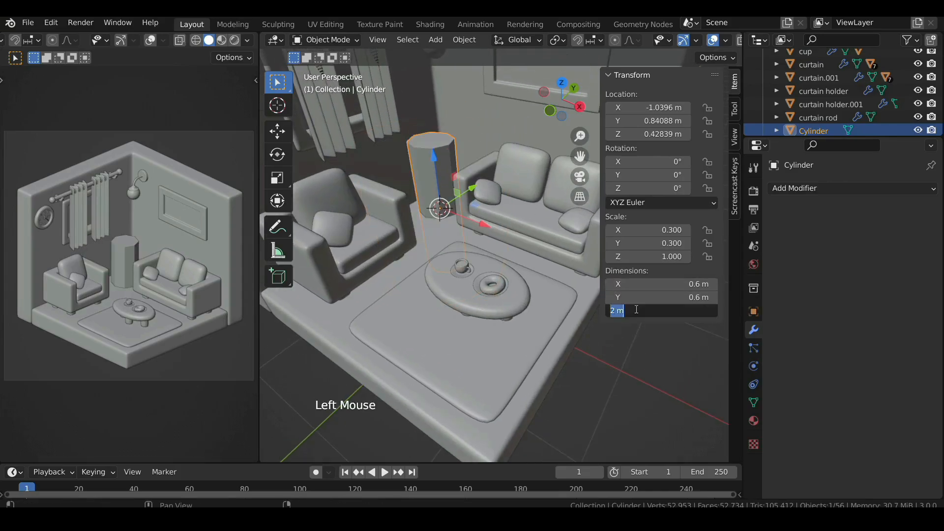
type(".1")
key("Return")
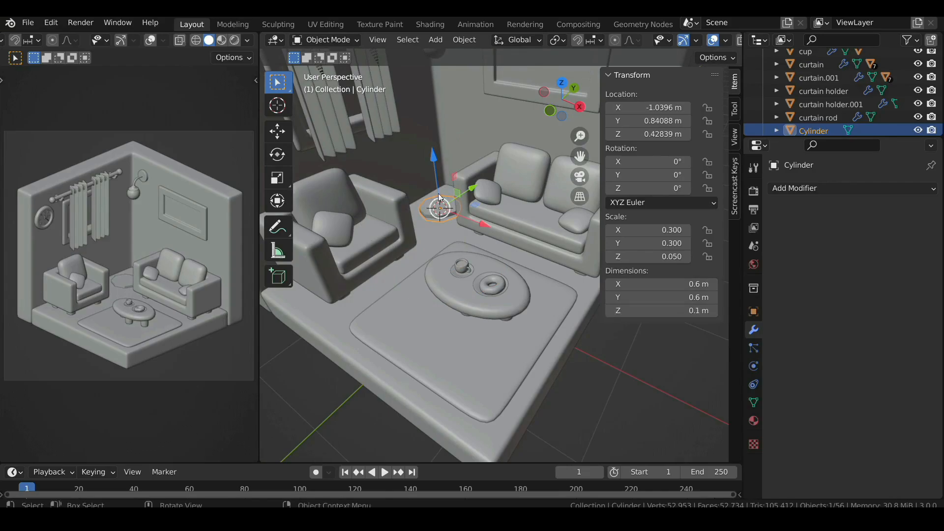
Step: Raise the flat cylinder to a height of about 1.35 m and position it above the corner between armchair and sofa
left_click(550, 111)
scroll(413, 352, "up", 2)
left_click_drag(413, 345, 414, 227)
middle_click_drag(485, 255, 518, 246)
left_click_drag(518, 247, 529, 252)
middle_click_drag(529, 253, 536, 211)
left_click_drag(537, 211, 521, 219)
scroll(520, 220, "down", 4)
middle_click_drag(521, 220, 487, 246)
scroll(487, 246, "up", 2)
left_click_drag(503, 211, 507, 209)
scroll(460, 273, "up", 3)
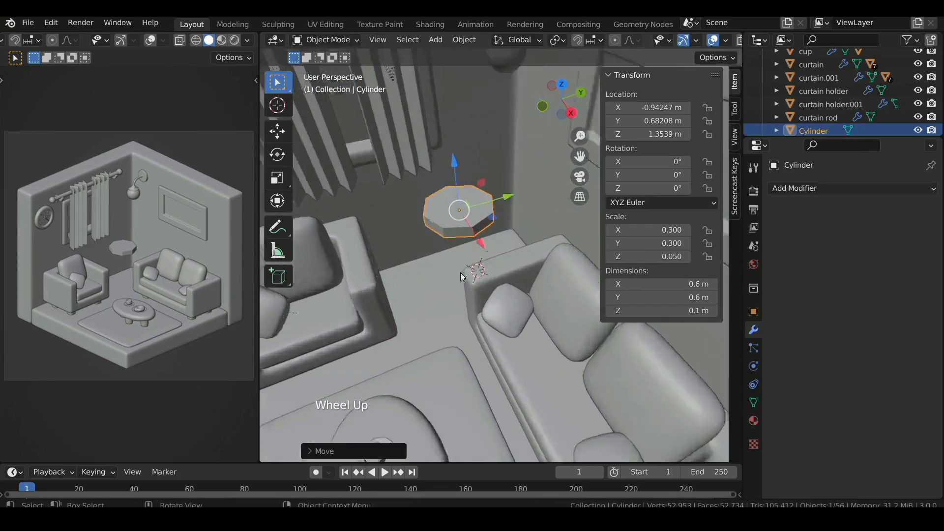
Step: Apply the flat cylinder's scale and copy the wall's modifiers onto it
middle_click_drag(460, 273, 416, 273)
key("ctrl+a")
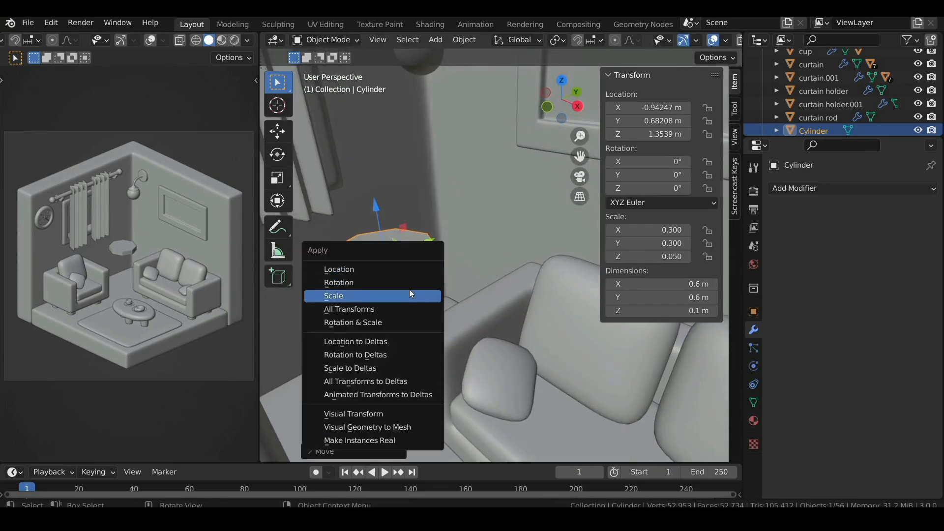
left_click(410, 292)
scroll(411, 288, "down", 1)
scroll(481, 287, "up", 2)
left_click(488, 152, "shift")
key("ctrl+l")
mouse_move(461, 237)
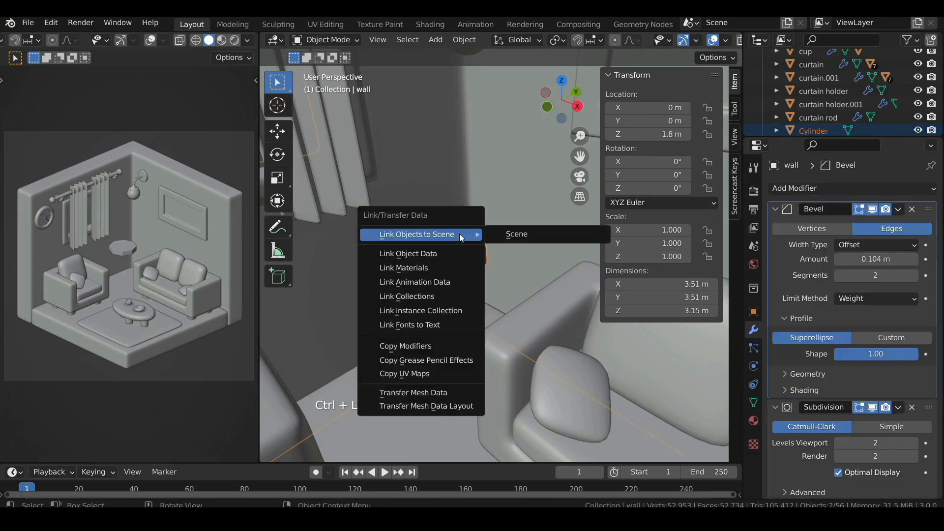
left_click(433, 346)
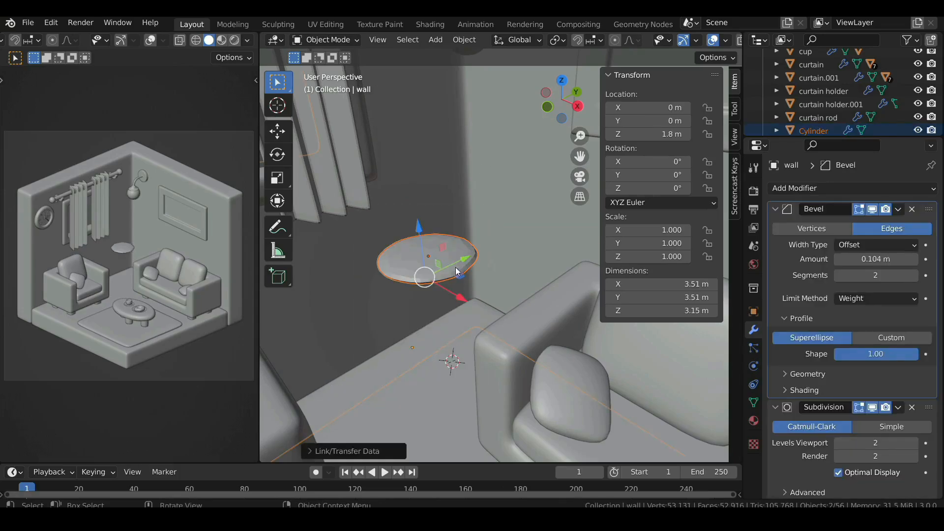
Step: Give the cylinder's top and bottom edge loops a mean bevel weight of 1.00
left_click(452, 255)
key("Tab")
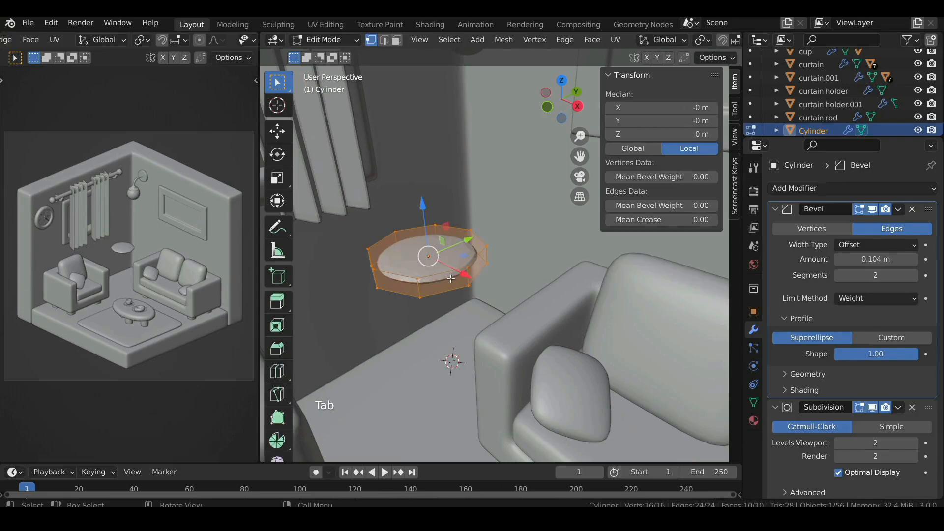
left_click(445, 276, "alt")
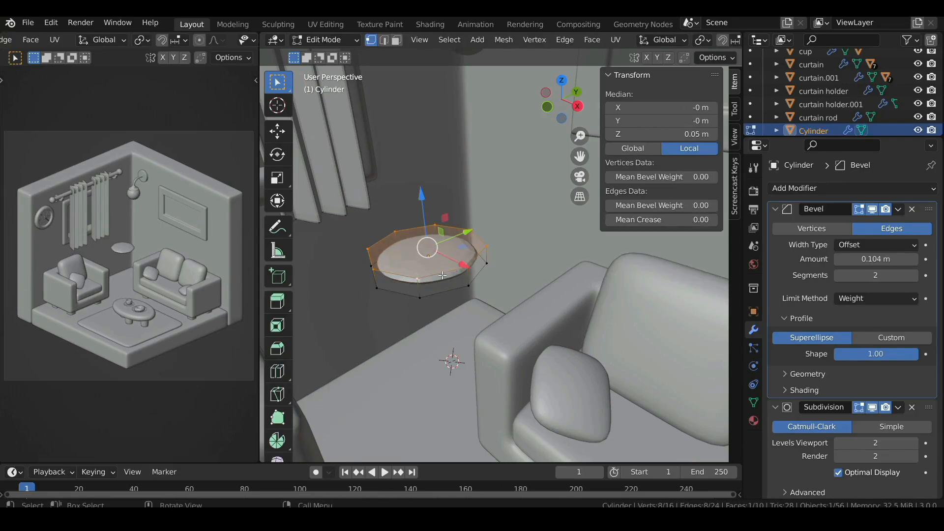
left_click(452, 292, "alt+shift")
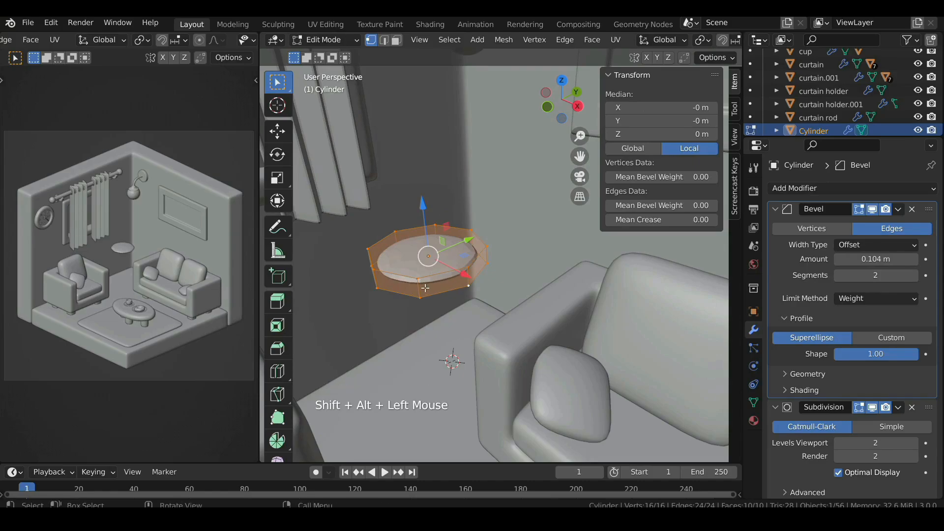
key("ctrl")
key("ctrl+z")
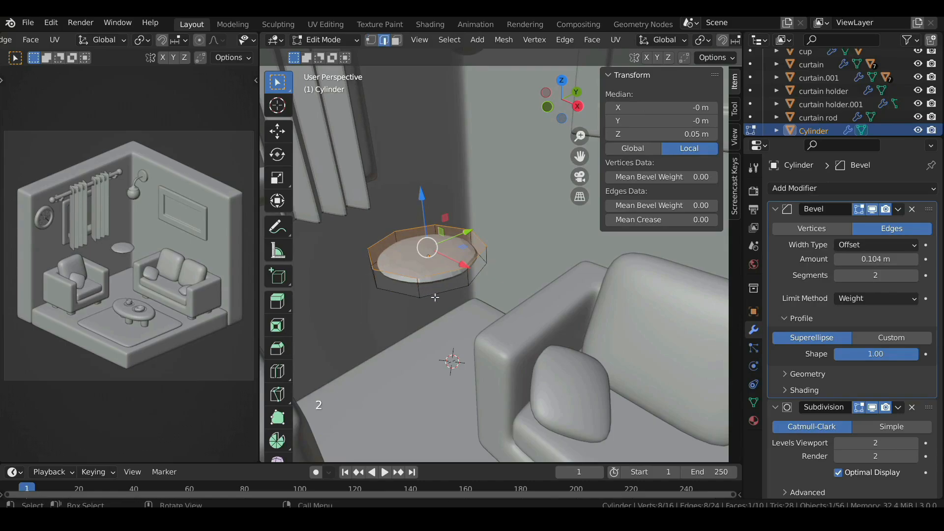
left_click(433, 291, "alt+shift")
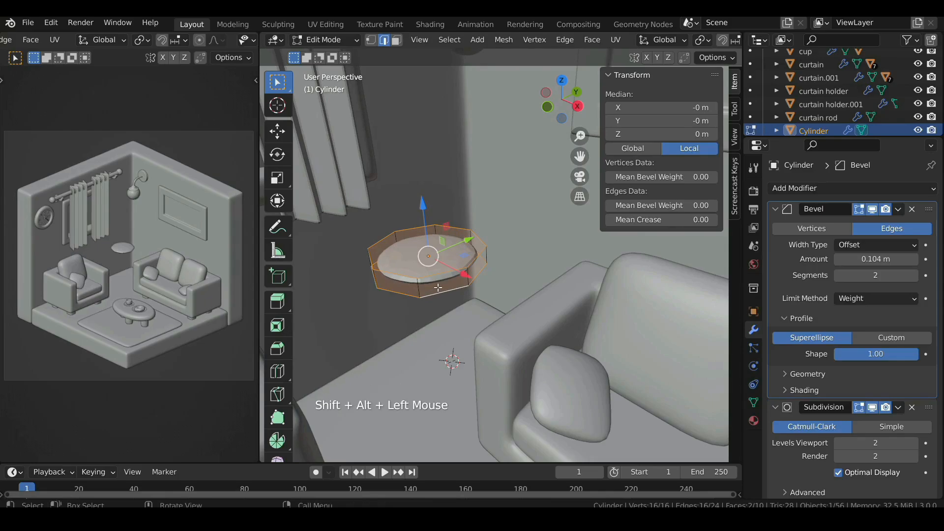
left_click_drag(652, 206, 714, 206)
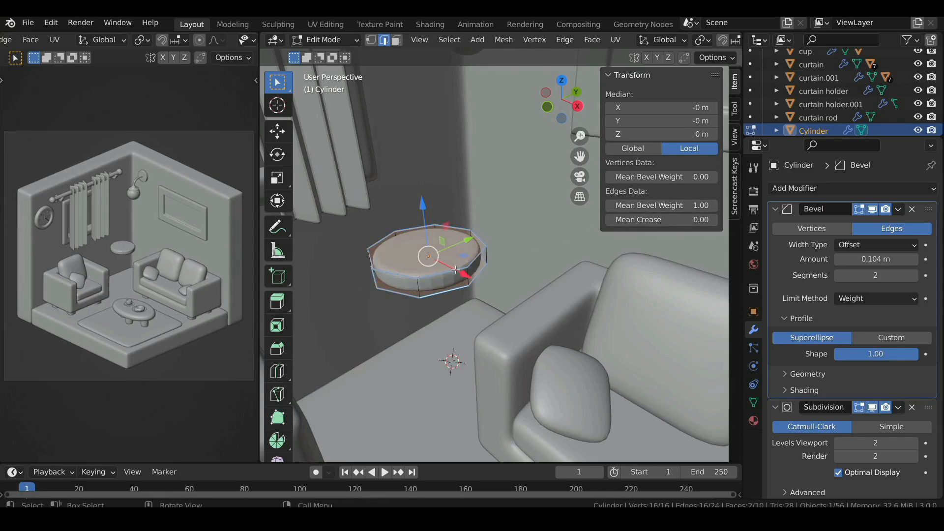
key("Tab")
Step: Make a linked duplicate of the disc slightly below it and scale it to about 0.92
key("alt+d")
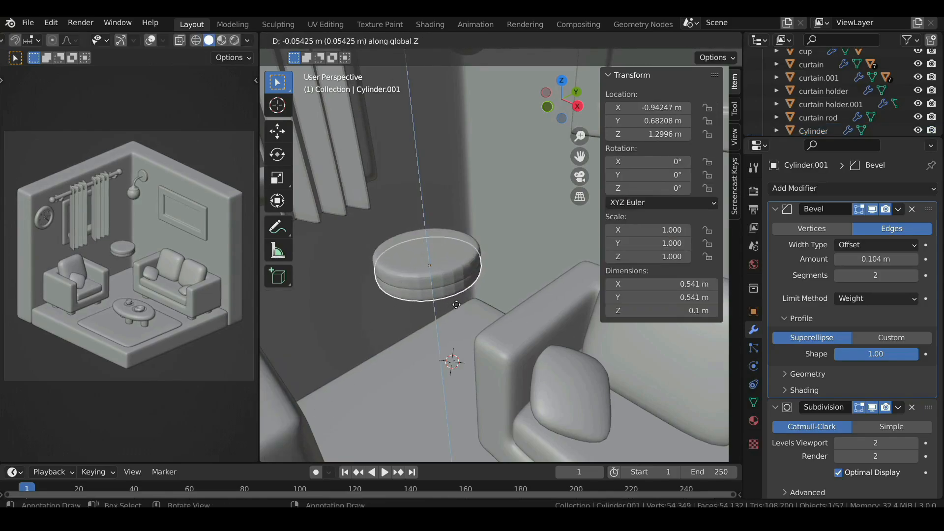
left_click(534, 294)
key("s")
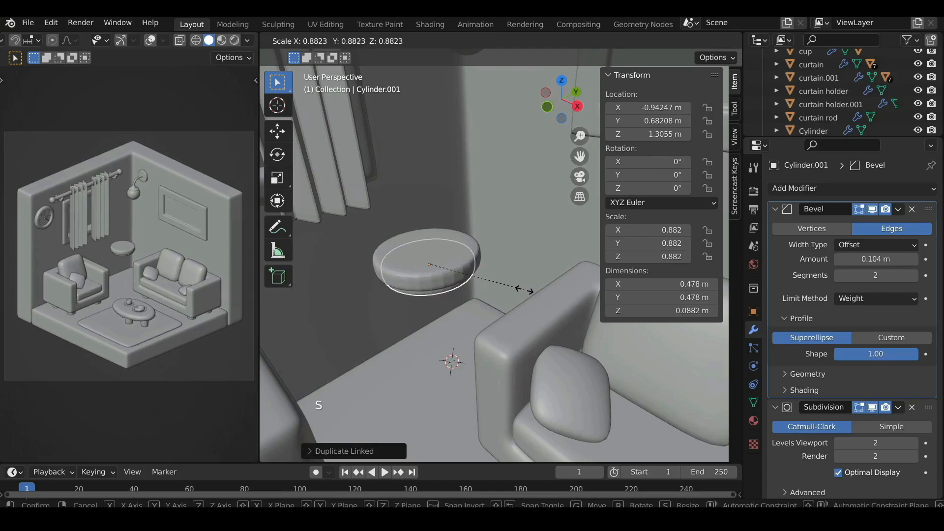
left_click(529, 289)
Step: Snap the 3D cursor to the lower disc and add a cube there, scaled to about 0.25 m
middle_click_drag(530, 288, 461, 297)
scroll(462, 297, "up", 1)
key("shift+s")
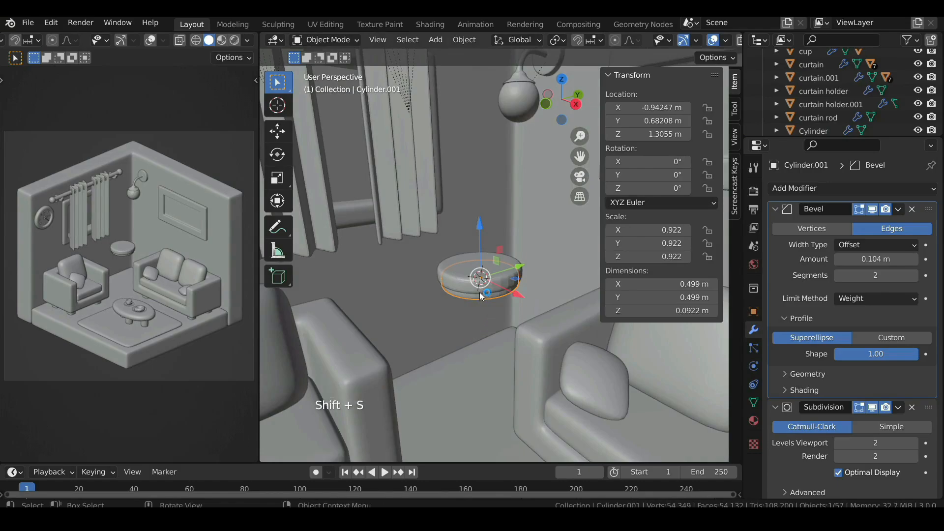
key("shift+a")
mouse_move(471, 244)
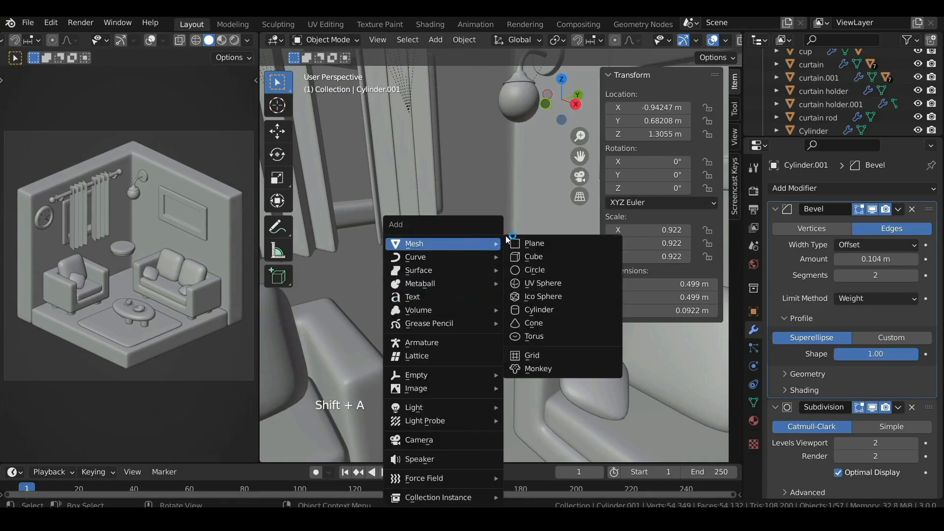
left_click(527, 252)
key("s")
left_click(503, 286)
scroll(505, 281, "up", 2)
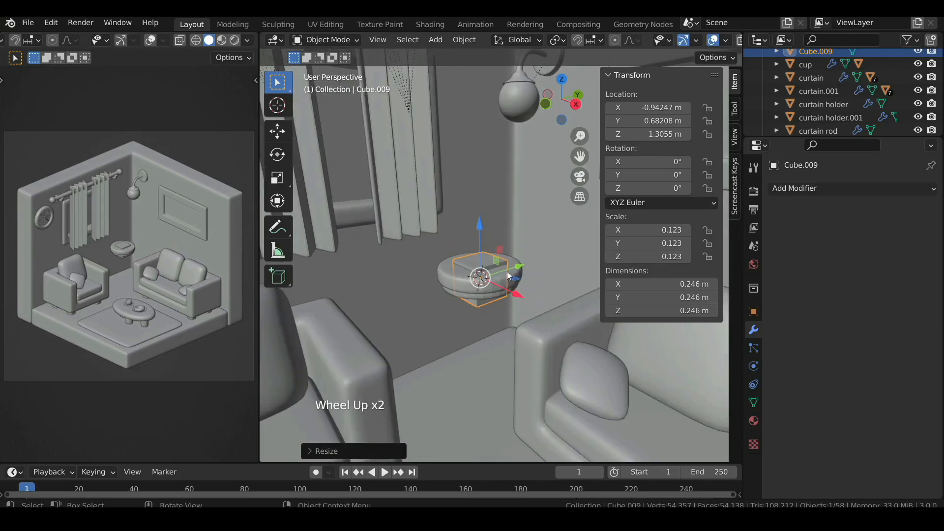
Step: Scale the cube down to about 0.066 m in the top view
left_click(562, 79)
scroll(495, 217, "up", 1)
middle_click_drag(495, 216, 509, 283, "shift")
scroll(509, 283, "up", 1)
middle_click_drag(385, 210, 538, 334, "shift")
key("s")
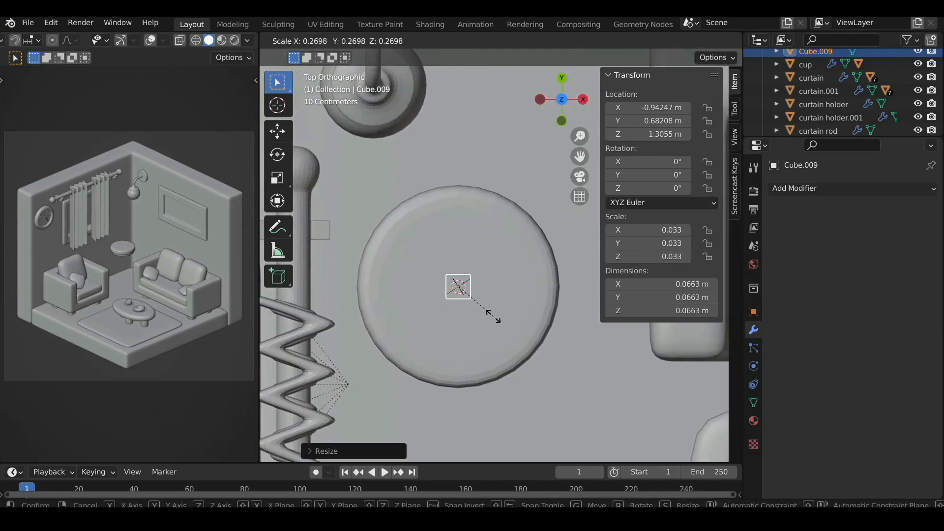
left_click(499, 320)
Step: Move the cube's geometry diagonally toward the disc's rim and rotate it about 45° in Edit Mode
key("Tab")
key("alt+z")
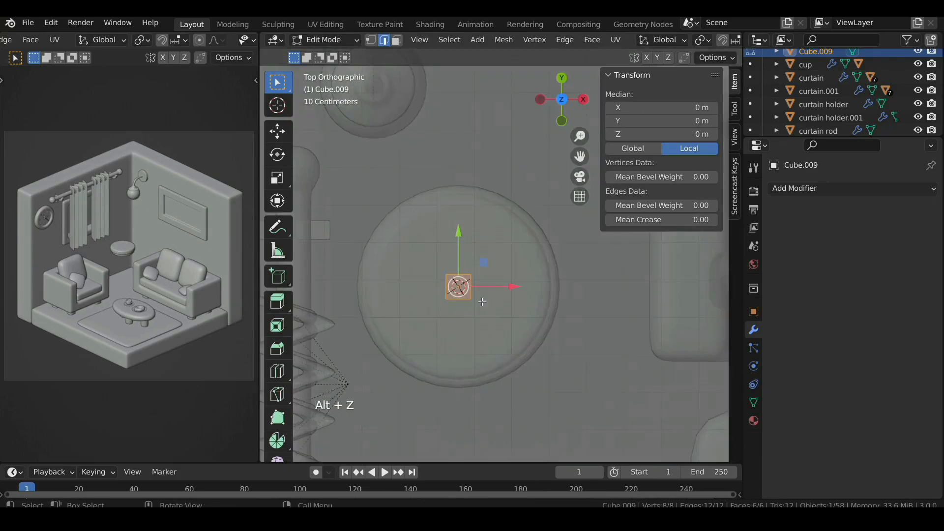
left_click_drag(464, 290, 494, 319)
key("r")
left_click(589, 338)
middle_click_drag(590, 338, 510, 215)
scroll(511, 344, "up", 3)
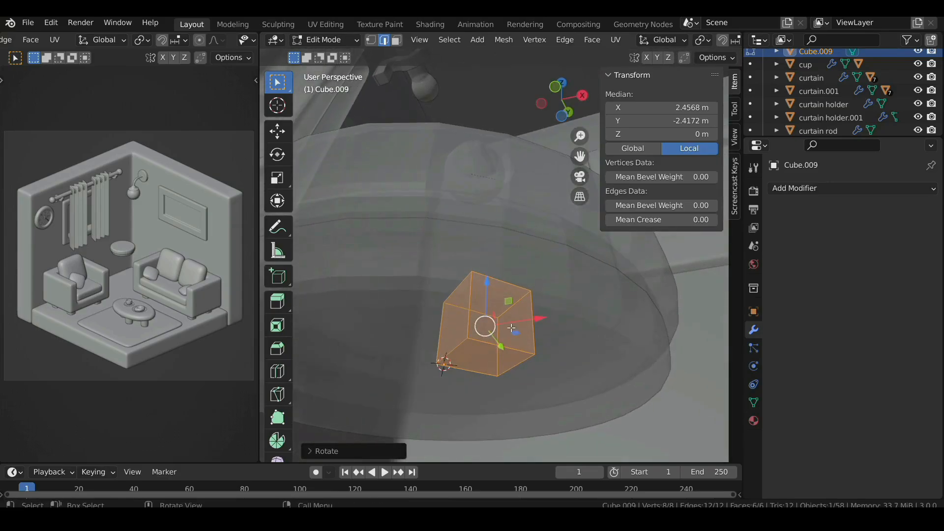
Step: Move the cube's bottom face down to the floor to form a long stool leg
key("3")
left_click(483, 358)
key("alt+z")
scroll(504, 309, "down", 2)
middle_click_drag(504, 309, 500, 202)
left_click_drag(499, 161, 501, 295)
Step: Shrink the leg's bottom face and move it diagonally outward so the leg tapers and slants
left_click(562, 78)
scroll(527, 261, "up", 2)
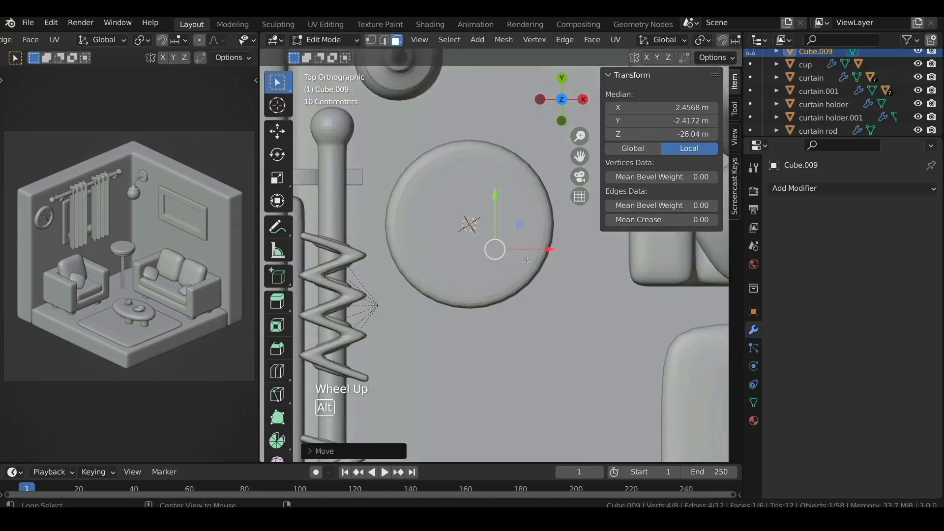
key("alt+z")
scroll(527, 261, "up", 1)
key("s")
left_click(563, 265)
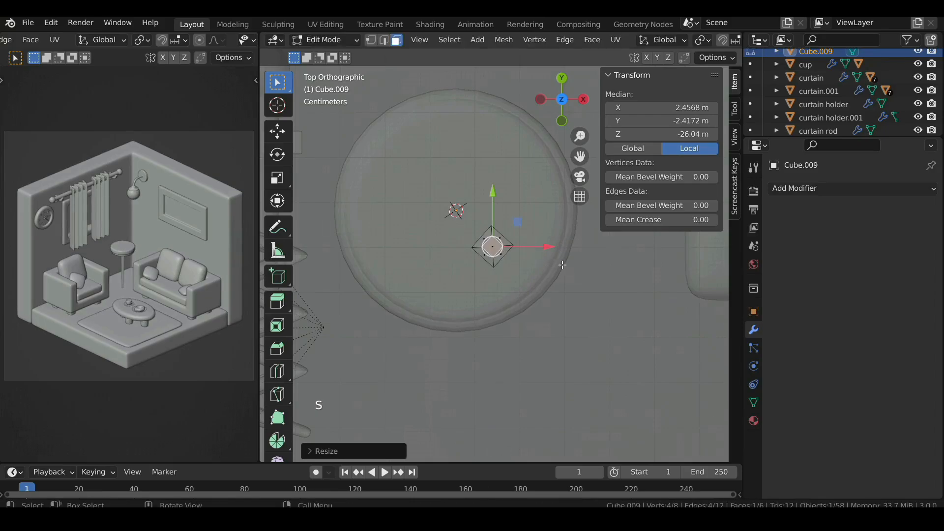
left_click_drag(488, 244, 550, 313)
scroll(599, 313, "up", 1)
key("Tab")
middle_click_drag(573, 327, 538, 340, "shift")
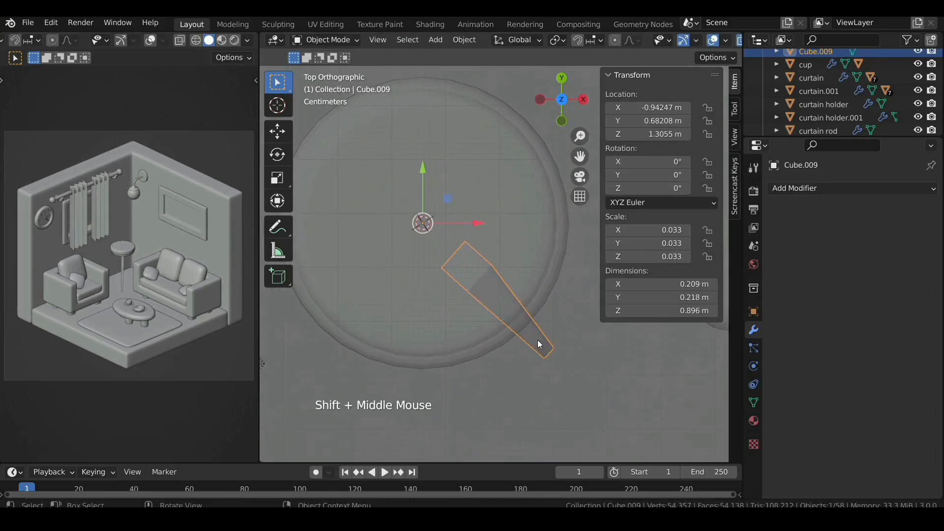
Step: Copy the floor's modifiers onto the stool leg
left_click(540, 214, "shift")
scroll(539, 214, "down", 3)
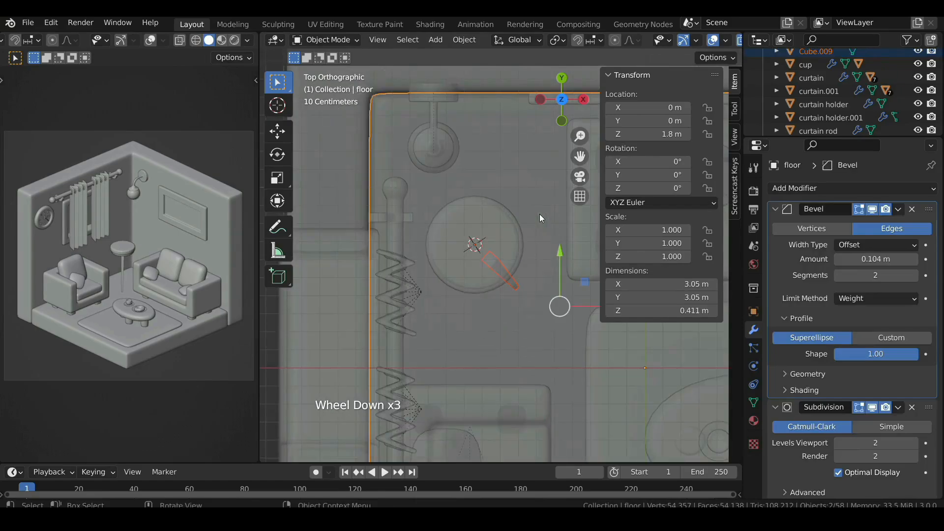
key("ctrl+l")
left_click(539, 214)
scroll(503, 283, "up", 4)
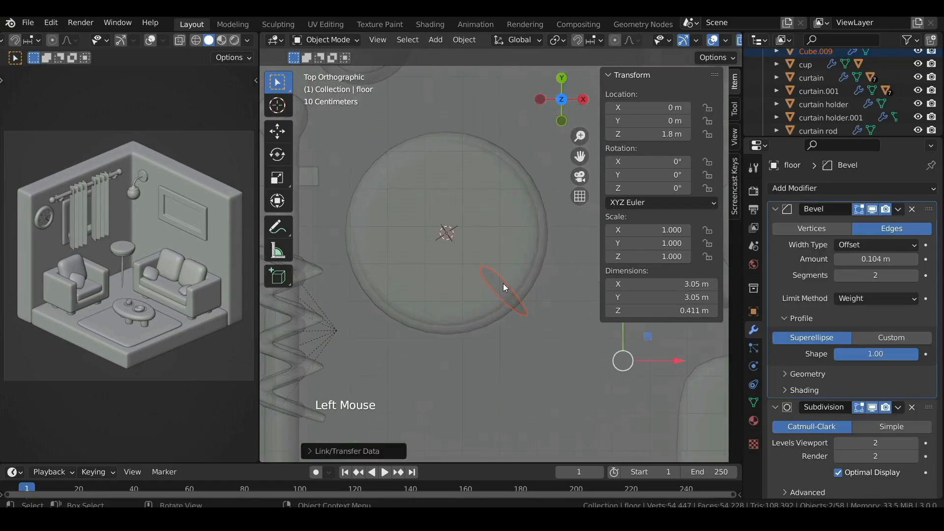
Step: Set the mean bevel weight of all the leg's edges to 1.00
left_click(503, 284)
left_click(503, 283)
key("Tab")
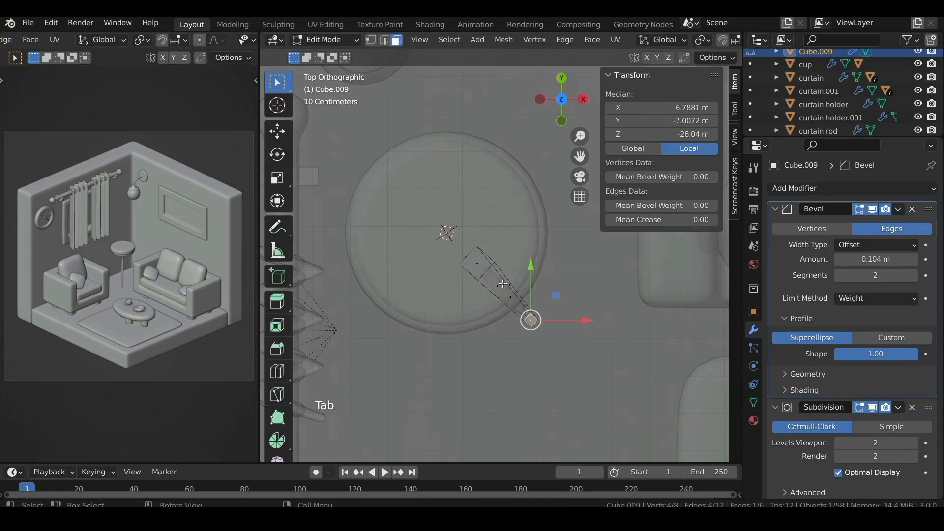
key("a")
left_click_drag(635, 206, 704, 206)
key("Tab")
scroll(530, 294, "up", 2)
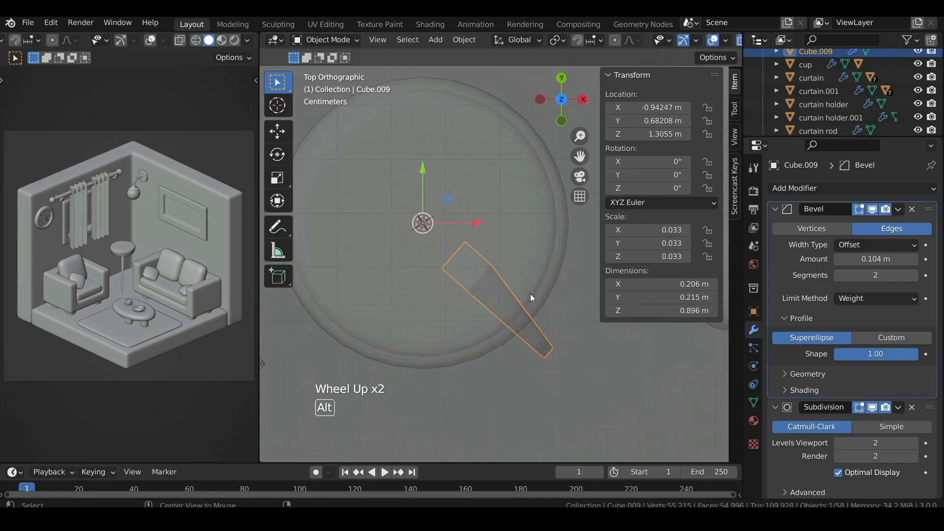
Step: Create three linked duplicates of the leg, each rotated about 90° further around the seat's centre
key("alt+d")
key("r")
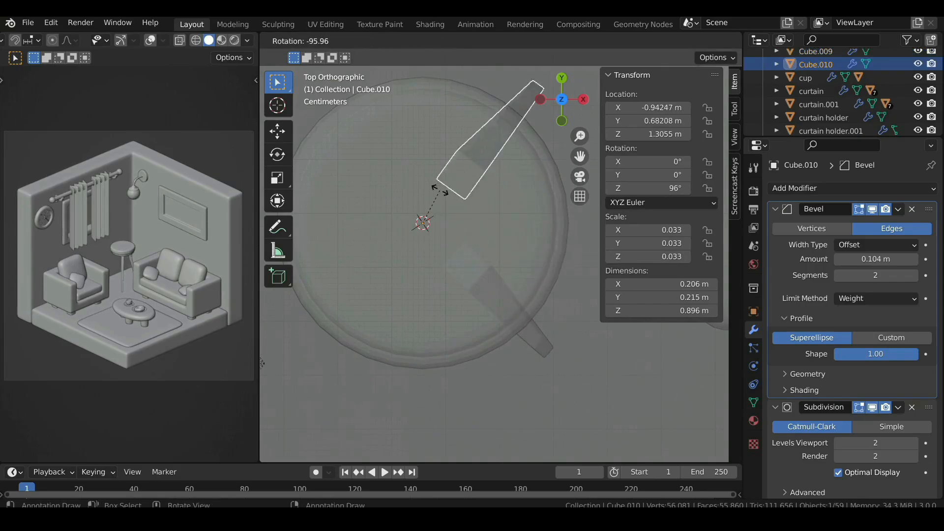
left_click(497, 219)
key("shift+r")
key("shift+r")
key("r")
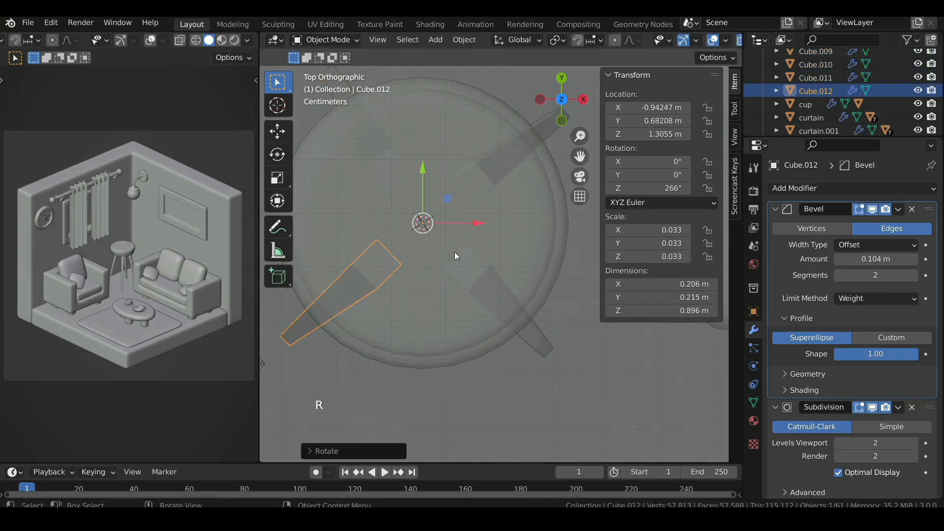
left_click(473, 194)
Step: Duplicate the lower seat disc and move the copy straight down between the legs
middle_click_drag(473, 217, 488, 162)
left_click(491, 167)
key("shift+d")
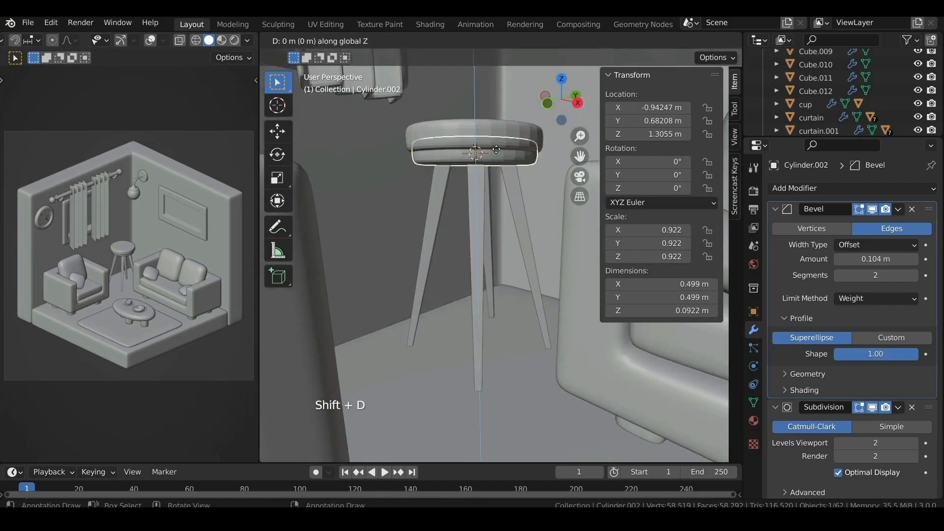
key("z")
left_click(506, 278)
Step: Select the top and bottom faces of the copied disc and inset them to leave a narrow rim
key("Tab")
scroll(506, 273, "up", 1)
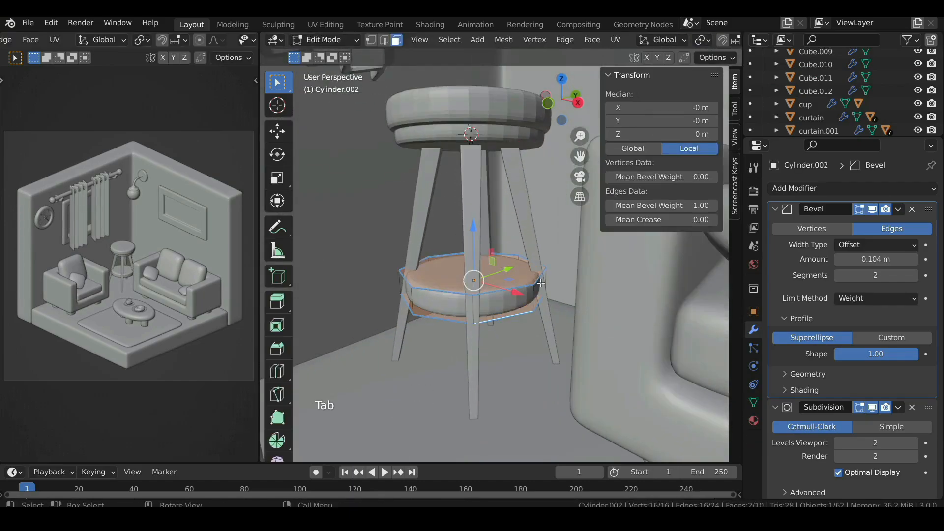
scroll(540, 283, "up", 1)
left_click(430, 278)
middle_click_drag(429, 277, 464, 352)
scroll(462, 340, "up", 2)
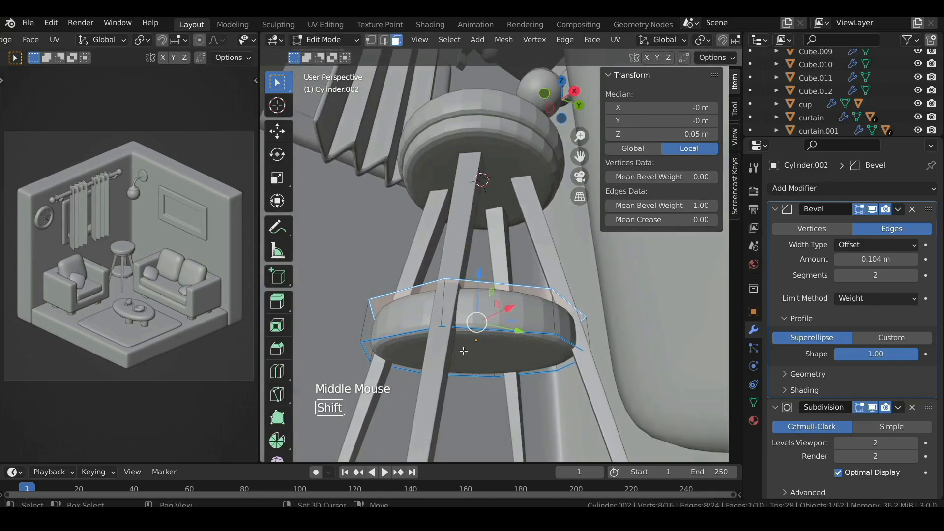
left_click(464, 351, "shift")
scroll(463, 351, "down", 1)
middle_click_drag(472, 300, 549, 346)
scroll(526, 351, "up", 1)
key("i")
left_click(551, 326)
scroll(550, 345, "up", 1)
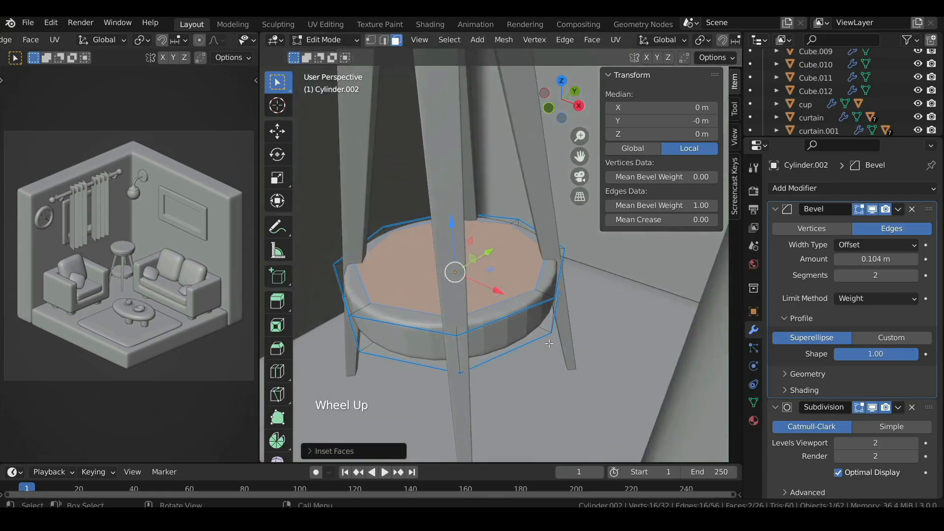
Step: Bridge the edge loops of the copied disc's two inset faces to open it into a ring
key("ctrl+e")
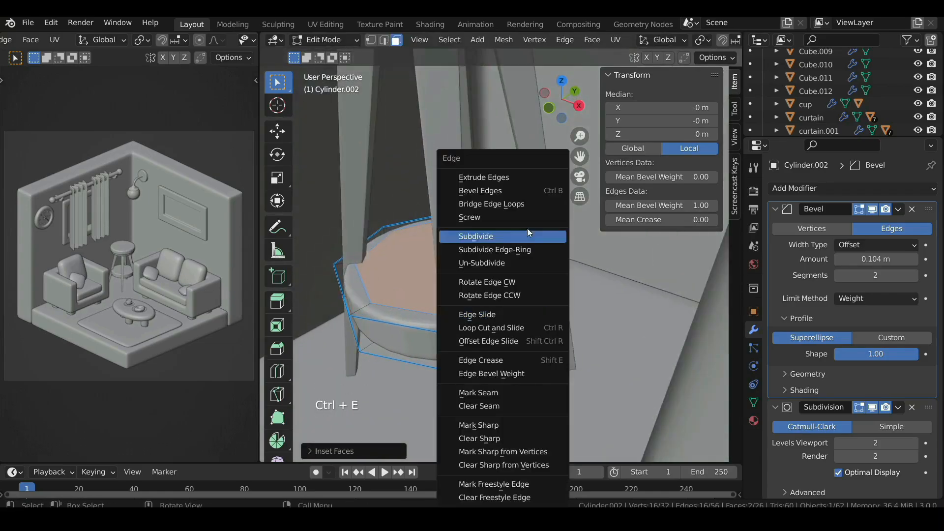
left_click(528, 204)
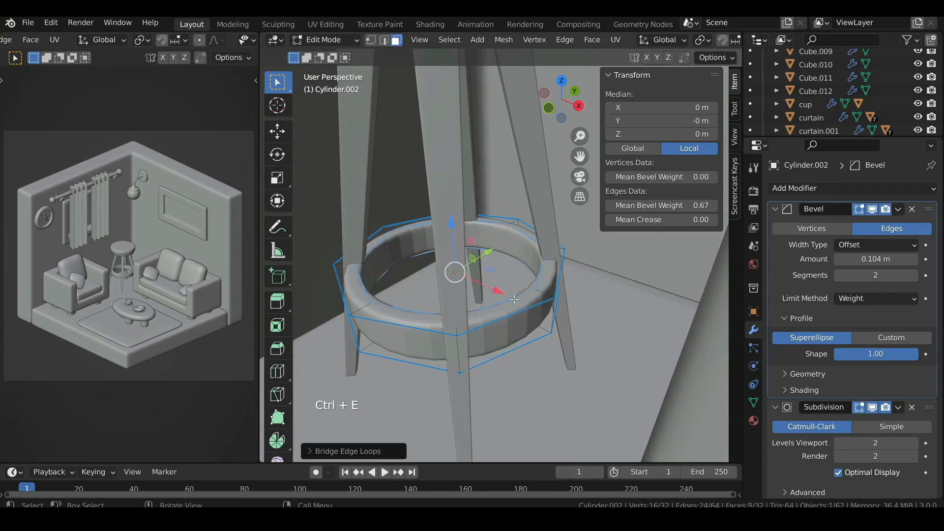
middle_click_drag(542, 278, 551, 282)
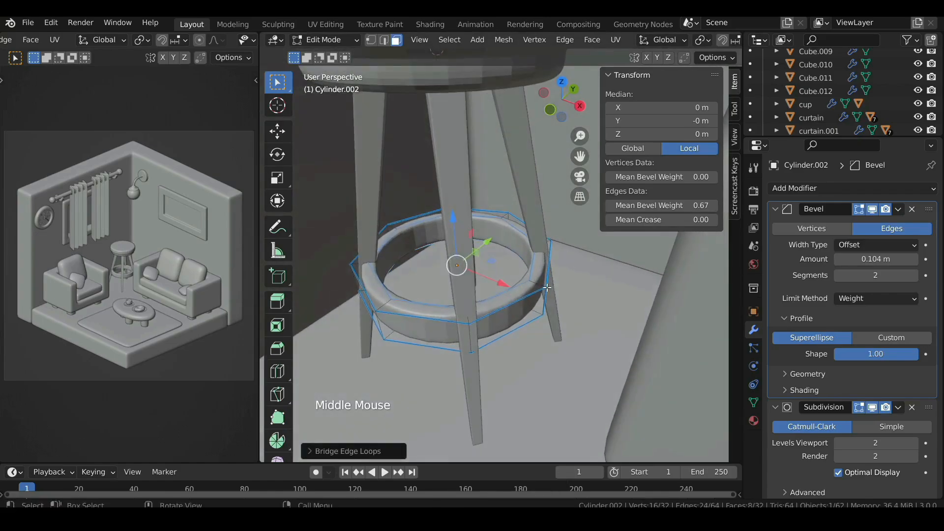
Step: Flatten the ring vertically and raise it a little between the stool's legs
key("s")
key("z")
left_click(571, 286)
left_click_drag(451, 219, 448, 177)
middle_click_drag(478, 251, 474, 242)
Step: Scale the ring to meet the four legs and return to Object Mode
key("s")
left_click(607, 264)
scroll(571, 275, "down", 1)
middle_click_drag(572, 274, 522, 257)
scroll(564, 279, "up", 3)
key("Tab")
Step: Parent the four legs, the ring and the lower seat disc to the upper seat cushion with the Object option
scroll(541, 264, "down", 2)
left_click(478, 188, "shift")
left_click(527, 196, "shift")
middle_click_drag(512, 200, 497, 196)
left_click(501, 195, "shift")
left_click(446, 195, "shift")
left_click(472, 140, "shift")
scroll(466, 133, "down", 2)
middle_click_drag(466, 134, 473, 144)
left_click(473, 151, "shift")
key("ctrl+p")
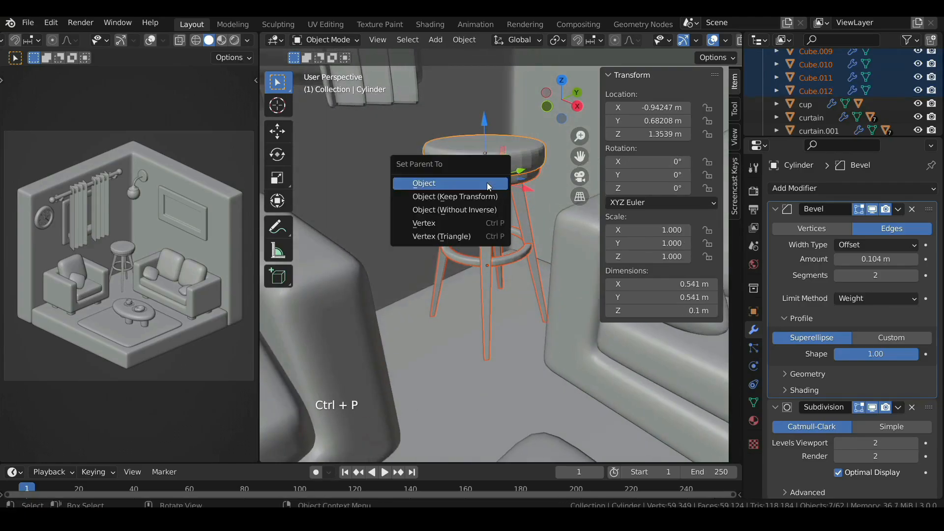
left_click(486, 182)
Step: Rename the stool's upper seat object as "table side"
left_click(477, 147)
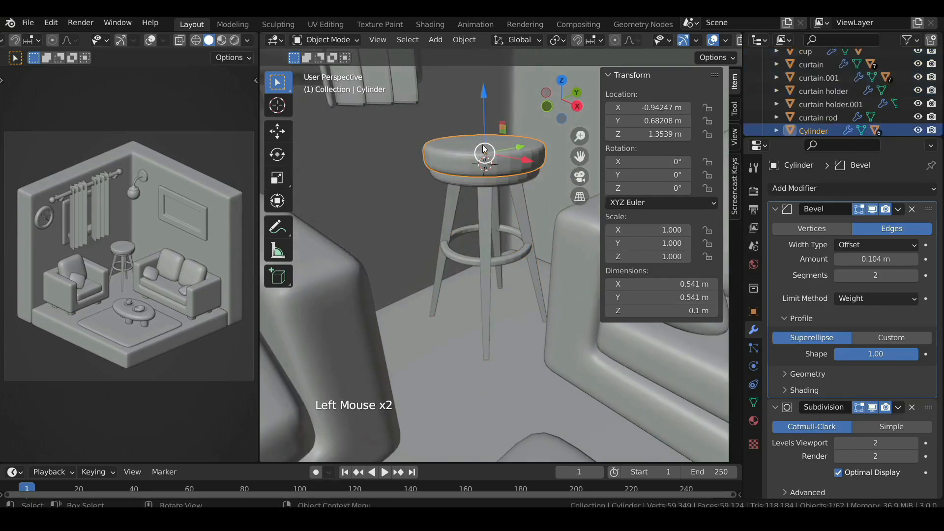
key("F2")
type("table")
key("Return")
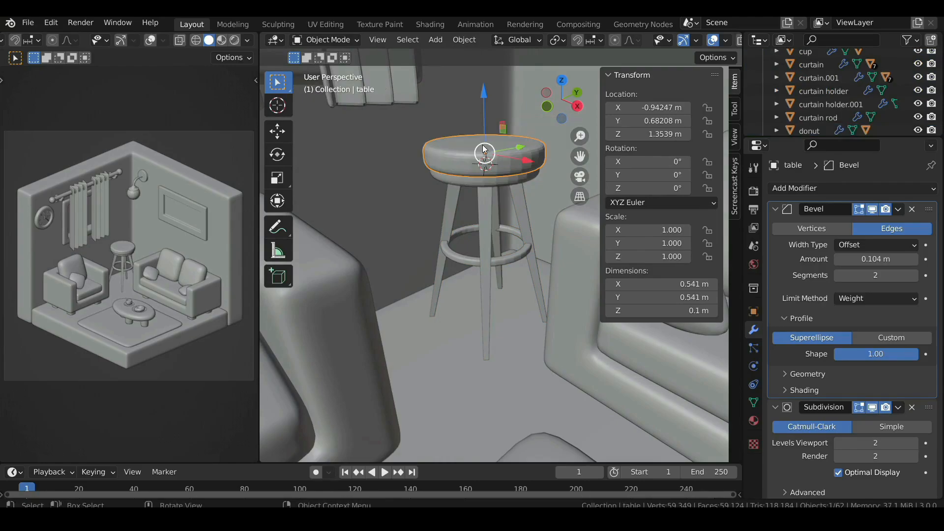
key("F2")
left_click(467, 147)
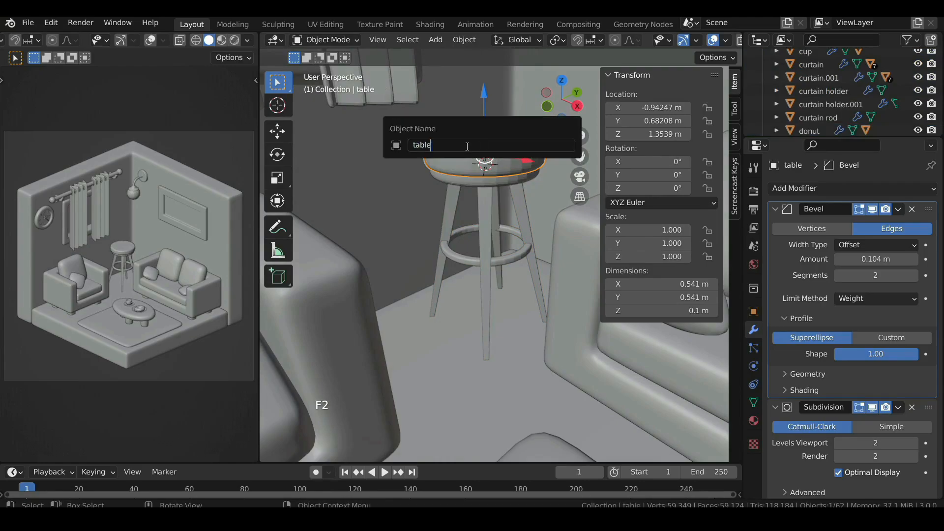
type("side")
key("Return")
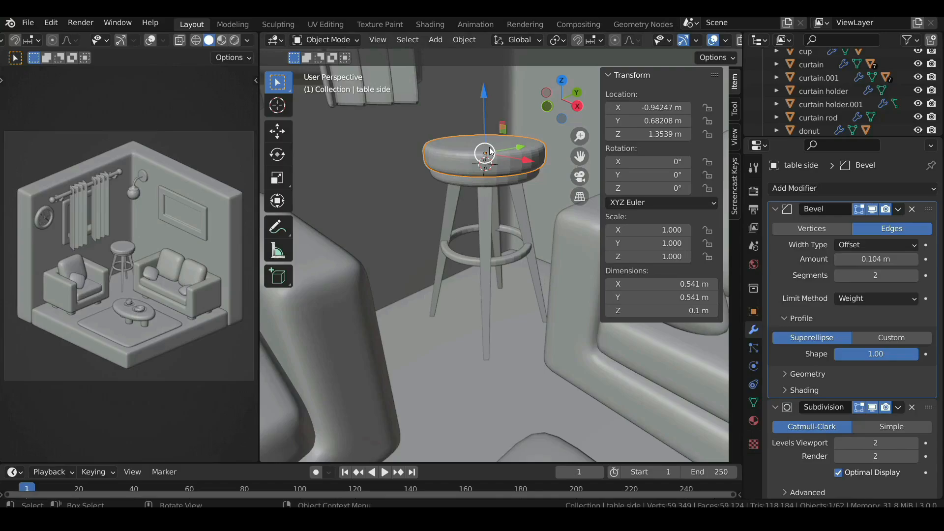
Step: Add a mesh cylinder at the stool's seat and scale it down to about 0.27 m across
key("shift+a")
mouse_move(489, 146)
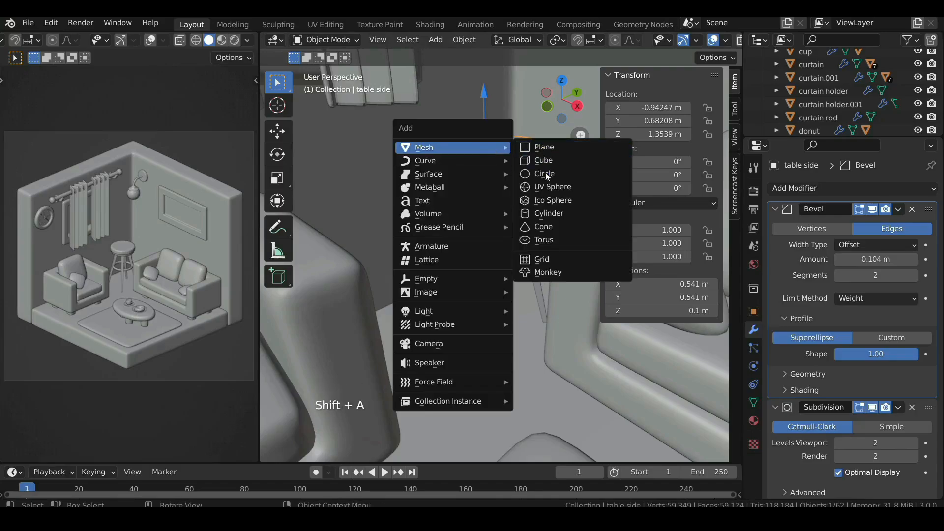
left_click(549, 213)
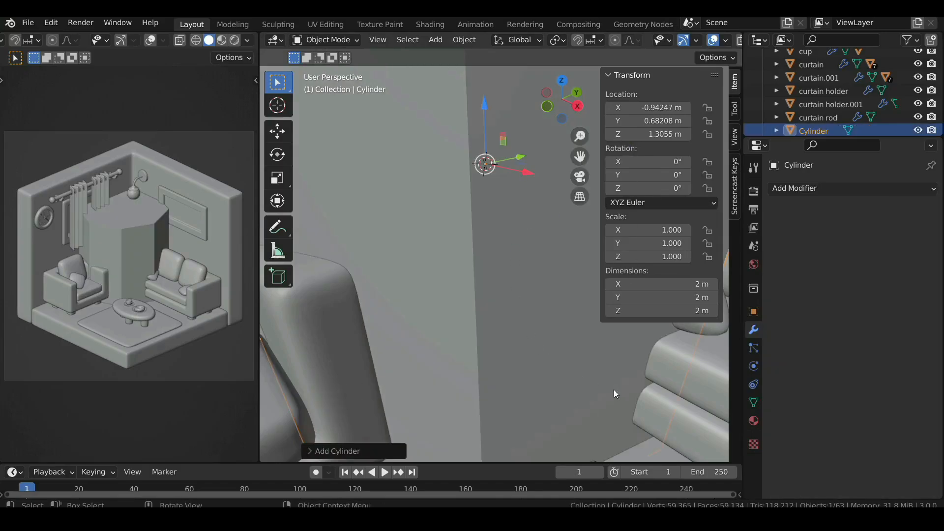
key("s")
left_click(490, 200)
scroll(464, 252, "up", 2)
scroll(464, 252, "up", 2)
Step: Flatten the cylinder to about 0.18 m high and raise it vertically to rest on the seat
key("s")
key("z")
left_click(453, 221)
key("g")
key("z")
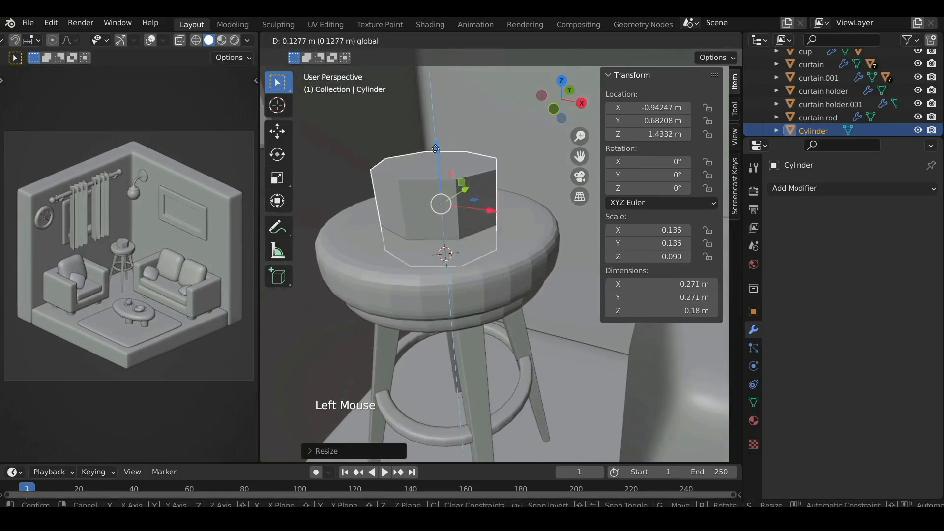
left_click(452, 190)
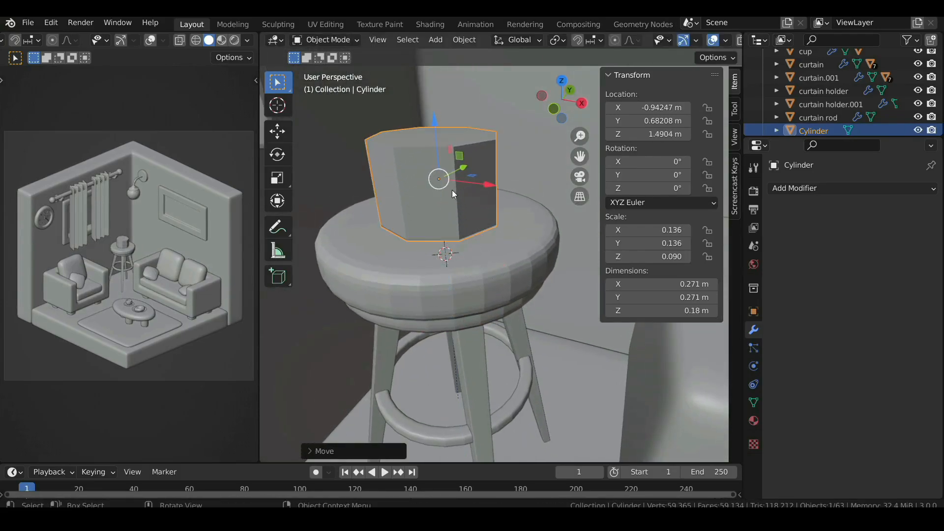
Step: Copy the seat's Bevel and Subdivision modifiers to the new cylinder
left_click(474, 264, "shift")
key("ctrl+l")
left_click(474, 263)
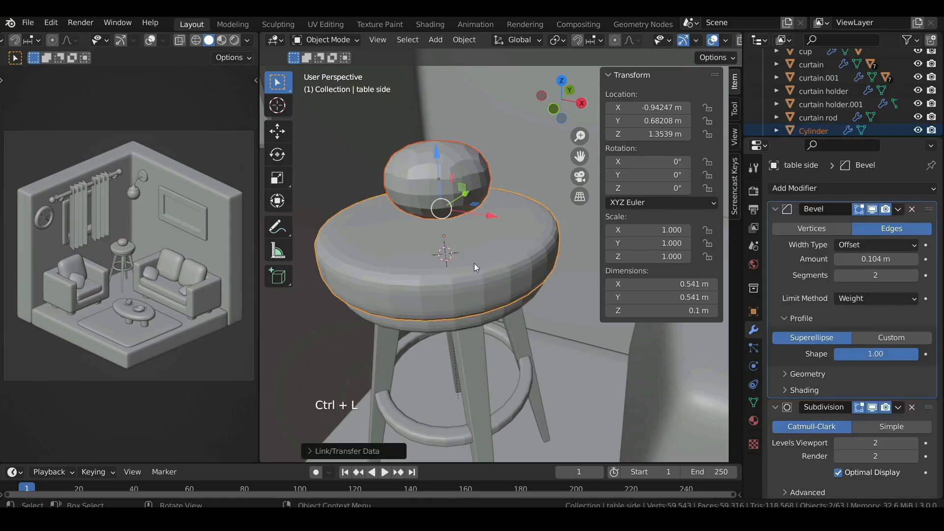
Step: Isolate the cylinder in local view and set the mean bevel weight of its top rim edges to 1.00
left_click(462, 161)
key("KP_Divide")
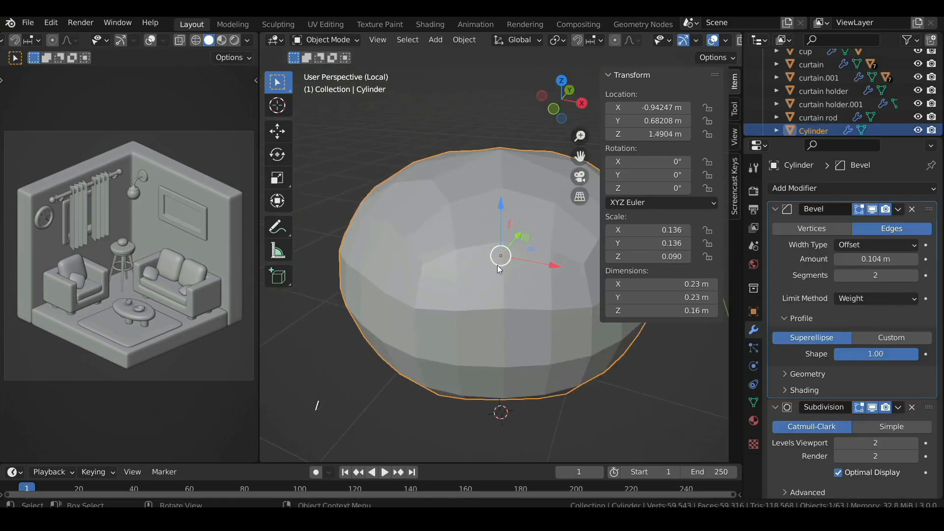
middle_click_drag(497, 264, 456, 258, "shift")
scroll(456, 257, "down", 2)
key("Tab")
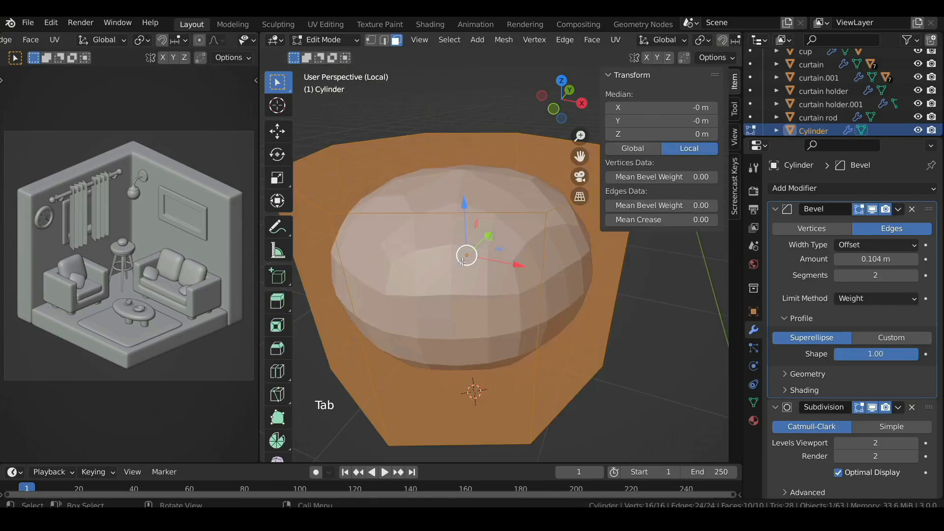
scroll(462, 262, "down", 2)
key("1")
left_click(437, 234, "alt")
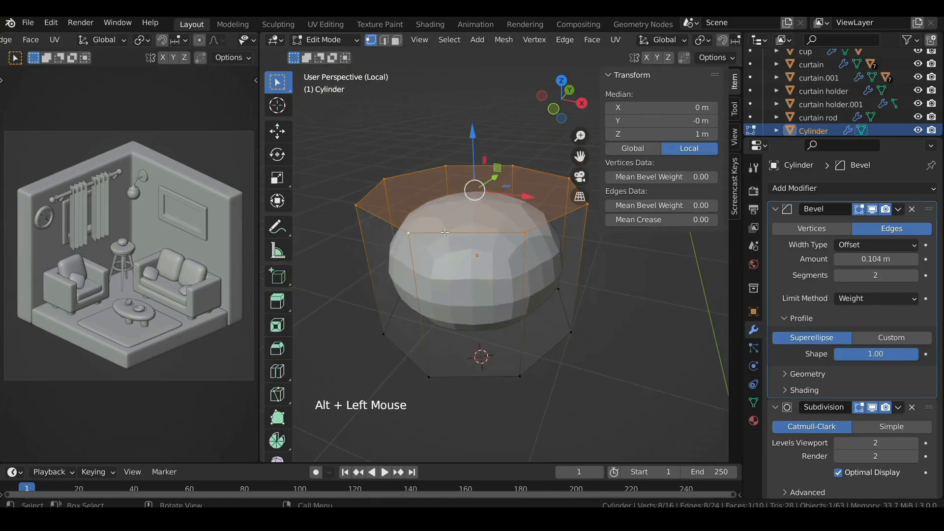
left_click_drag(620, 207, 698, 207)
Step: Add a horizontal loop cut around the cylinder and slide it about 0.31 toward the base
key("ctrl+r")
left_click(522, 288)
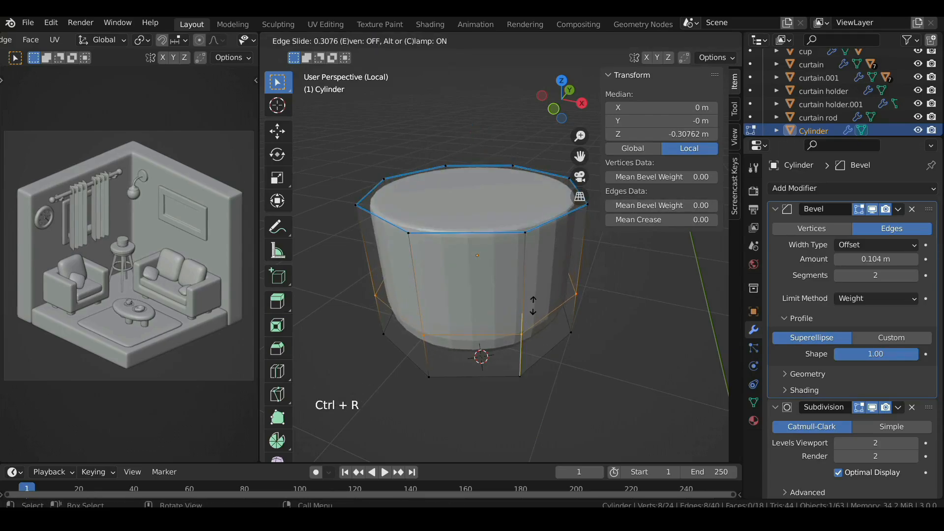
left_click(533, 305)
scroll(511, 315, "down", 3)
Step: Inset the cylinder's bottom face twice and merge the innermost vertices at their center
left_click(492, 321, "alt")
middle_click_drag(504, 336, 516, 272)
scroll(512, 324, "up", 2)
key("i")
left_click(553, 306)
scroll(516, 272, "up", 2)
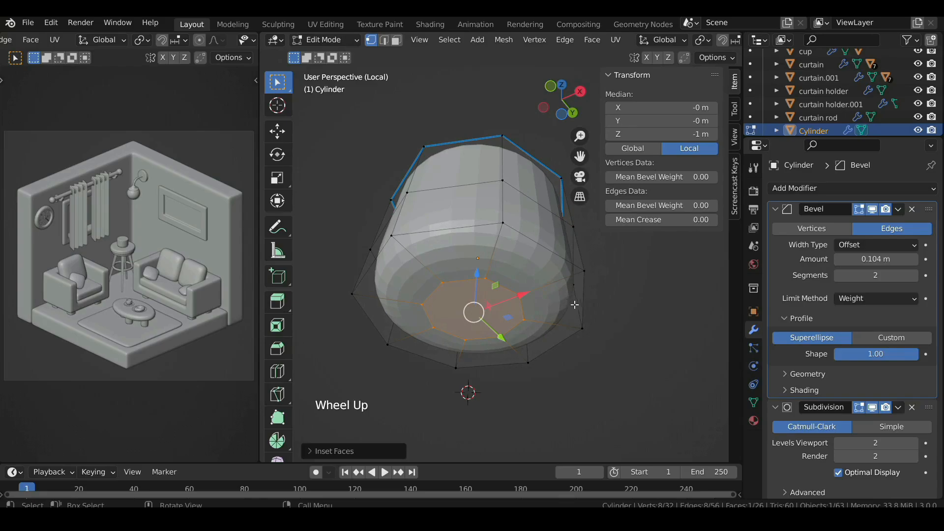
key("i")
left_click(552, 310)
key("m")
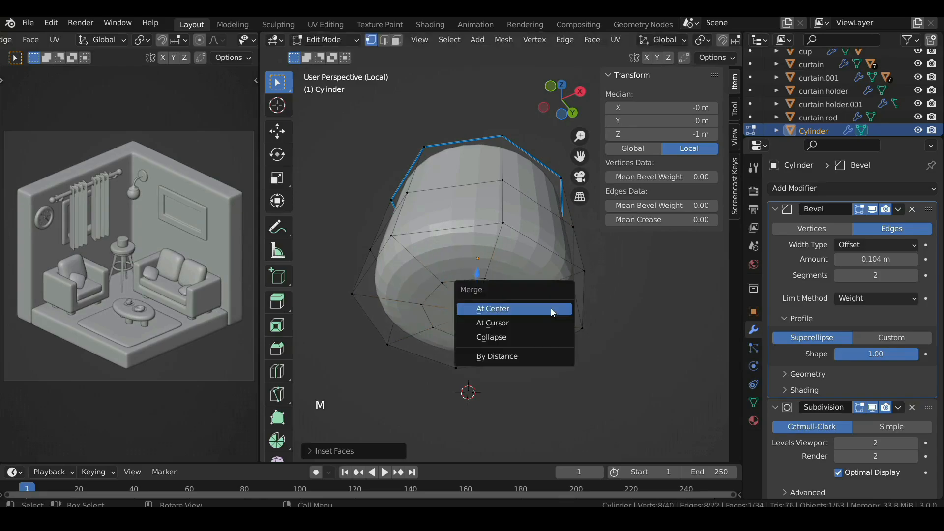
left_click(553, 313)
scroll(539, 326, "up", 2)
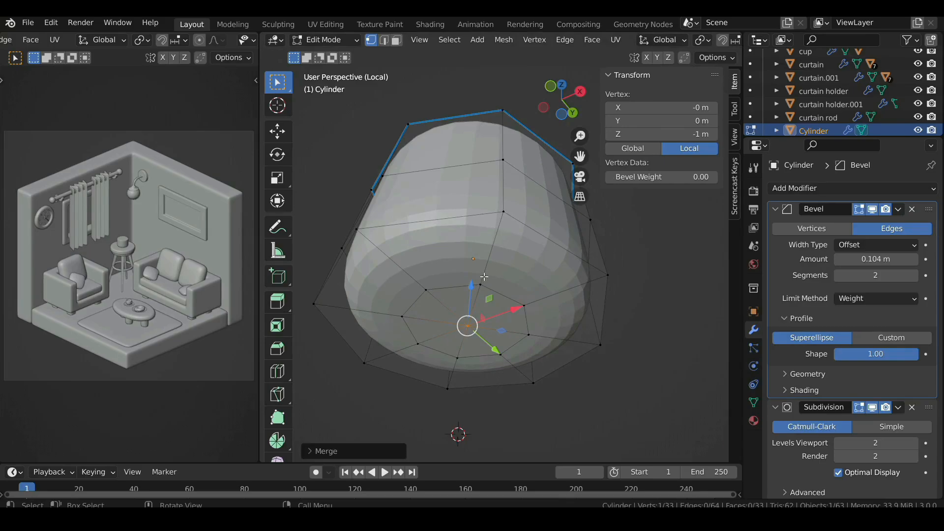
Step: Try to dissolve four alternate spoke edges around the center of the cylinder's bottom
key("2")
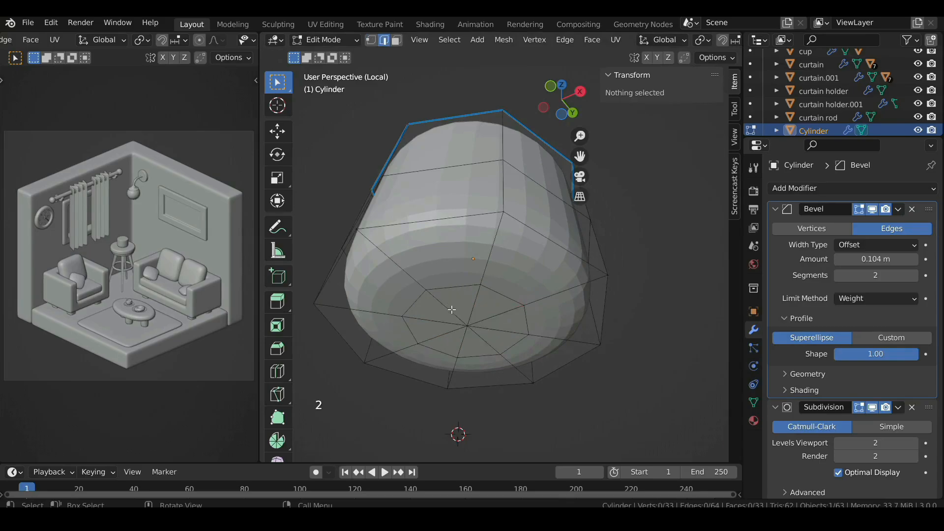
left_click(450, 309)
left_click(495, 348, "shift")
left_click(445, 337, "shift")
left_click(445, 337, "shift")
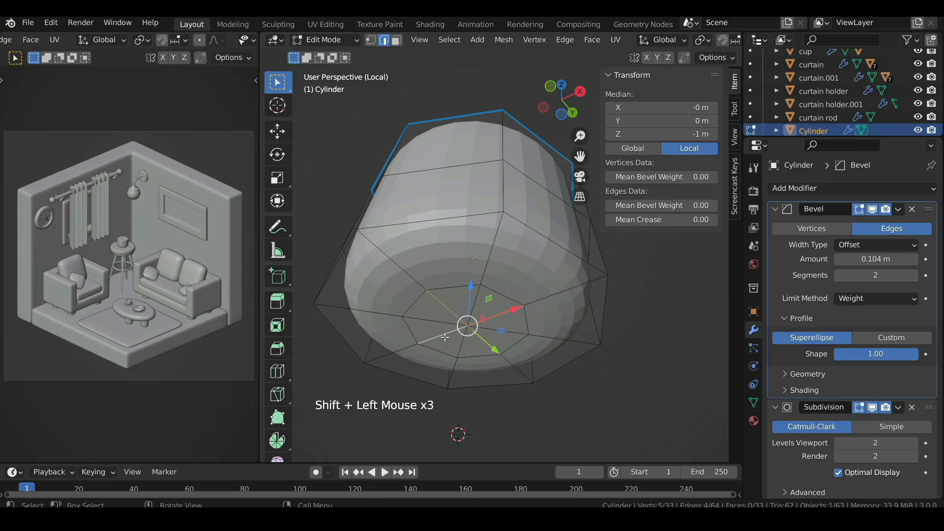
key("x")
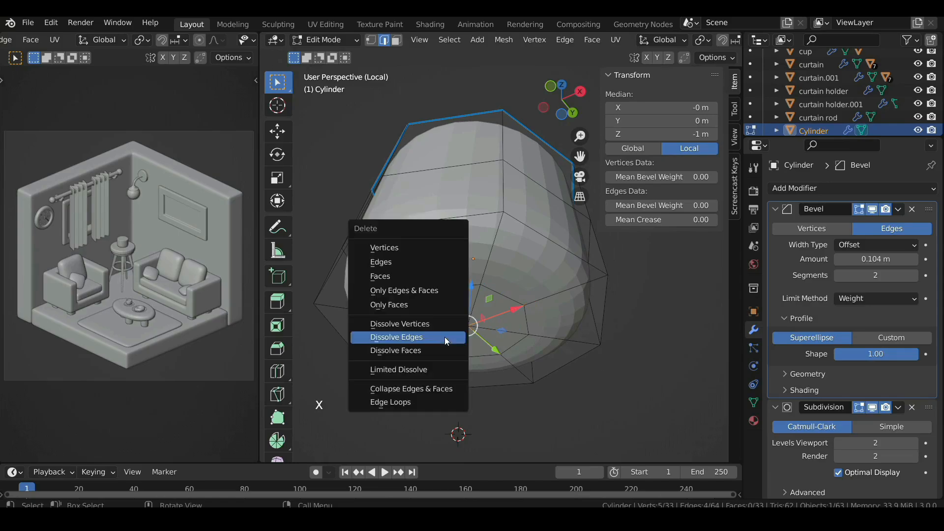
left_click(445, 337)
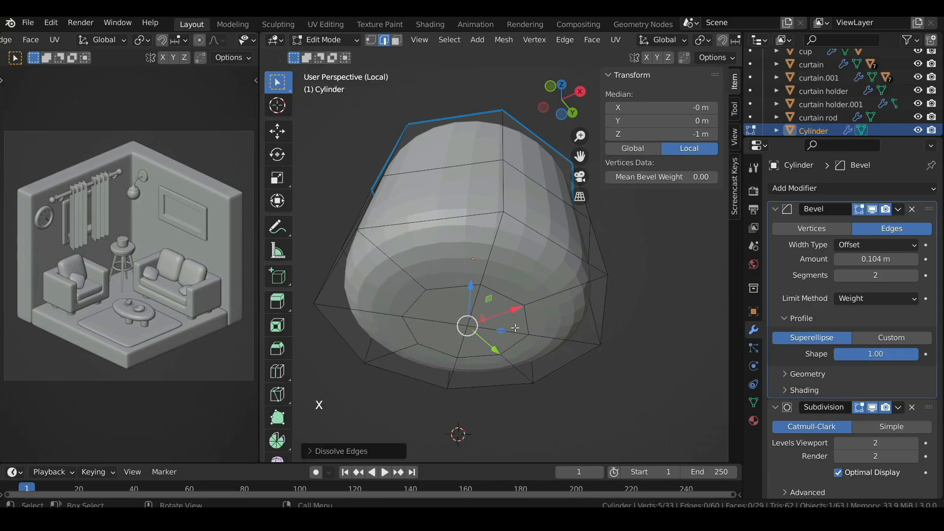
Step: Undo the edge dissolve and the spoke edge selections on the cylinder's bottom
key("ctrl+z")
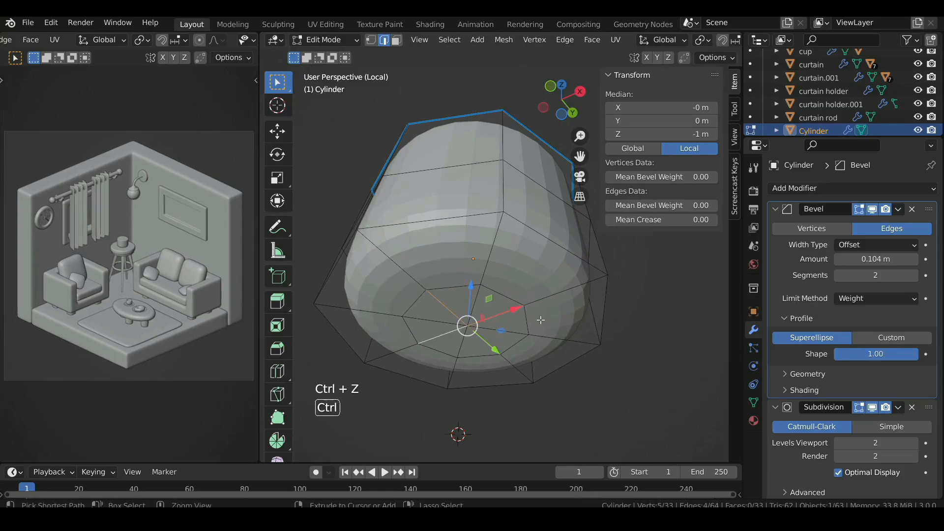
key("ctrl+z")
key("ctrl+z")
key("ctrl+z")
key("ctrl+z")
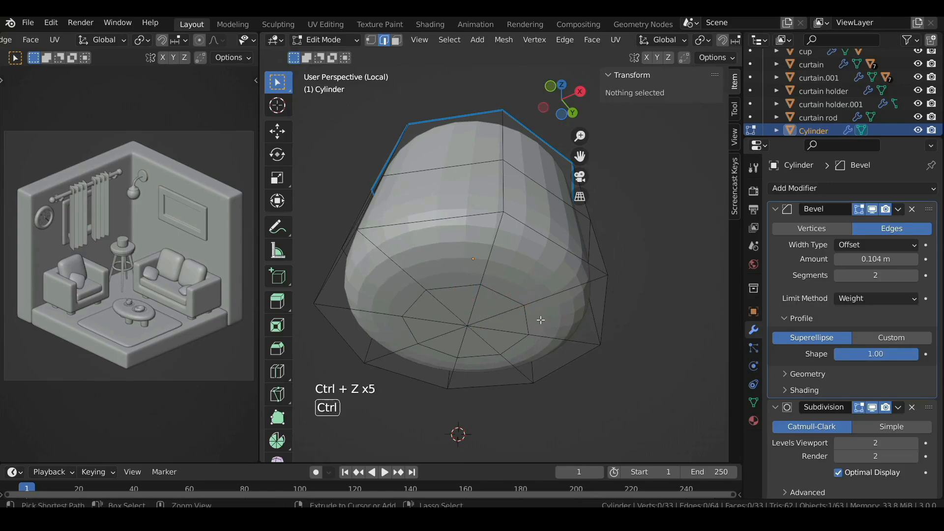
Step: Inset the cylinder's top face to leave a rim and extrude the inner face about 0.03 m downward
middle_click_drag(516, 291, 495, 356)
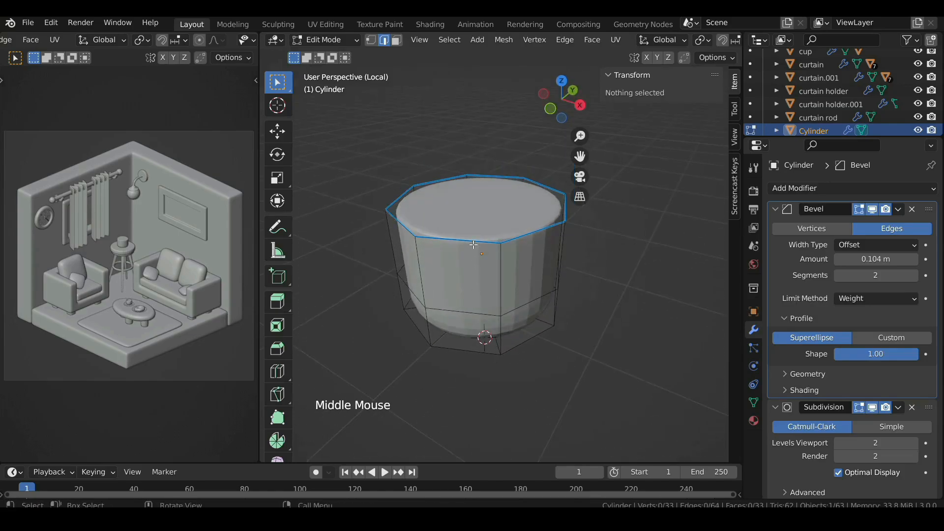
key("3")
left_click(473, 230)
middle_click_drag(571, 246, 555, 273, "shift")
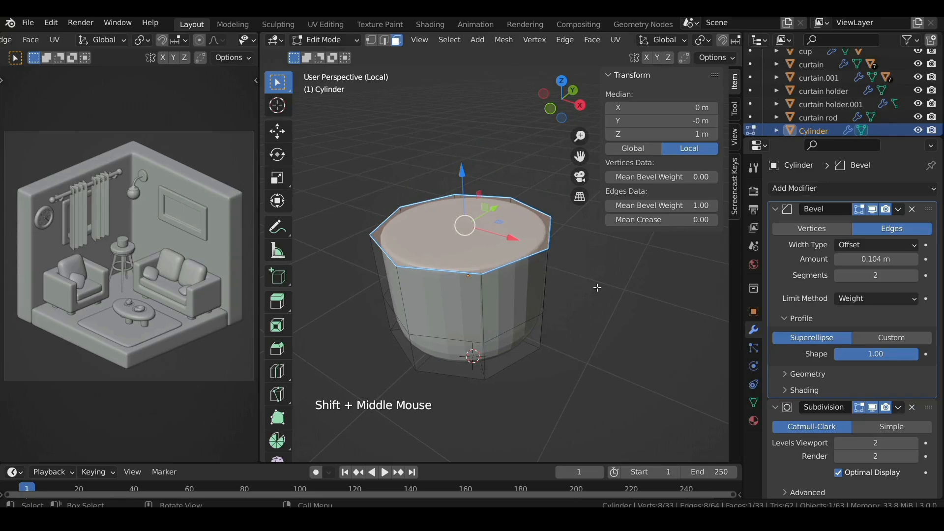
key("i")
left_click(580, 285)
key("e")
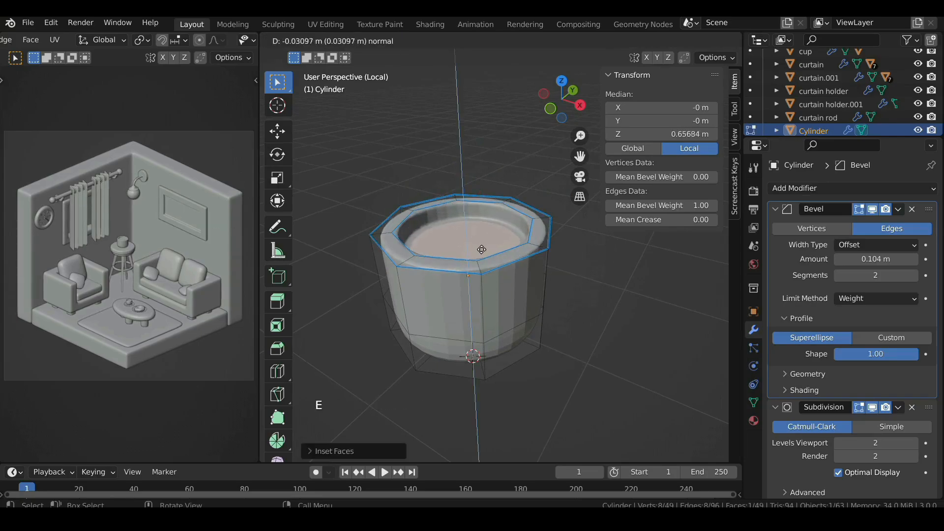
left_click(481, 247)
Step: Shade the hollowed cylinder smooth in Object Mode and rename it as "pot"
key("Tab")
right_click(482, 245)
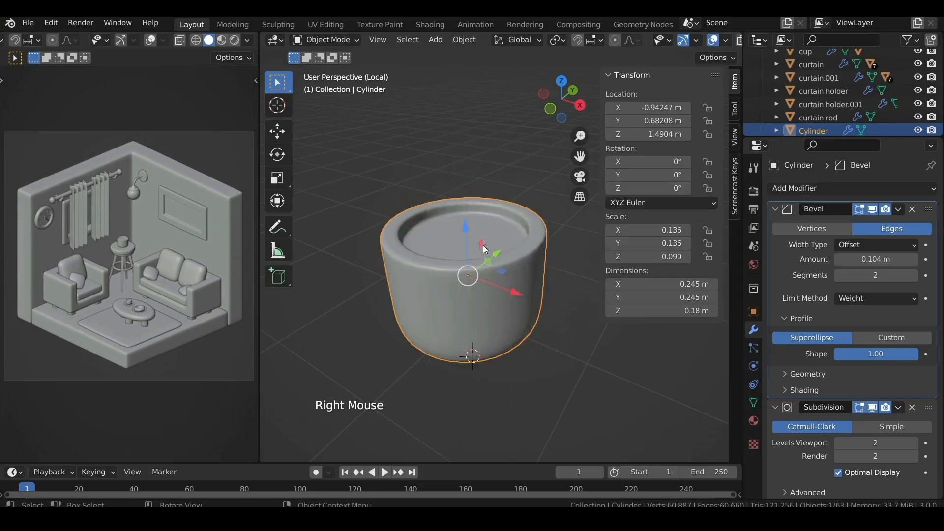
key("F2")
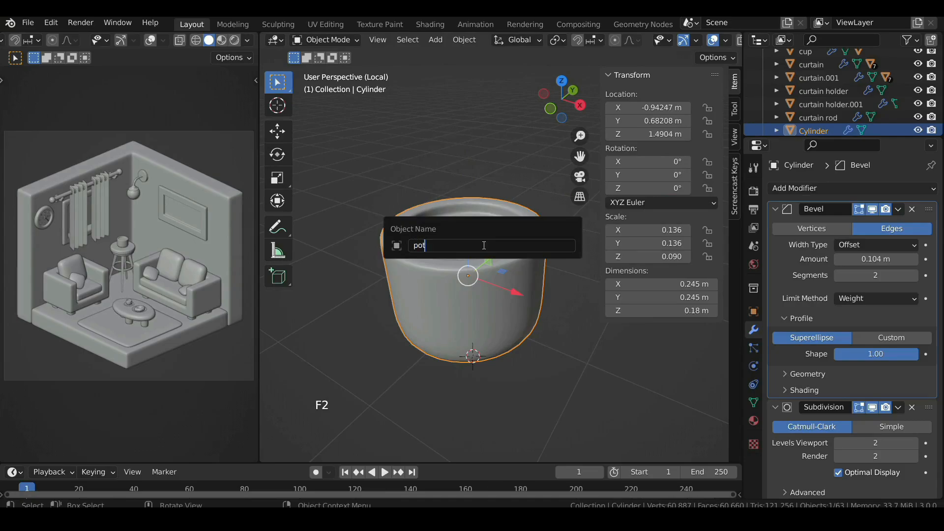
key("Return")
Step: Leave Local View and add a cube at the 3D cursor placed in the center of the pot's recessed top surface
key("slash")
middle_click_drag(473, 248, 464, 258)
left_click(456, 190)
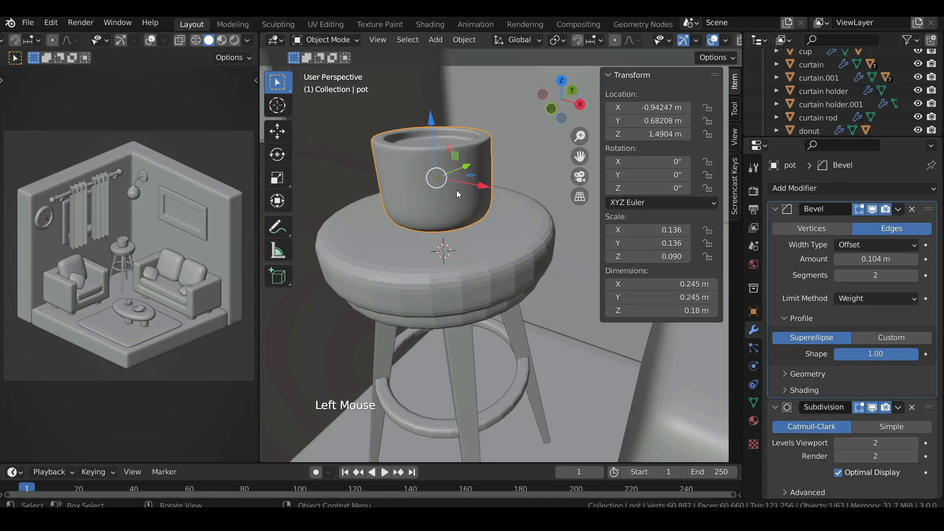
middle_click_drag(456, 189, 469, 253, "shift")
right_click(459, 255, "shift")
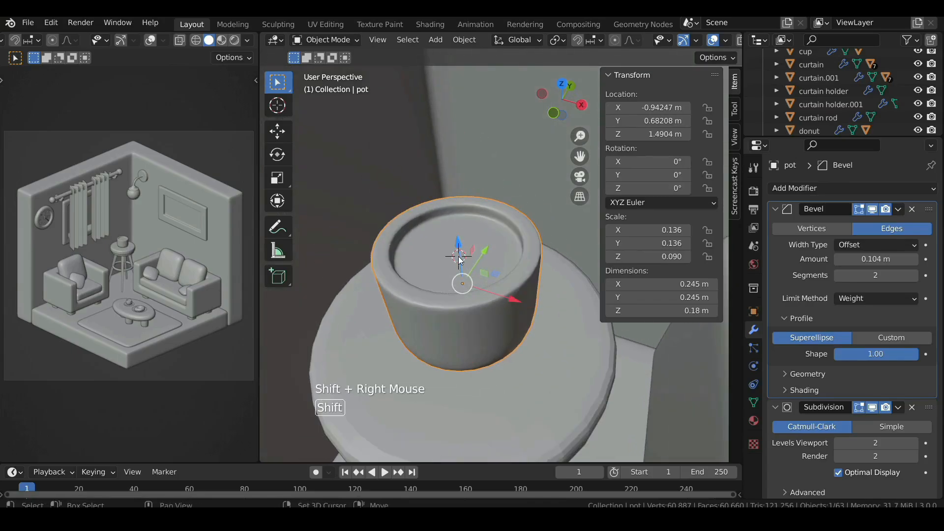
key("shift+a")
mouse_move(462, 244)
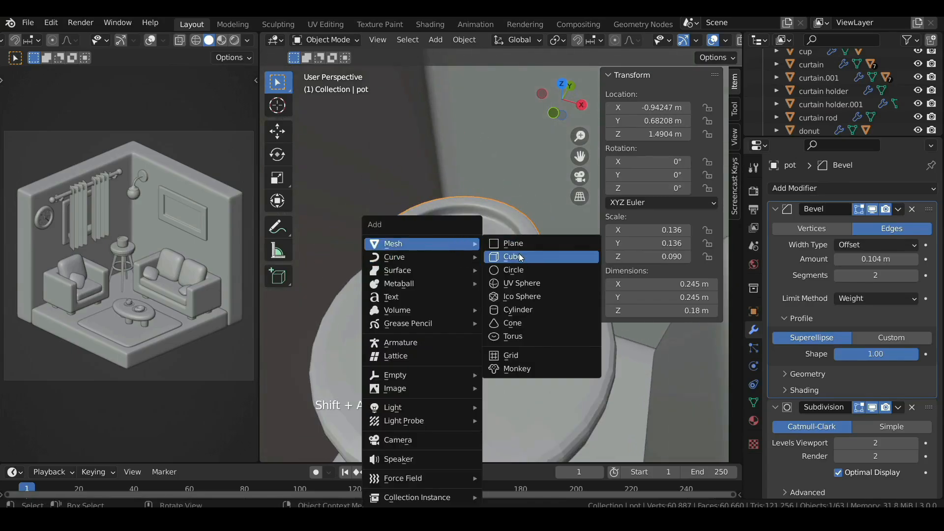
left_click(519, 256)
Step: Scale the new cube down to about 0.05 m and stretch it along Y to about 0.07 m
key("s")
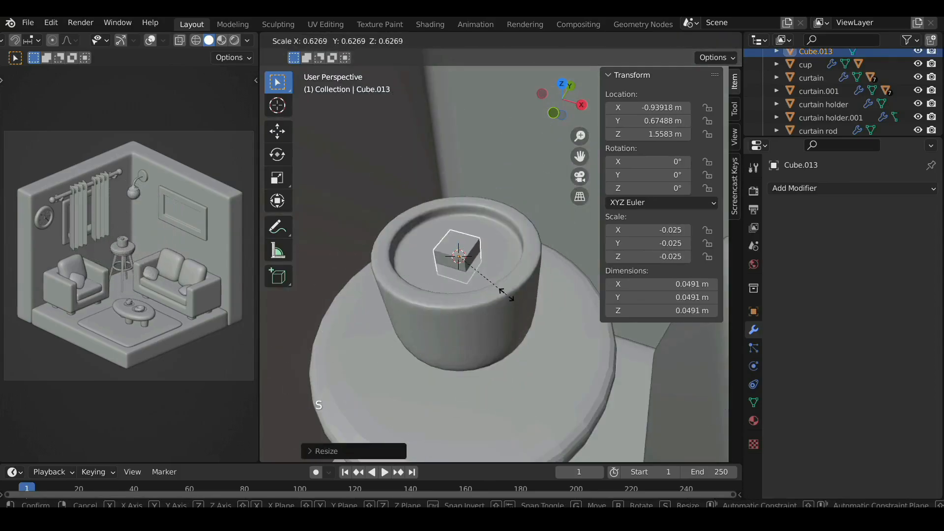
key("y")
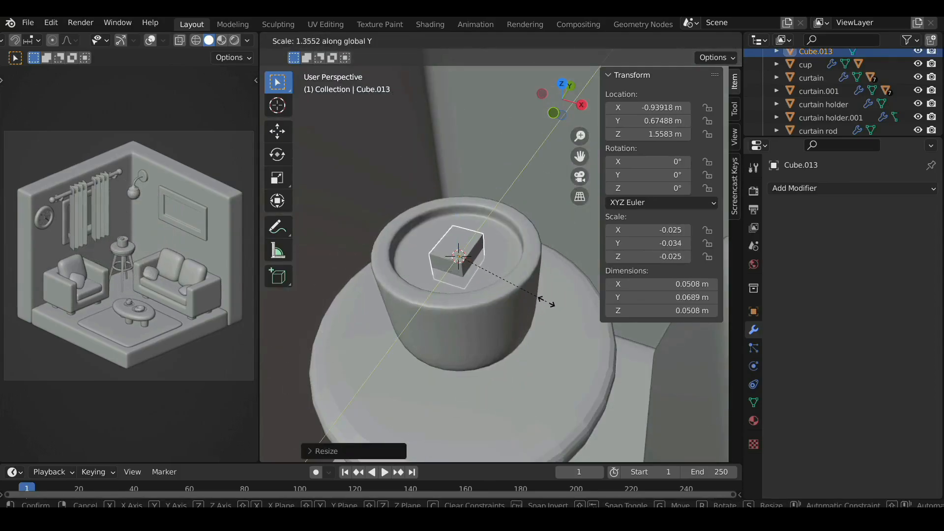
left_click(507, 288)
Step: Raise the cube's top face well above the pot rim in Edit Mode and shrink it to taper the block
key("Tab")
left_click(459, 245)
middle_click_drag(458, 244, 464, 252, "shift")
left_click_drag(465, 252, 462, 209)
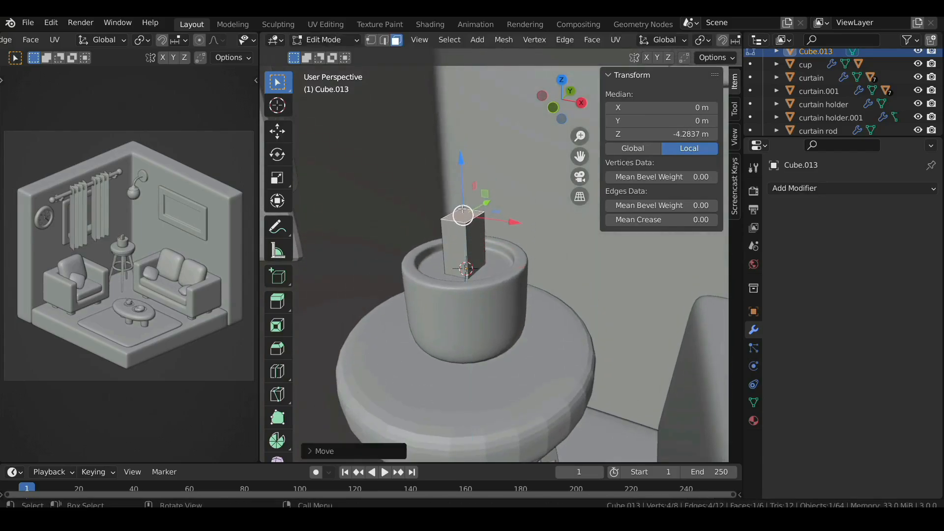
key("s")
left_click(495, 216)
Step: Extrude the tapered block's top face upward, narrow it to a tip and shift it along X to bend the leaf
key("e")
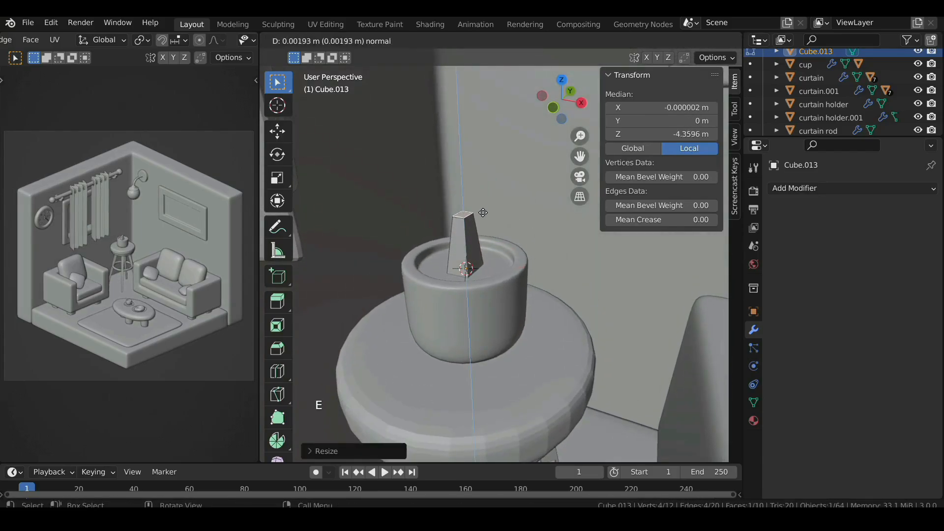
left_click(487, 178)
key("s")
left_click(487, 178)
left_click_drag(488, 157, 519, 160)
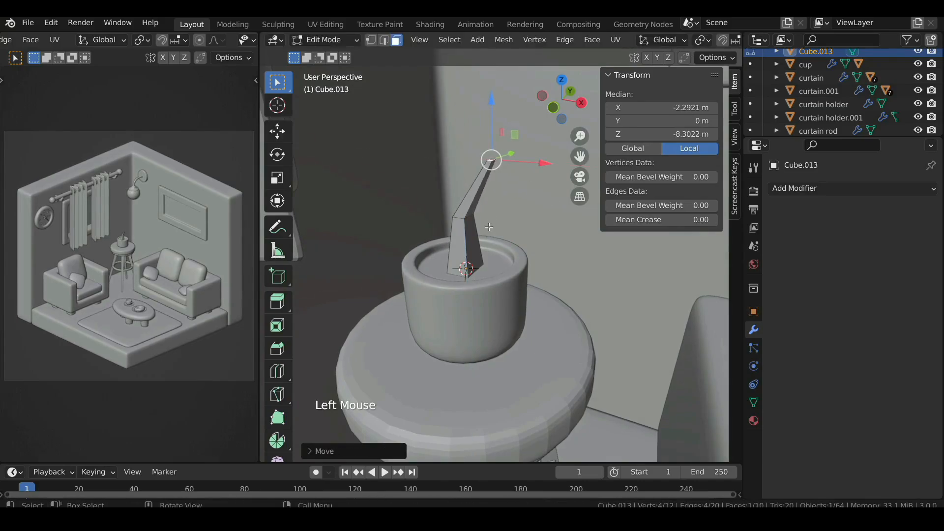
Step: Isolate the leaf in Local View and add a level 2 Subdivision modifier to it in Object Mode
key("slash")
middle_click_drag(485, 233, 548, 236)
key("Tab")
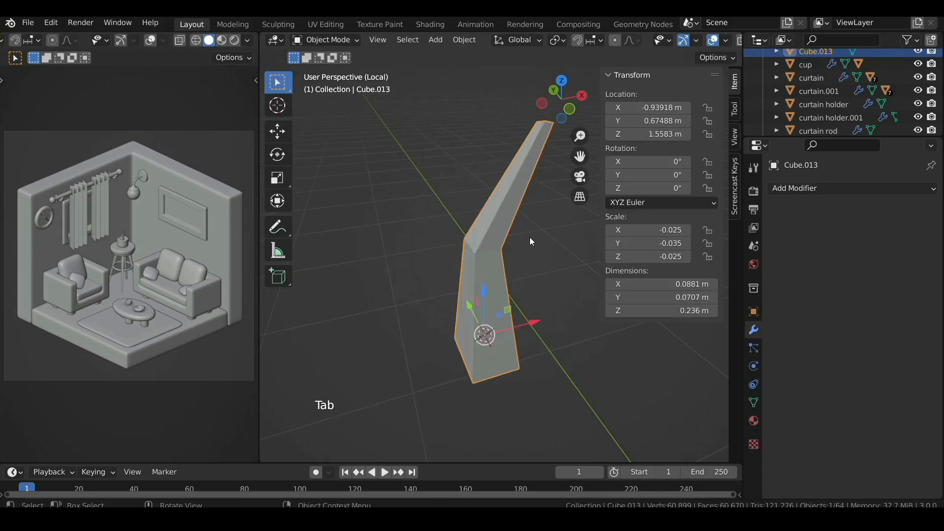
key("ctrl+2")
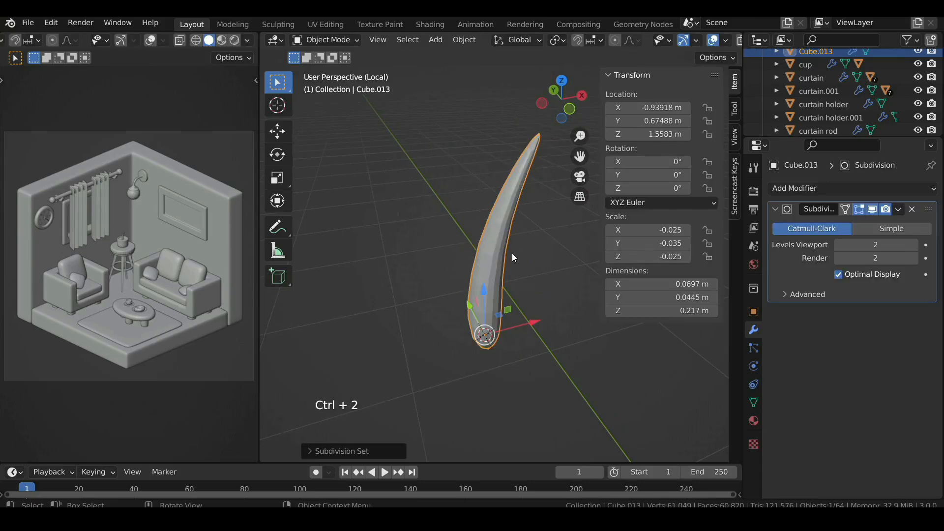
Step: Delete the bottom face of the leaf mesh in Edit Mode
key("Tab")
scroll(510, 359, "down", 2)
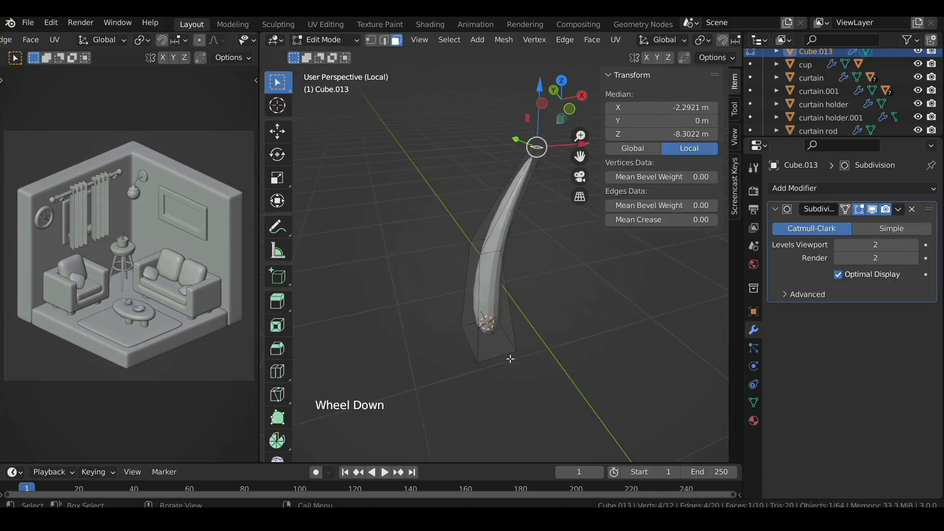
middle_click_drag(510, 358, 477, 229)
left_click(479, 344)
middle_click_drag(480, 344, 510, 299)
key("x")
left_click(497, 371)
Step: Add a centered lengthwise loop cut to the leaf and shift the new loop slightly along X
scroll(497, 371, "up", 2)
key("ctrl+r")
left_click(464, 357)
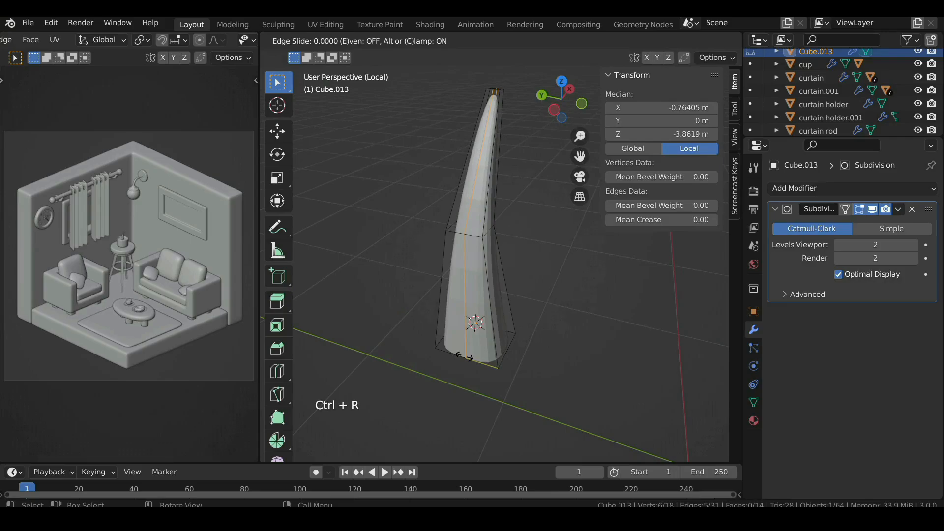
left_click(464, 357)
middle_click_drag(464, 357, 509, 275)
scroll(502, 274, "up", 1)
left_click_drag(505, 264, 499, 260)
middle_click_drag(487, 300, 547, 313)
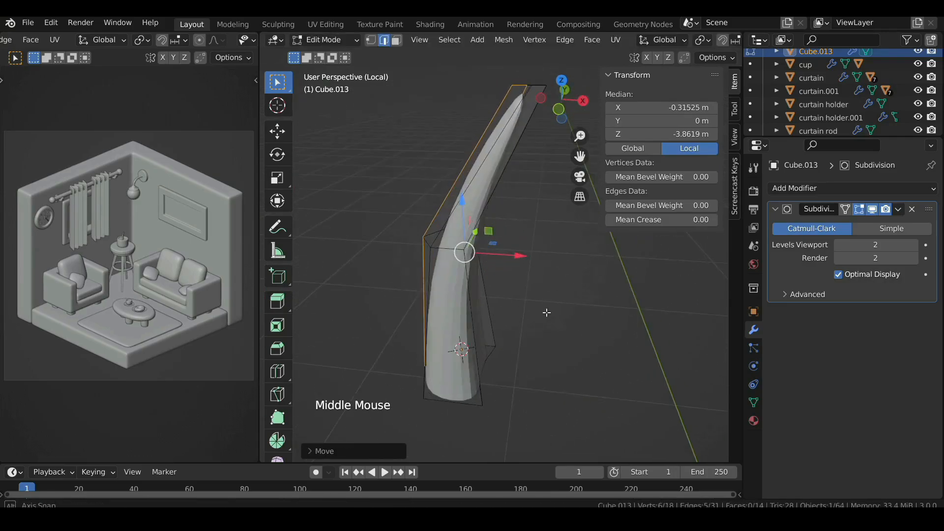
Step: Shade the leaf smooth in Object Mode and return from Local View to the full scene
key("Tab")
right_click(457, 233)
scroll(489, 268, "down", 2)
key("slash")
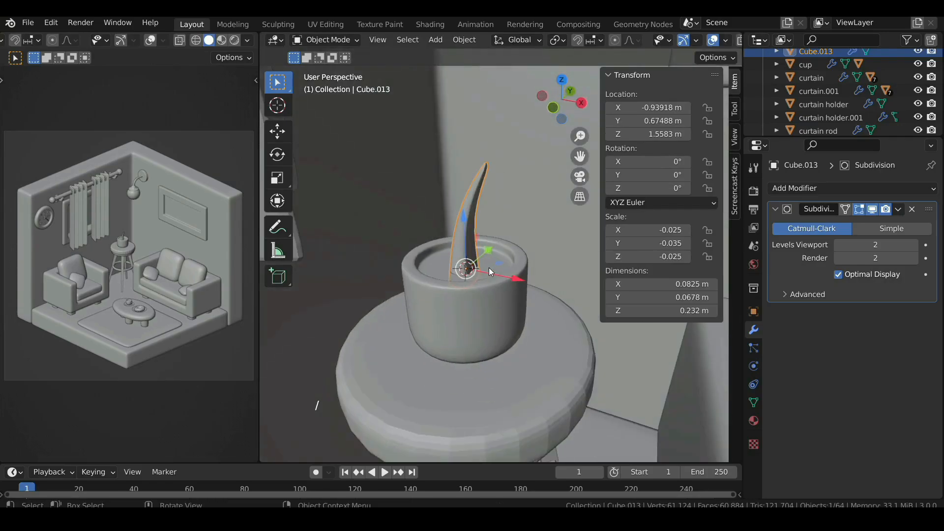
Step: Move the whole leaf mesh along X to the pot's inner rim from top view, leaving its origin at the pot's center
left_click(563, 78)
middle_click_drag(539, 317, 506, 270, "shift")
key("Tab")
key("a")
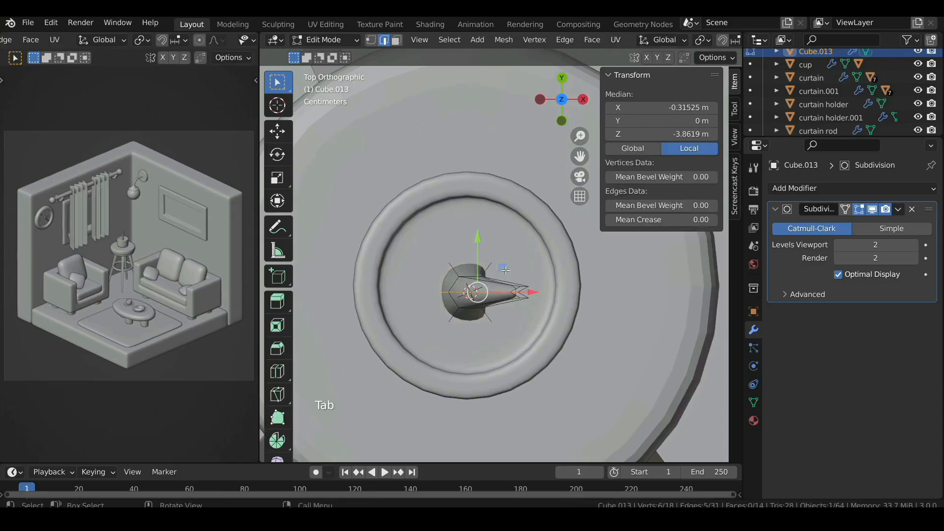
left_click_drag(514, 292, 564, 299)
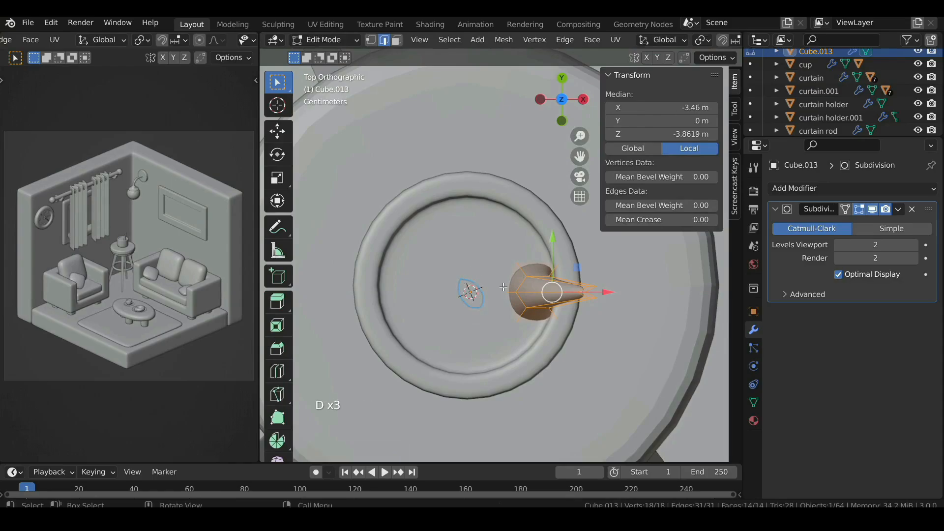
key("ctrl+z")
key("Tab")
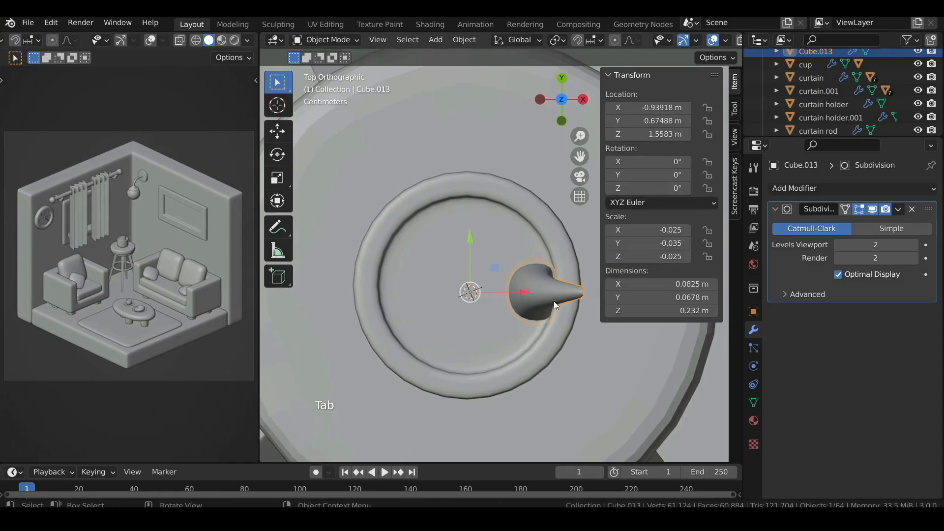
Step: Duplicate the leaf rotated about 59° around the pot's center and repeat the duplication to form a ring of six leaves
key("shift+d")
key("r")
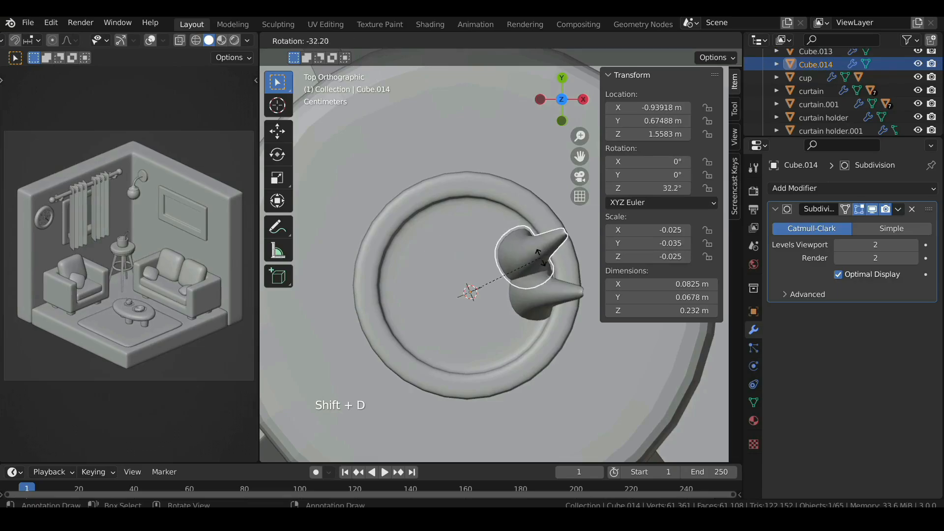
left_click(515, 231)
key("shift+r")
key("shift+r")
key("shift+r")
key("shift+r")
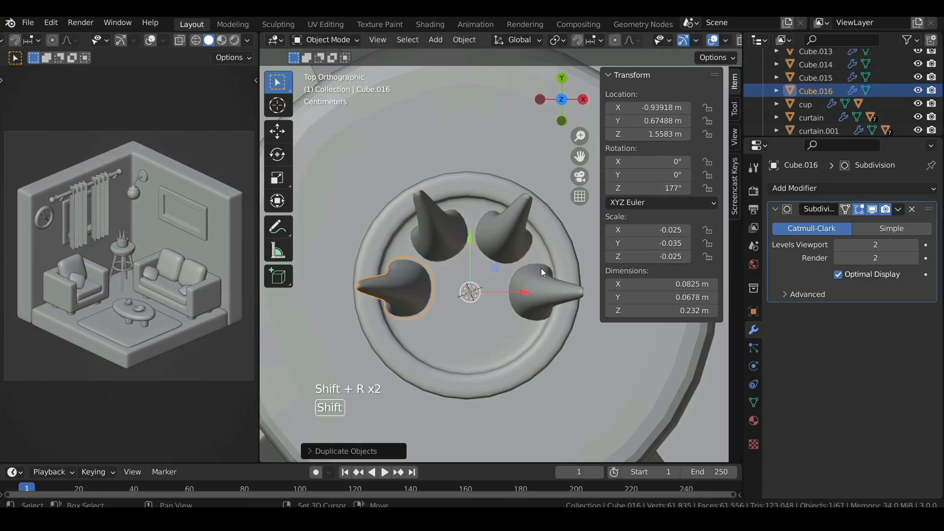
Step: Duplicate three of the ring's leaves and place the copies closer to the pot's center
key("shift+d")
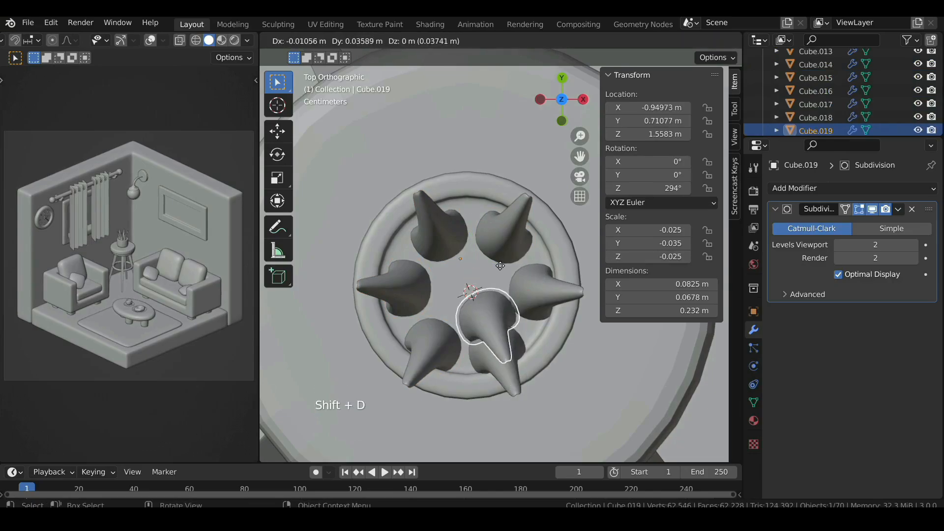
left_click(419, 279)
key("shift+d")
key("r")
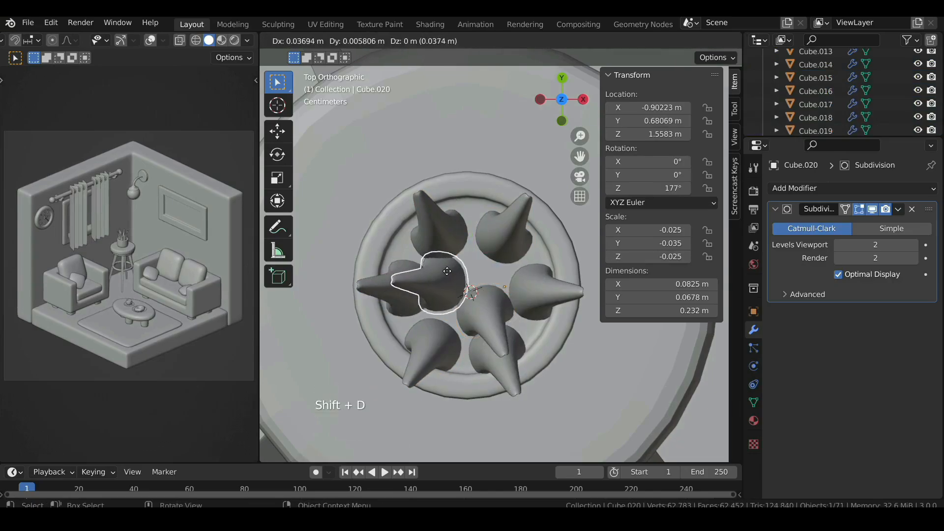
left_click(484, 255)
key("shift+d")
left_click(478, 268)
Step: Enlarge the three inner leaves together and raise them slightly above the outer ring
left_click(453, 280, "shift")
left_click(484, 311, "shift")
middle_click_drag(496, 315, 502, 279)
scroll(538, 274, "down", 5)
key("s")
left_click(512, 273)
scroll(502, 279, "up", 2)
left_click_drag(469, 233, 470, 218)
middle_click_drag(487, 217, 470, 238, "shift")
Step: Reposition the tips of the three inner leaves in Edit Mode with X-ray on to vary their bends
key("Tab")
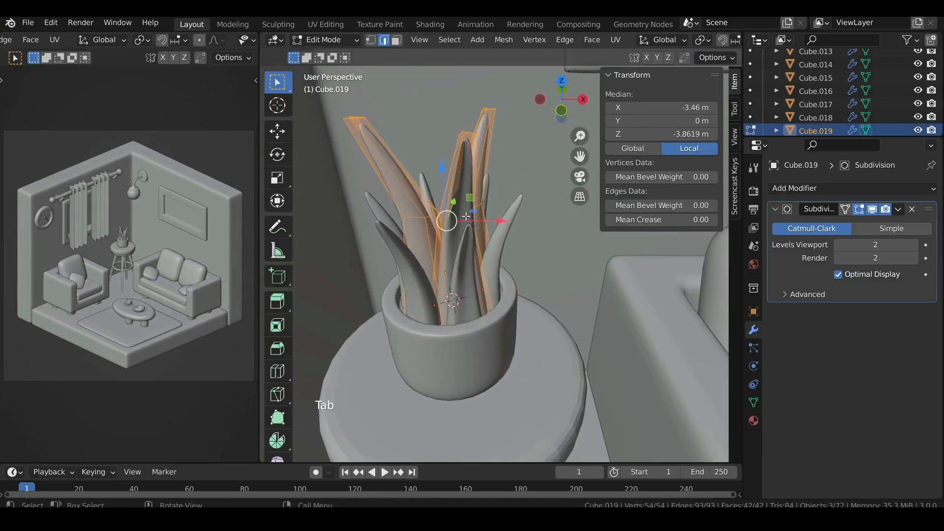
key("alt+z")
left_click_drag(330, 92, 351, 119)
left_click_drag(469, 89, 515, 124)
middle_click_drag(516, 125, 481, 106)
left_click_drag(481, 107, 512, 137)
left_click_drag(394, 101, 441, 149)
middle_click_drag(447, 154, 438, 157)
left_click_drag(394, 120, 438, 109)
middle_click_drag(438, 111, 404, 131)
left_click_drag(417, 128, 451, 123)
middle_click_drag(438, 143, 469, 134)
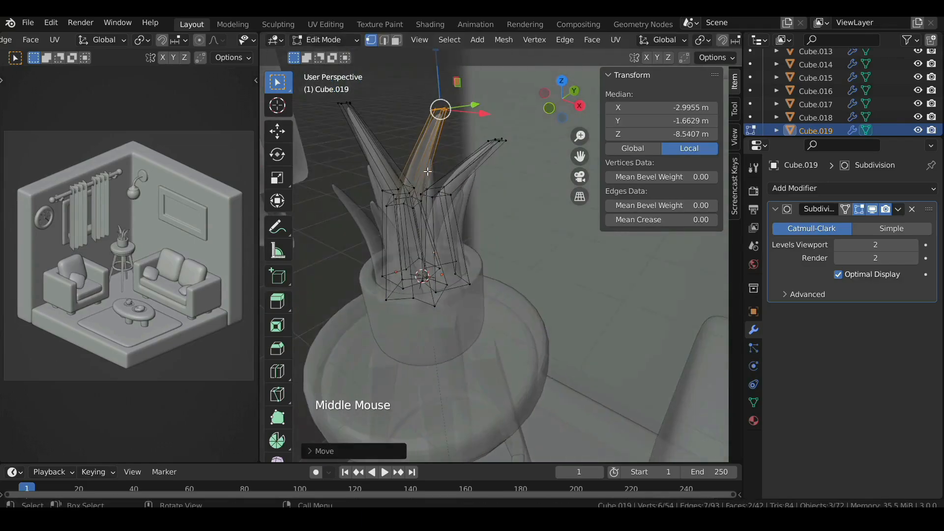
key("alt+z")
key("Tab")
Step: Adjust the tip vertices of one outer leaf in Edit Mode using X-ray
left_click(466, 213)
middle_click_drag(468, 213, 487, 217)
key("Tab")
key("alt+z")
left_click_drag(469, 169, 525, 190)
key("alt+z")
key("Tab")
Step: Reshape the tip of another outer leaf, Cube.015, in Edit Mode using X-ray
middle_click_drag(371, 225, 403, 220)
left_click(430, 212)
key("Tab")
key("alt+z")
middle_click_drag(472, 187, 438, 189)
left_click_drag(449, 120, 542, 136)
key("alt+z")
key("Tab")
scroll(450, 200, "down", 3)
scroll(450, 199, "up", 2)
middle_click_drag(450, 199, 483, 230)
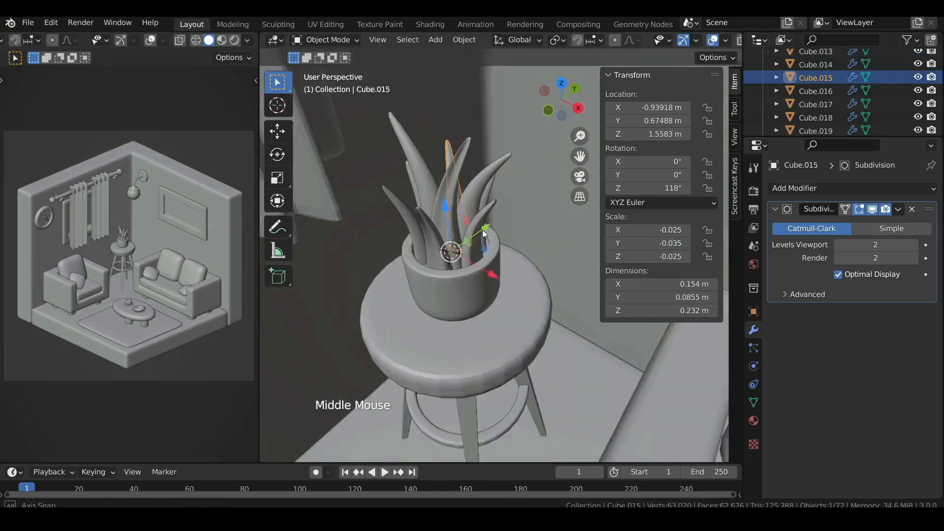
Step: Select all the inner and outer leaves and join them into a single object
left_click(484, 221)
left_click(477, 187, "shift")
left_click(441, 186, "shift")
left_click(414, 184, "shift")
left_click(492, 217, "shift")
middle_click_drag(416, 184, 472, 192)
left_click(485, 194, "shift")
left_click(391, 203, "shift")
middle_click_drag(391, 202, 480, 228)
key("ctrl+j")
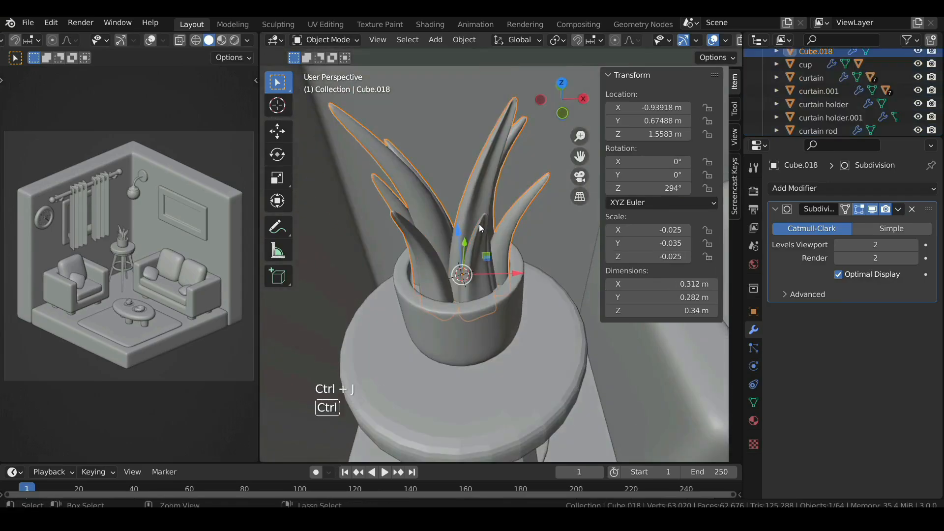
key("g")
key("Escape")
Step: Parent the joined leaves to the pot
middle_click_drag(464, 304, 465, 261, "shift")
scroll(465, 262, "down", 1)
left_click(475, 206)
left_click(475, 249, "shift")
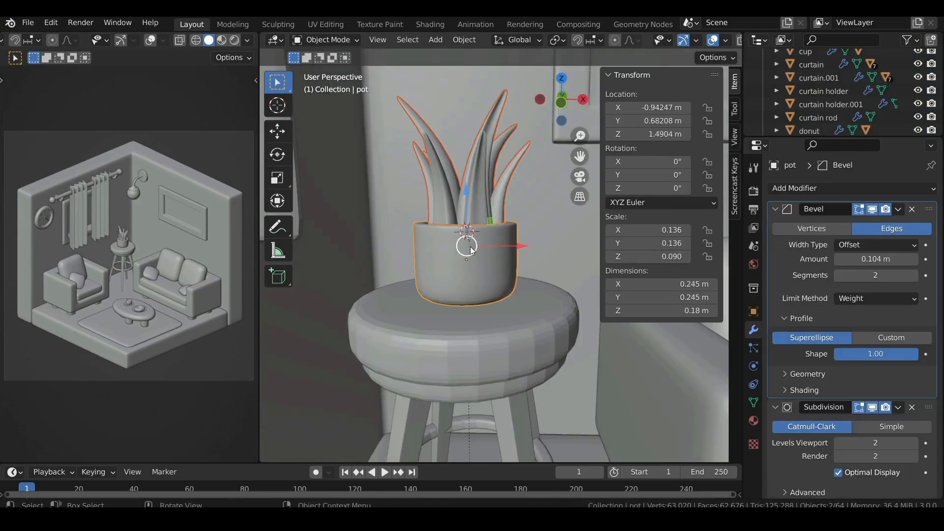
key("ctrl+p")
left_click(471, 246)
key("s")
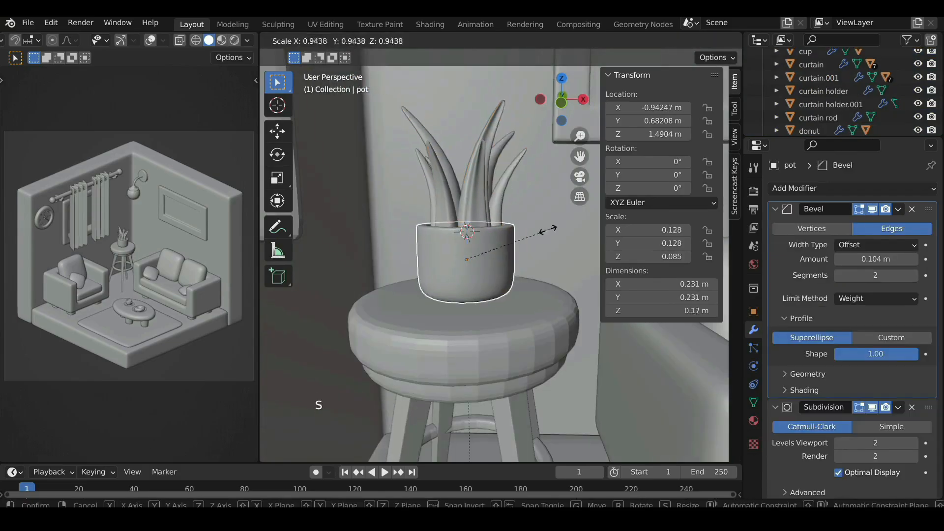
right_click(551, 234)
Step: Hide the sidebar and lower the curtains together with their rod and holders on the wall
scroll(497, 253, "up", 4)
middle_click_drag(497, 254, 487, 282)
scroll(509, 273, "up", 6)
key("n")
scroll(485, 282, "down", 2)
middle_click_drag(430, 178, 441, 190)
left_click(435, 182)
left_click(465, 164, "shift")
left_click(393, 150, "shift")
left_click(390, 157, "shift")
left_click(488, 141, "shift")
left_click(485, 142, "shift")
left_click_drag(444, 129, 445, 147)
Step: Shorten the curtain nearer the room corner by raising its lower vertices in Edit Mode with X-ray on
scroll(461, 184, "up", 2)
middle_click_drag(462, 184, 519, 217)
left_click(421, 203)
left_click_drag(598, 229, 595, 257)
key("Tab")
key("alt+z")
middle_click_drag(559, 235, 571, 241)
left_click_drag(573, 211, 356, 316)
left_click_drag(476, 216, 475, 204)
key("alt+z")
key("Tab")
Step: Shorten the other curtain by raising its lower vertices in Edit Mode with X-ray on
left_click(464, 216)
middle_click_drag(465, 231, 483, 225)
key("Tab")
key("alt+z")
left_click_drag(400, 252, 523, 315)
left_click_drag(452, 238, 450, 221)
key("alt+z")
key("Tab")
Step: Lower the window opening's vertices in the wall mesh, selecting them in Edit Mode with X-ray on
left_click(405, 213)
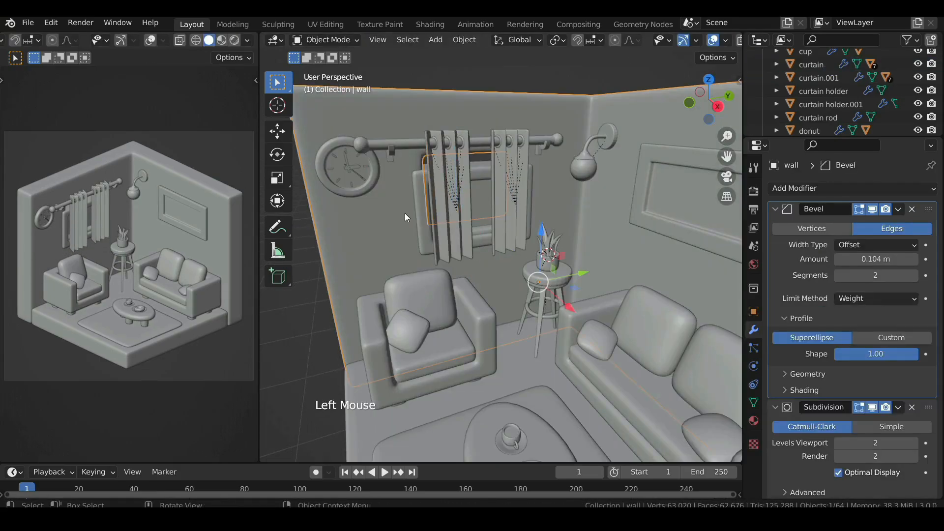
key("Tab")
key("alt+z")
scroll(452, 197, "down", 6)
middle_click_drag(482, 197, 454, 177)
left_click_drag(454, 141, 533, 340)
scroll(522, 325, "up", 4)
middle_click_drag(512, 305, 470, 269)
scroll(472, 276, "down", 3)
left_click_drag(678, 184, 384, 284)
middle_click_drag(472, 266, 530, 276)
scroll(530, 276, "up", 2)
left_click_drag(520, 183, 519, 192)
key("alt+z")
Step: Lower the wall's window-opening vertices further, scale them along Z to fit the window, and return to Object Mode
scroll(510, 191, "up", 2)
left_click_drag(522, 157, 523, 164)
key("s")
key("z")
left_click(574, 248)
middle_click_drag(574, 247, 541, 236)
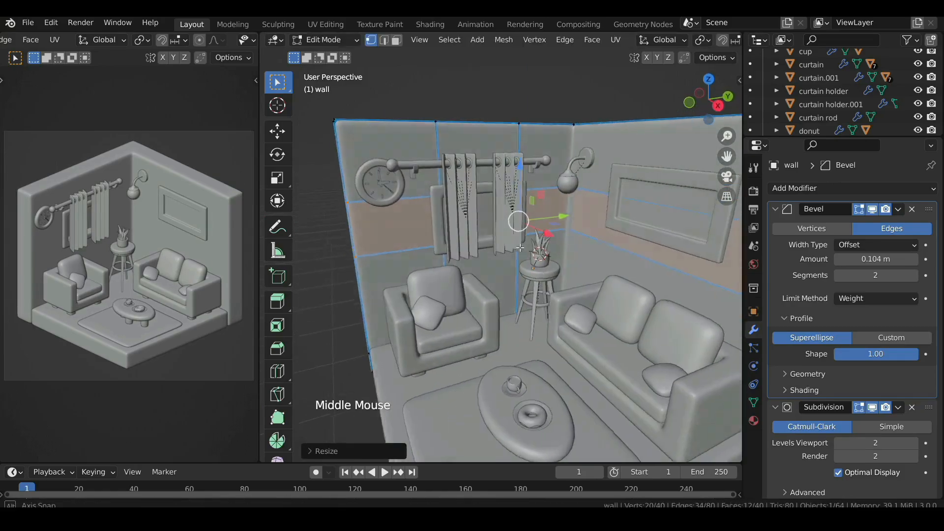
key("Tab")
Step: Raise the wall clock slightly and shorten the curtain rod by moving its clock-side end inward along Y in Edit Mode
left_click(382, 196)
mouse_move(376, 158)
left_mouse_down()
mouse_move(374, 168)
mouse_move(374, 156)
left_mouse_up()
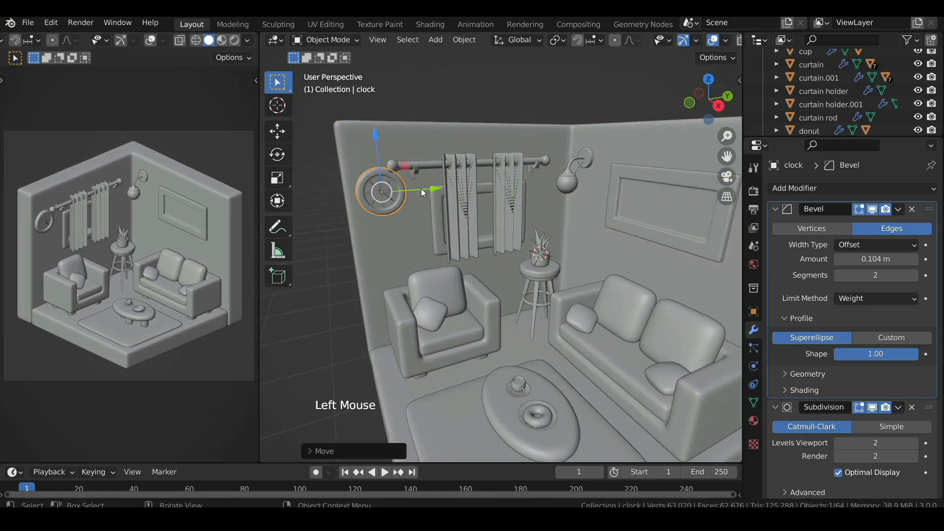
scroll(443, 177, "up", 1)
middle_click_drag(461, 158, 488, 235, "shift")
left_click(457, 226)
key("Tab")
key("alt+z")
left_click_drag(372, 197, 428, 274)
left_click_drag(446, 227, 486, 228)
key("Tab")
key("alt+z")
Step: Shift the curtain hardware nearest the room corner along the wall and lower the wall lamp
left_click(442, 236)
left_click(569, 219)
left_click(570, 222)
left_click_drag(597, 215, 552, 215)
left_click(515, 220)
left_click(620, 210)
middle_click_drag(617, 210, 630, 217)
left_click_drag(582, 125, 582, 140)
Step: Lower the picture frame on the wall above the couch and rescale it
middle_click_drag(602, 231, 557, 191, "shift")
scroll(557, 190, "down", 3)
left_click(566, 216)
left_click_drag(566, 169, 566, 181)
key("s")
left_click(633, 241)
Step: Nudge the couch slightly and adjust the picture frame's scale once more
left_click(603, 337)
left_click_drag(600, 362, 597, 360)
left_click(581, 240)
key("s")
left_click(642, 261)
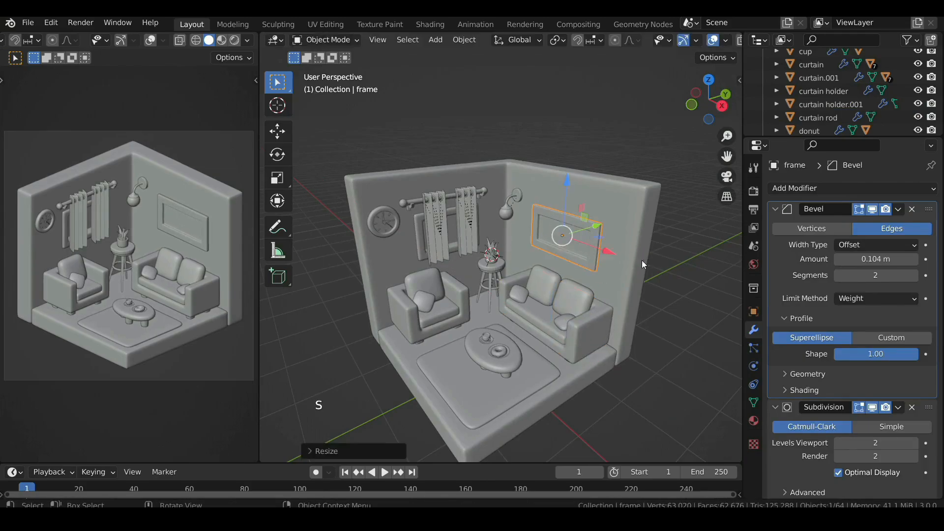
Step: Shift the curtain nearer the corner, curtain.001, slightly along Y toward the other curtain
middle_click_drag(507, 274, 510, 214, "shift")
left_click(506, 208)
left_click_drag(552, 187, 548, 187)
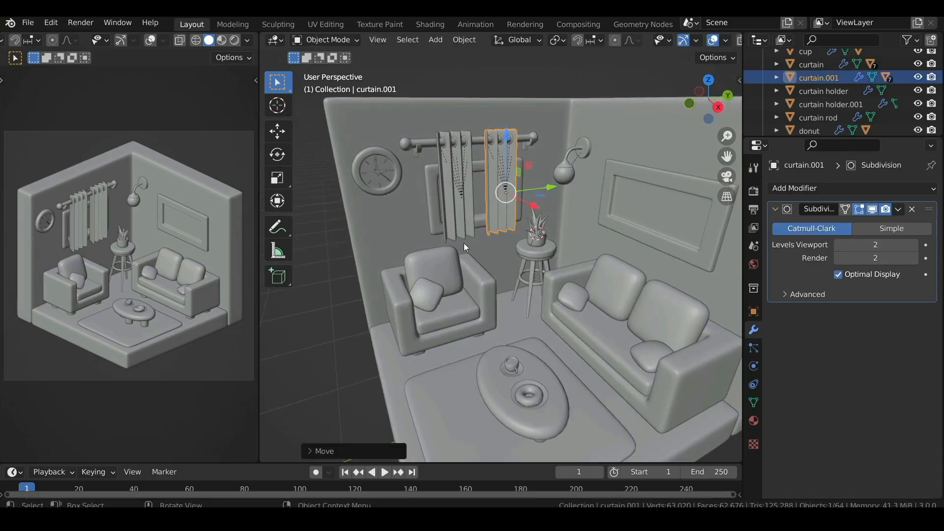
scroll(521, 249, "down", 2)
mouse_move(521, 249)
middle_mouse_down("shift")
mouse_move(542, 252)
mouse_move(519, 261)
middle_mouse_up("shift")
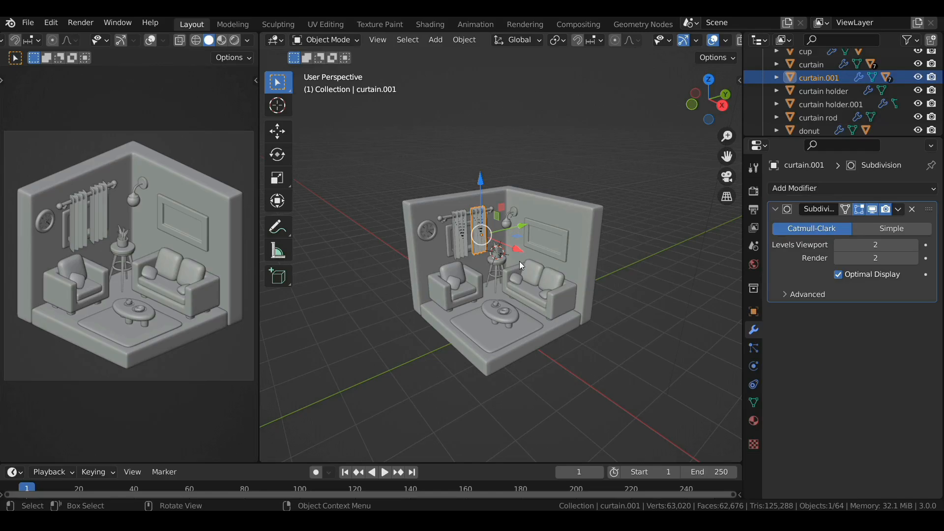
Step: Reset the 3D cursor to the world origin, add a plane there, and scale it up into a large ground surface
key("shift+c")
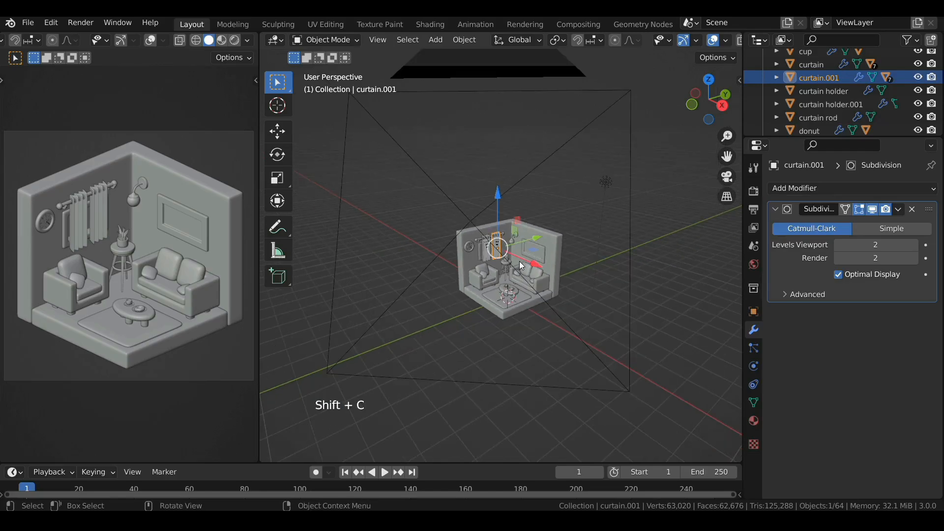
scroll(529, 320, "up", 3)
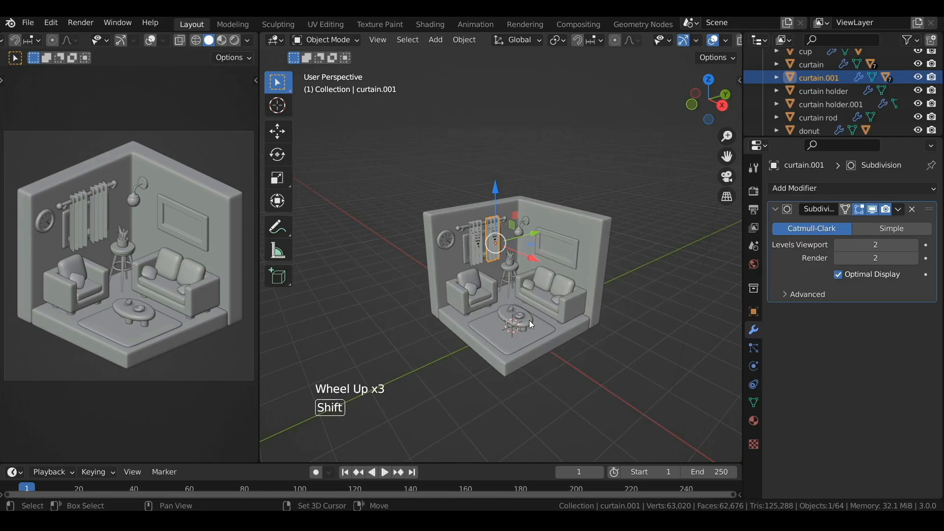
key("shift+a")
mouse_move(516, 244)
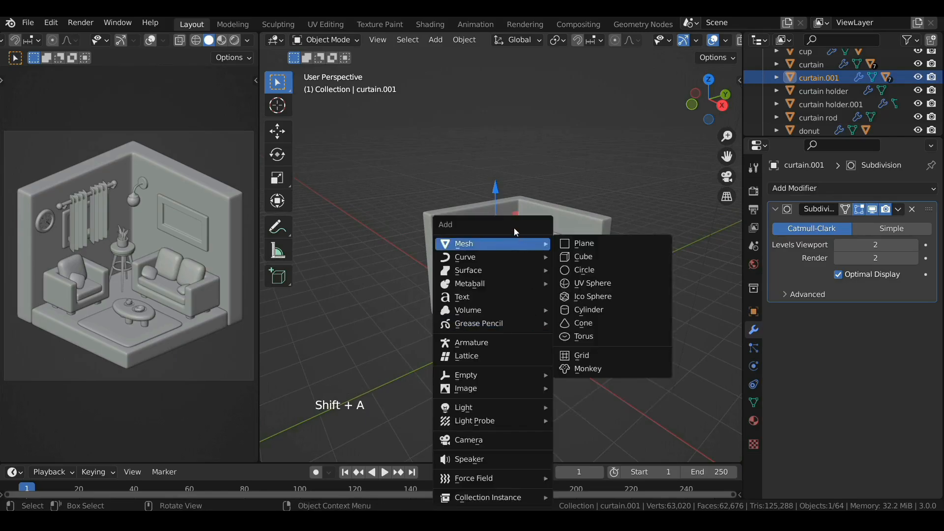
left_click(589, 247)
key("s")
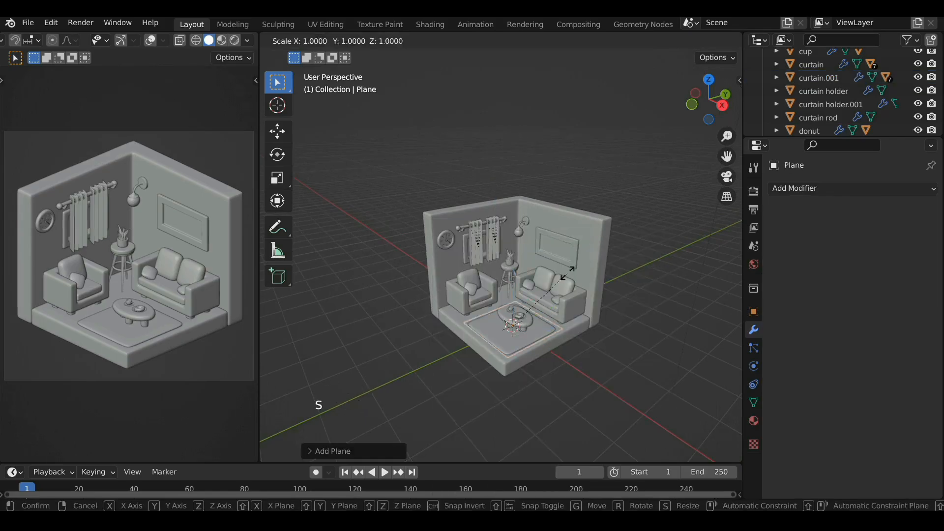
left_click(507, 304)
Step: Rename the ground plane to bg
mouse_move(505, 303)
middle_mouse_down()
mouse_move(493, 314)
mouse_move(495, 303)
middle_mouse_up()
key("F2")
type("bg")
key("Return")
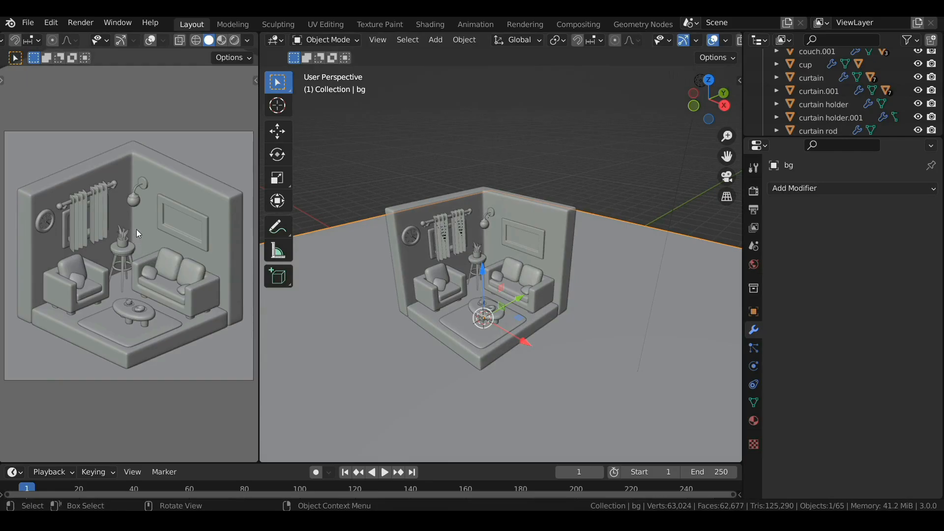
Step: Show the camera view in Rendered shading and set the render engine to Cycles
left_click(235, 43)
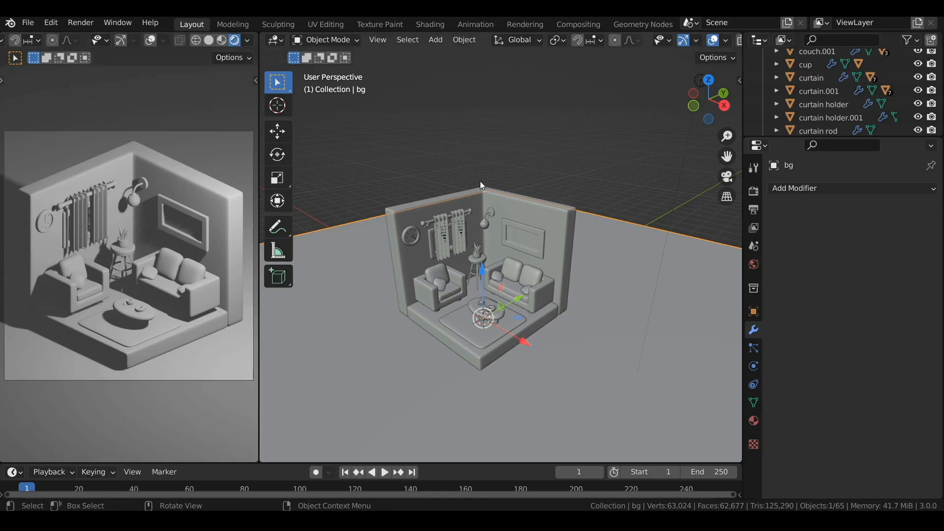
left_click(753, 191)
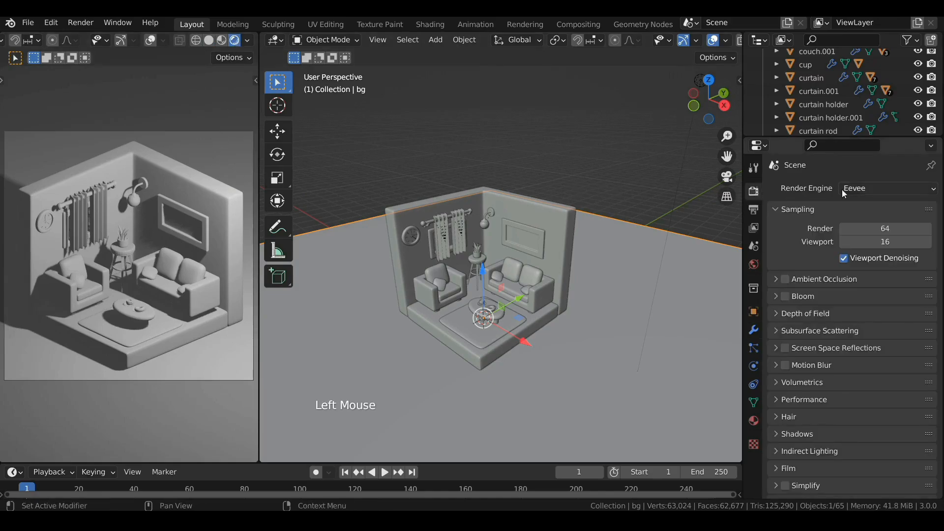
left_click(861, 188)
left_click(862, 233)
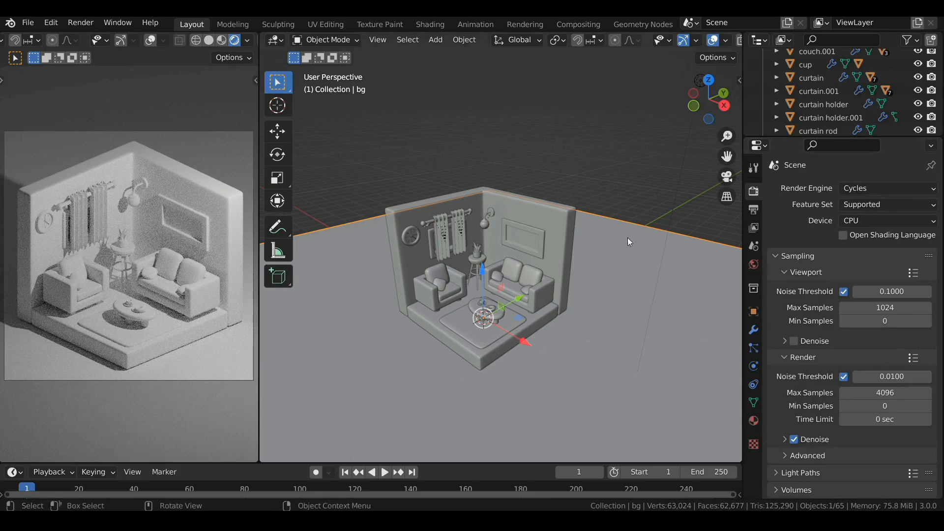
Step: Delete the existing light object from the scene
scroll(613, 207, "down", 2)
left_click(646, 136)
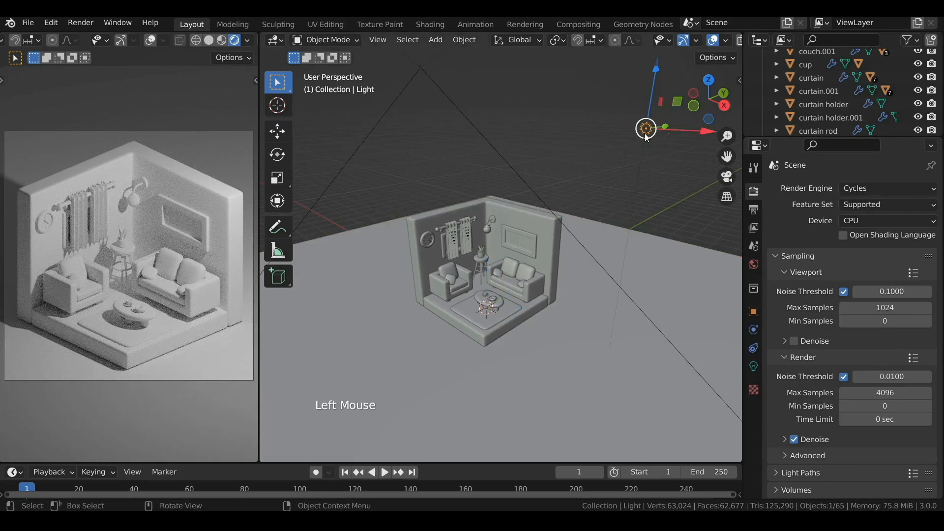
key("x")
left_click(618, 134)
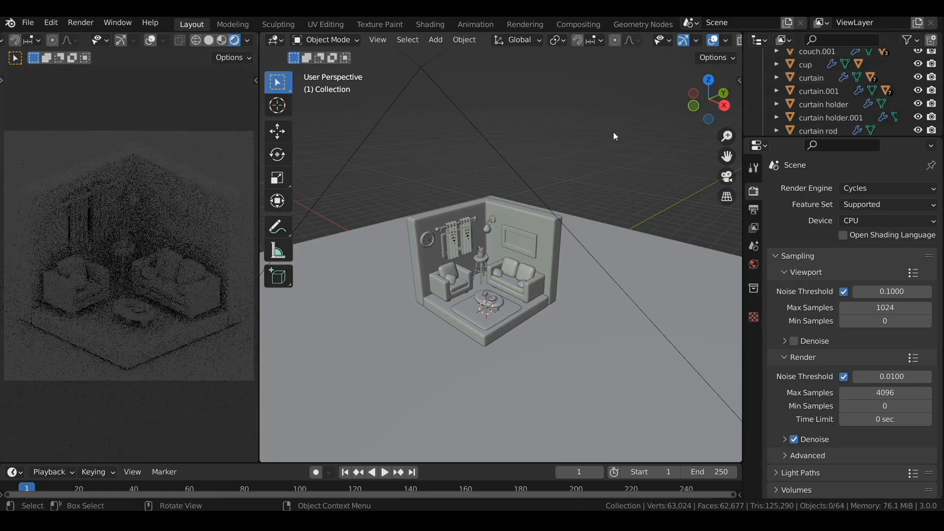
scroll(505, 294, "up", 2)
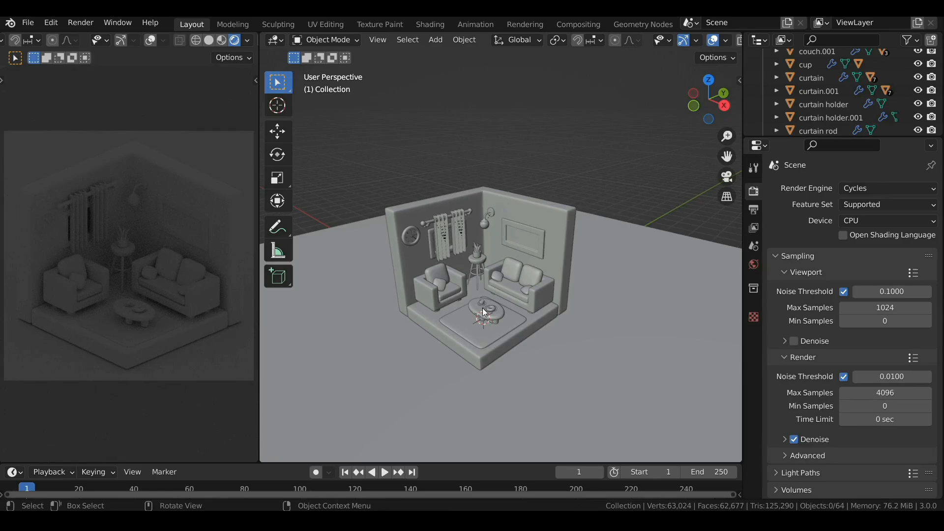
Step: Try a brighter world background color with a value of 0.359, and undo it
left_click(753, 264)
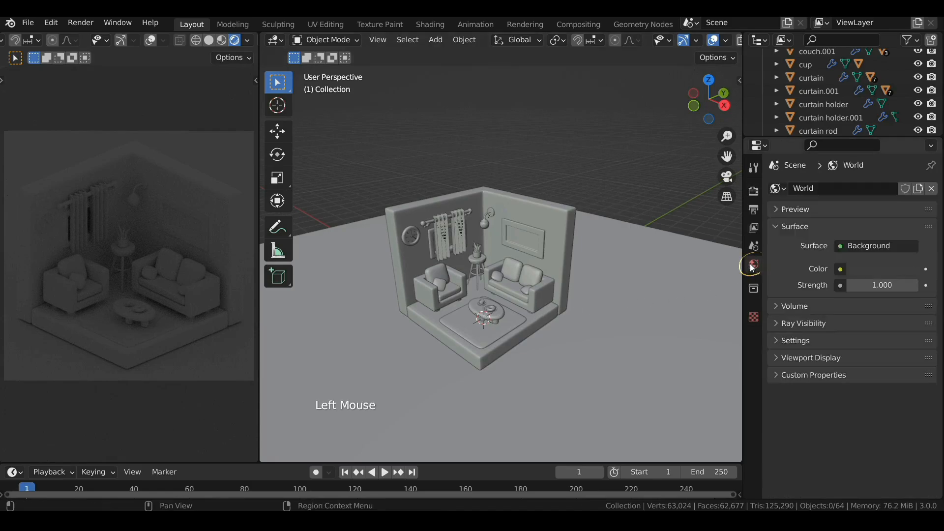
left_click(880, 270)
left_click_drag(907, 157, 908, 115)
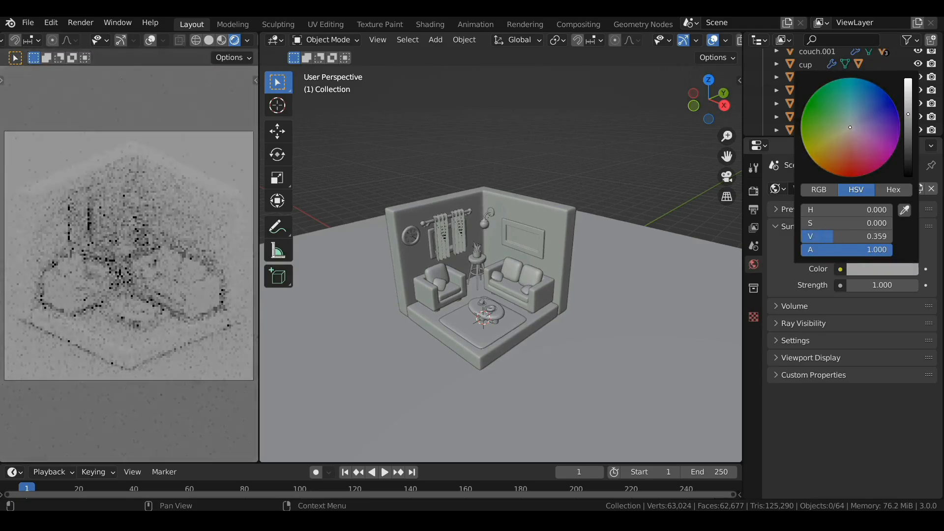
key("ctrl+z")
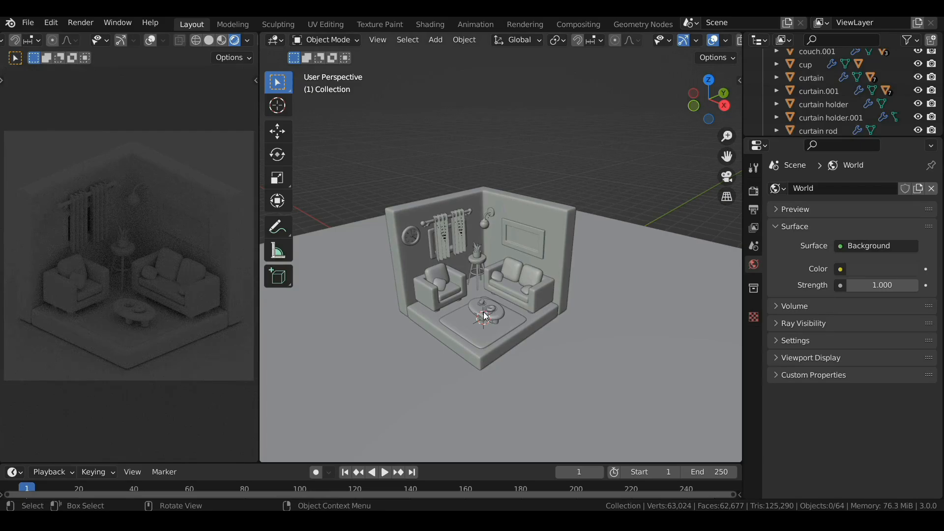
Step: Set the viewport's maximum samples for Cycles to 64
left_click(754, 191)
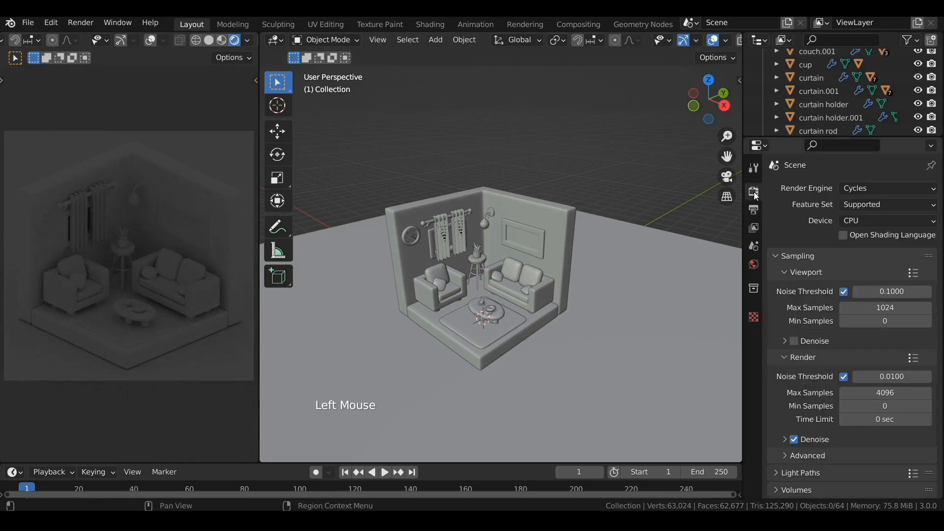
double_click(879, 307)
type("128")
key("Return")
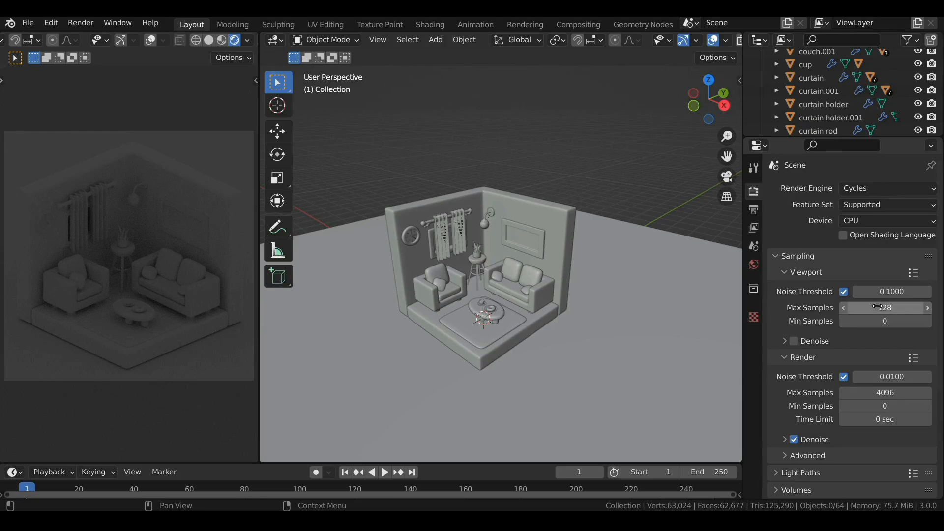
left_click(888, 308)
type("64")
key("Return")
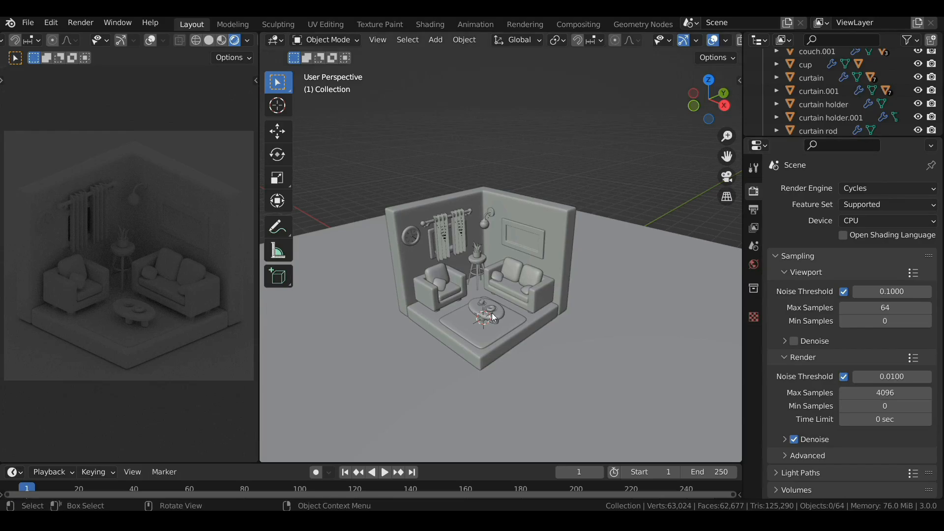
Step: Add an area light at the world origin and raise it well above the room in front view
key("shift+a")
mouse_move(492, 302)
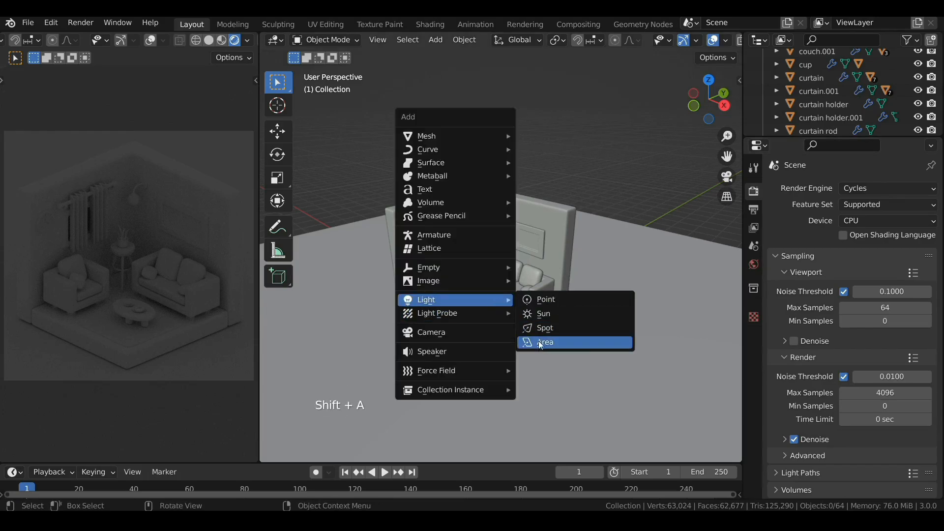
left_click(541, 345)
left_click(692, 108)
scroll(403, 343, "down", 2)
middle_click_drag(403, 344, 489, 329, "shift")
left_click_drag(474, 323, 473, 120)
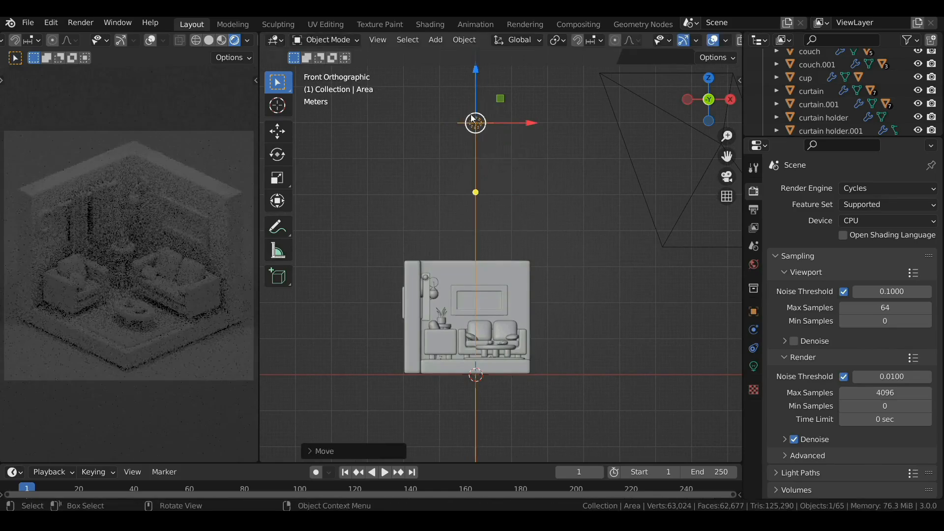
scroll(493, 184, "up", 1)
middle_click_drag(492, 184, 493, 223, "shift")
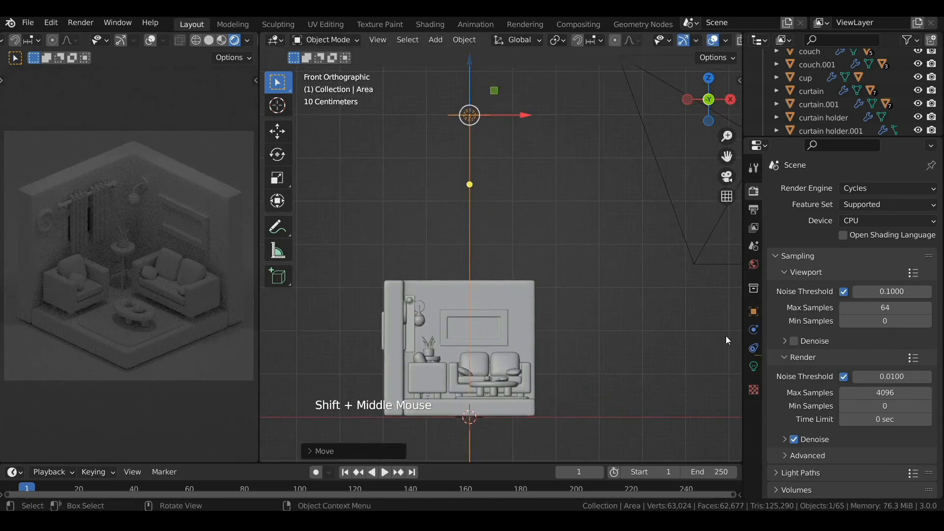
Step: Set the area light's power to 500 W and its size to 7 m
left_click(753, 366)
double_click(876, 276)
type("500")
key("Return")
left_click(876, 308)
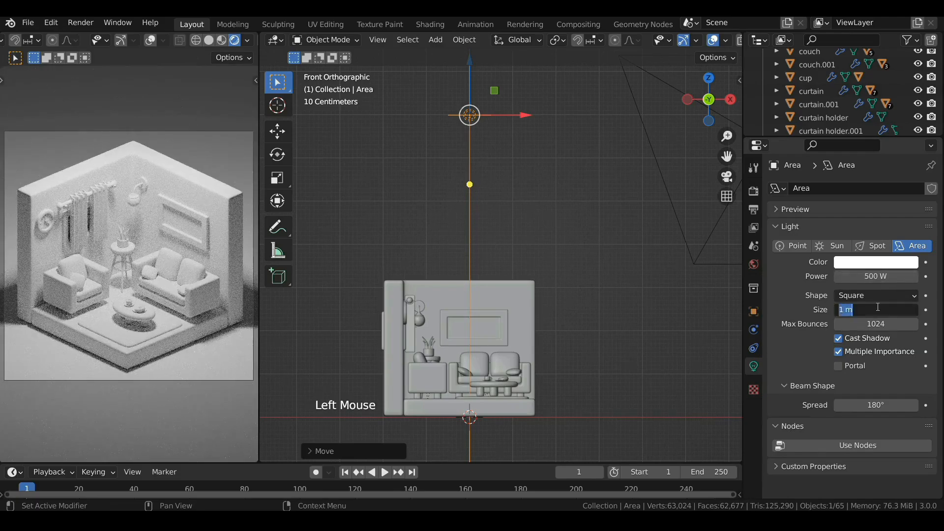
type("7")
key("Return")
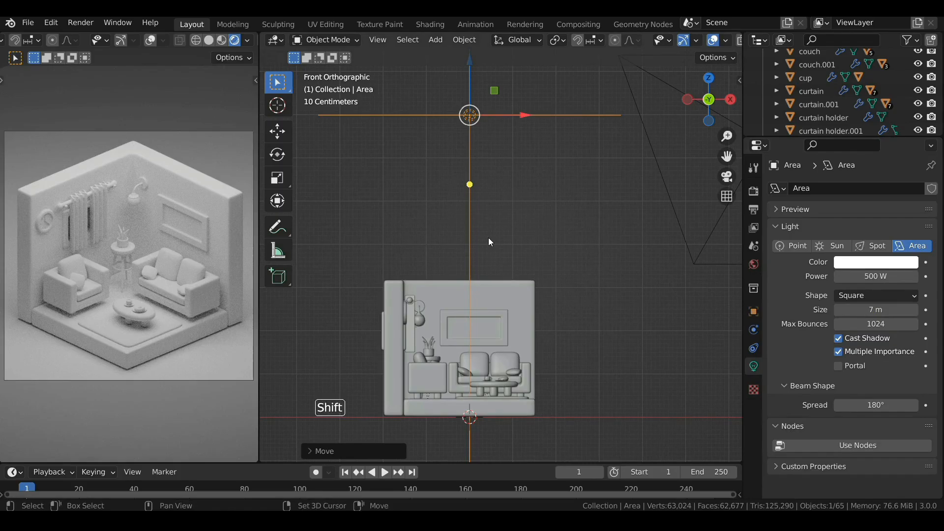
Step: Duplicate the area light and place the copy about 1.9 m lower along Z
key("shift+d")
key("z")
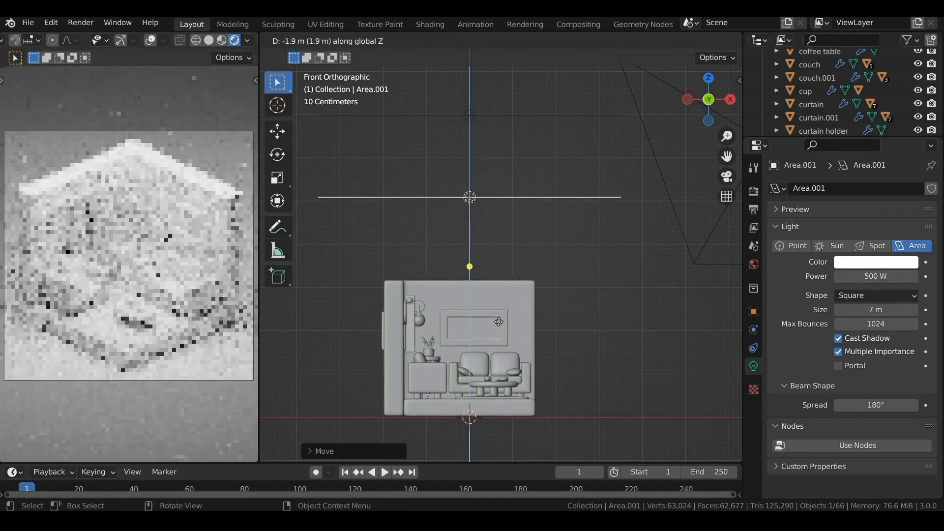
left_click(531, 260)
key("r")
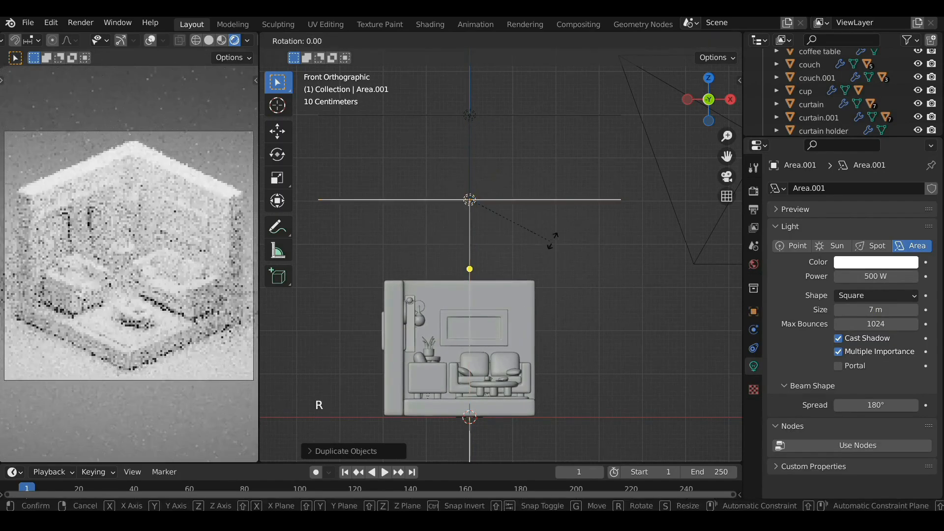
right_click(541, 301)
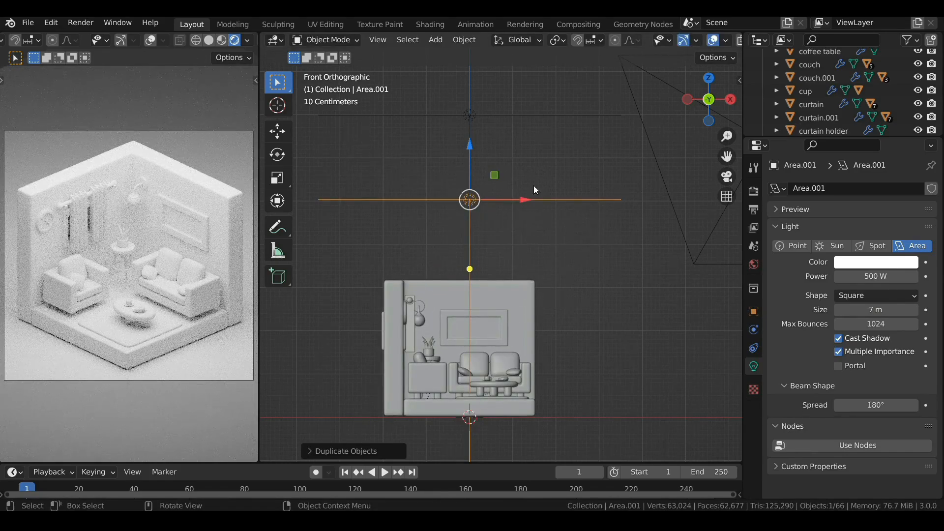
Step: Set the transform pivot to the 3D cursor and rotate the duplicated area light about 60° around it in front view
left_click(556, 42)
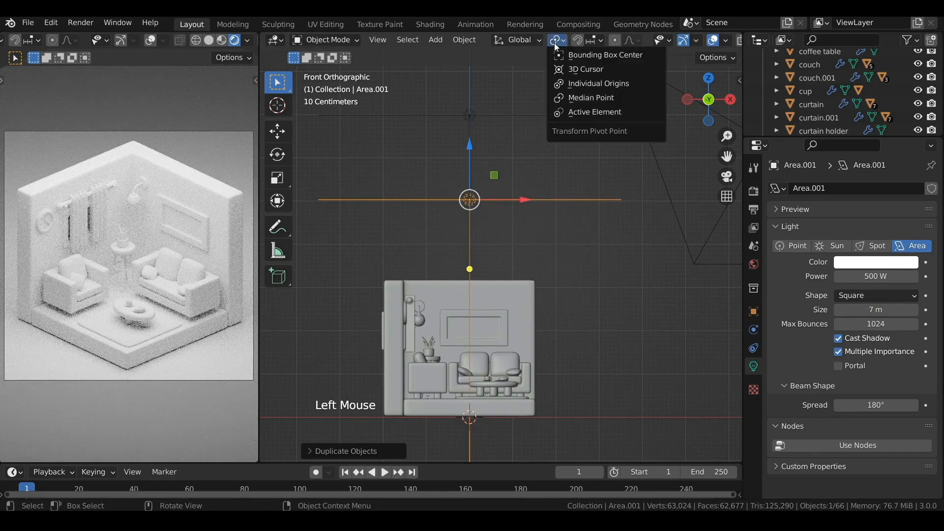
left_click(581, 71)
key("r")
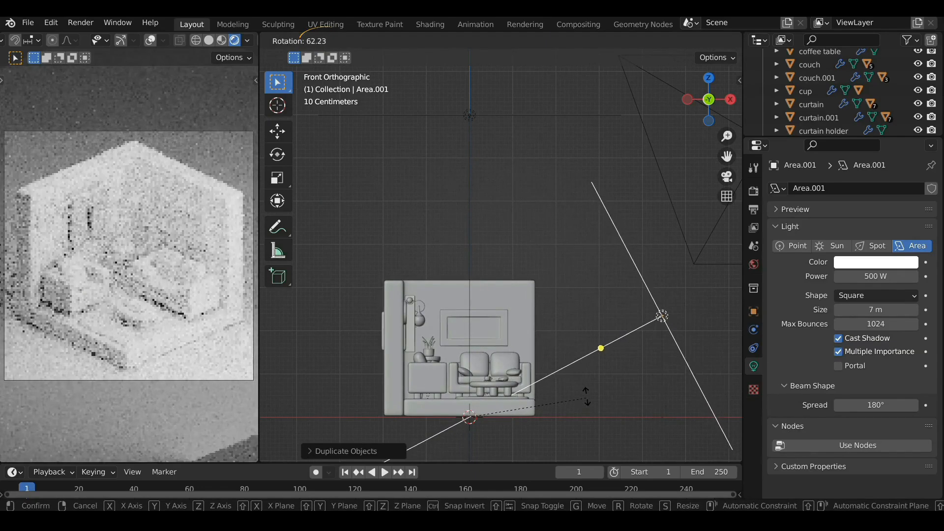
left_click(586, 388)
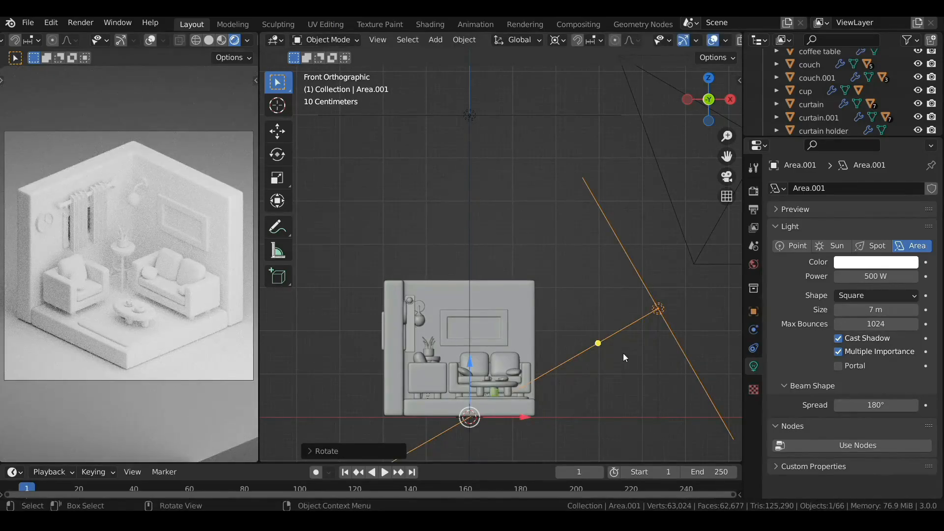
Step: In top view, rotate the side area light counterclockwise around the 3D cursor so it angles toward the back of the room
left_click(708, 78)
scroll(547, 216, "down", 2)
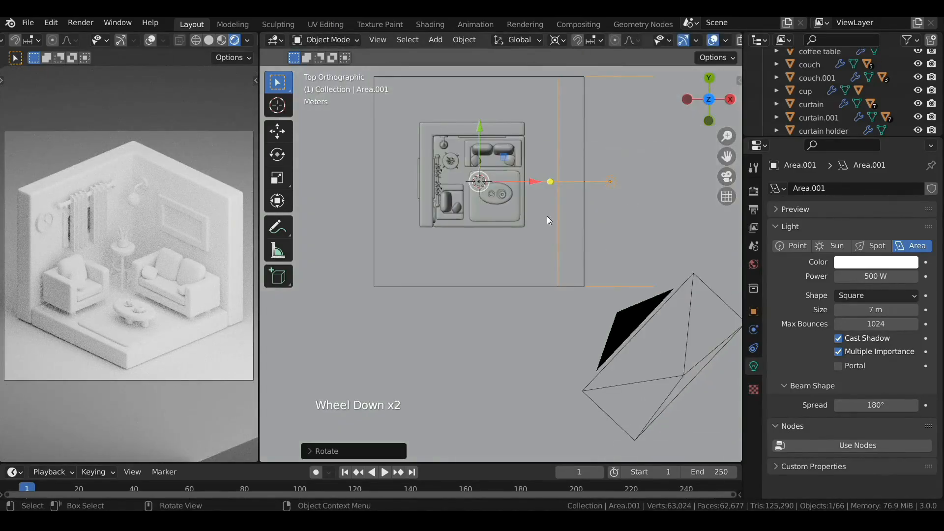
middle_click_drag(547, 217, 544, 270, "shift")
key("r")
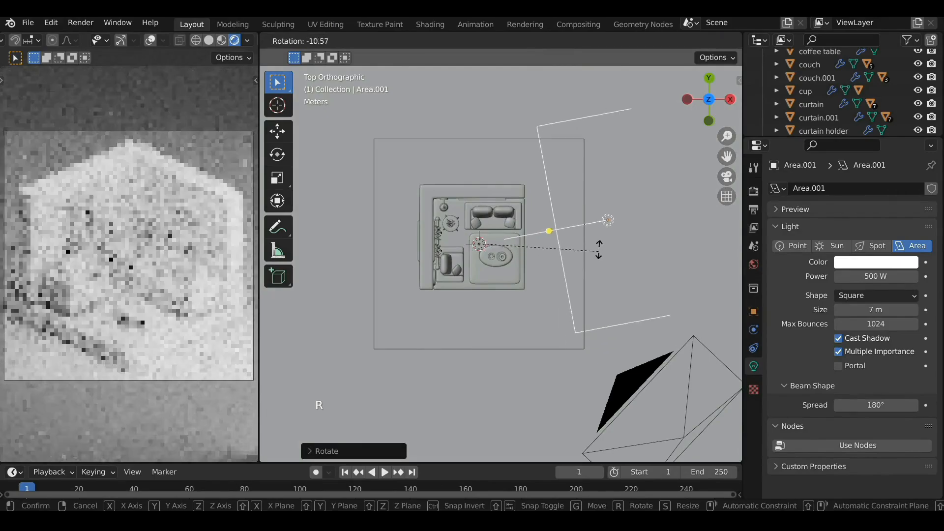
left_click(599, 229)
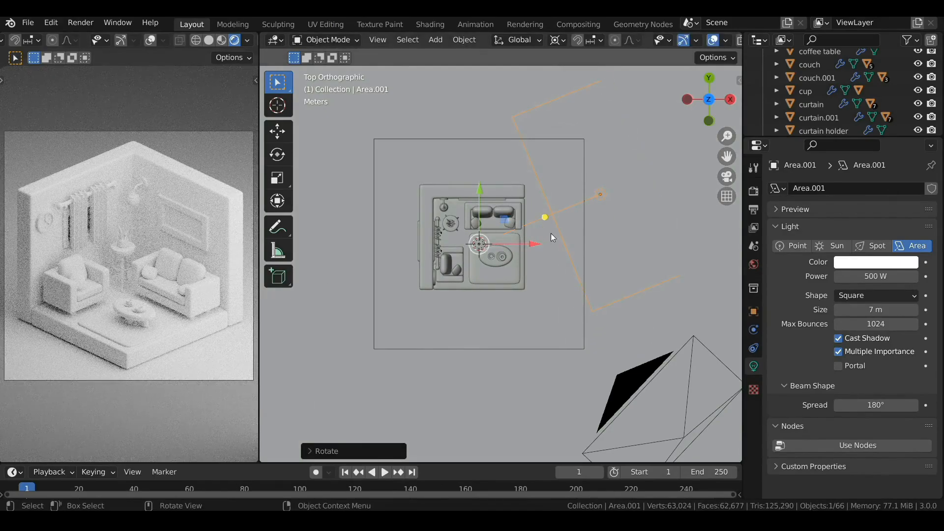
Step: Set the side light's power to 50 W and size to 5 m, and move it closer to the room in top view
left_click(867, 277)
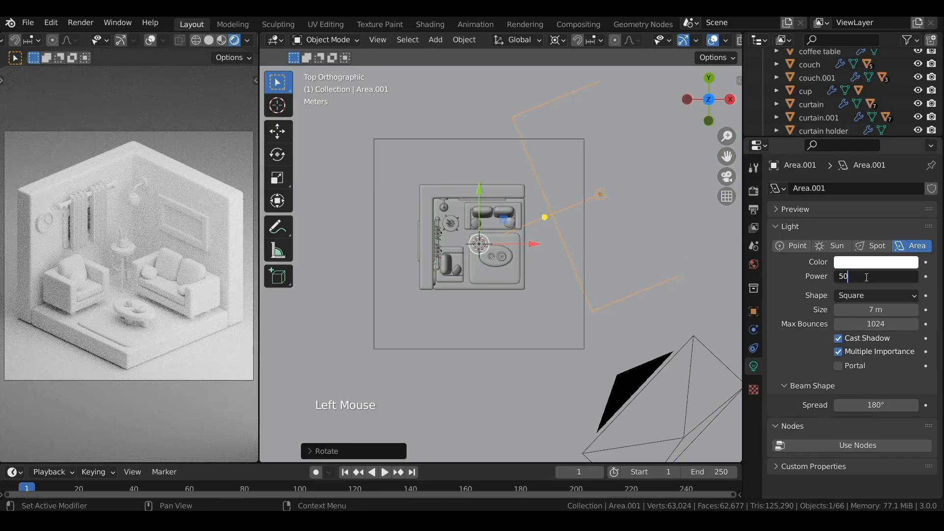
key("Return")
left_click(872, 306)
type("5")
key("Return")
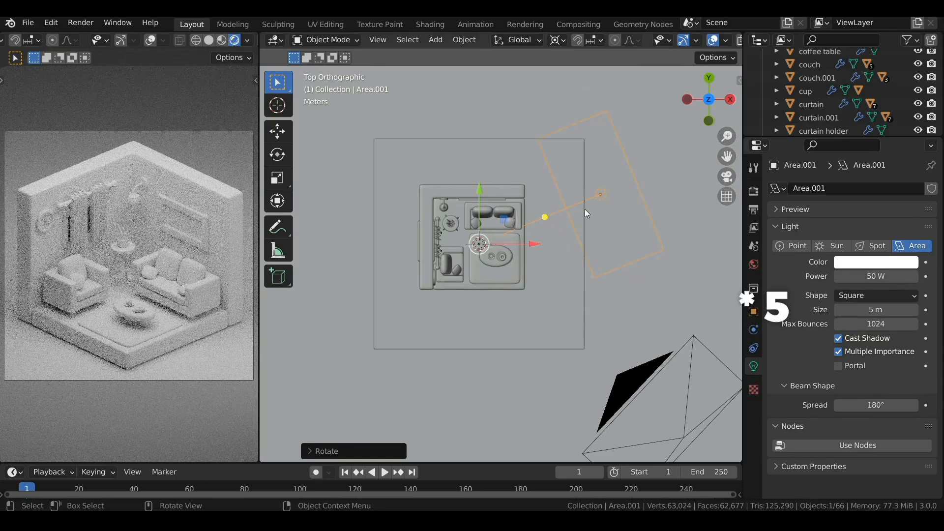
key("g")
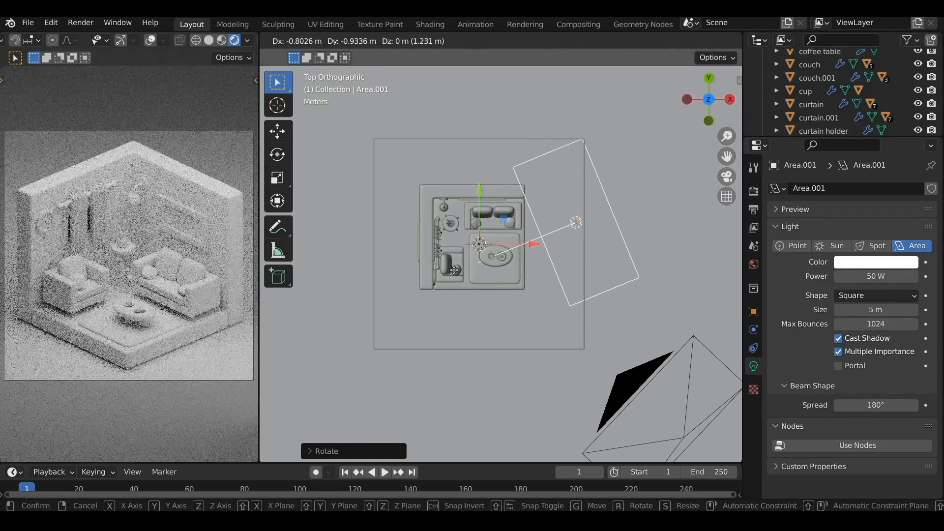
left_click(453, 262)
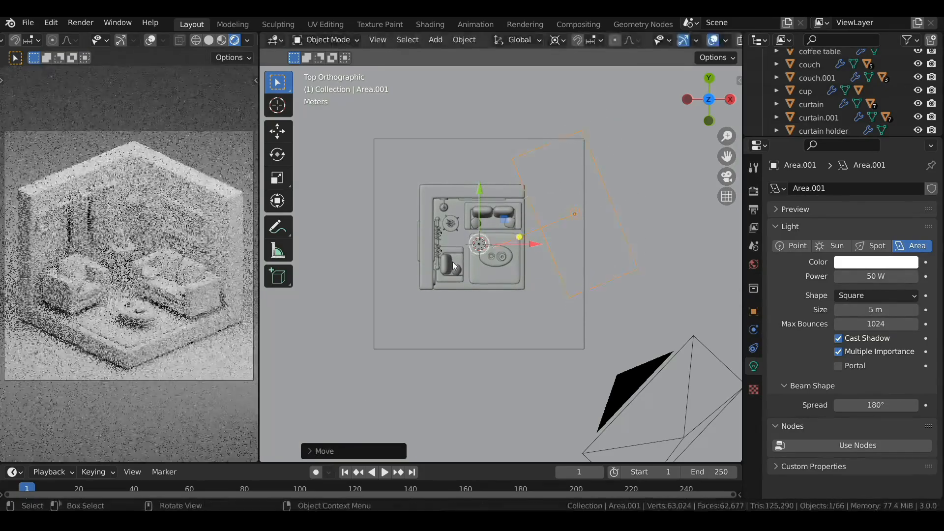
Step: Duplicate the 50 W side light in place and rotate the copy around the 3D cursor to the room's front side
key("shift+d")
right_click(588, 250)
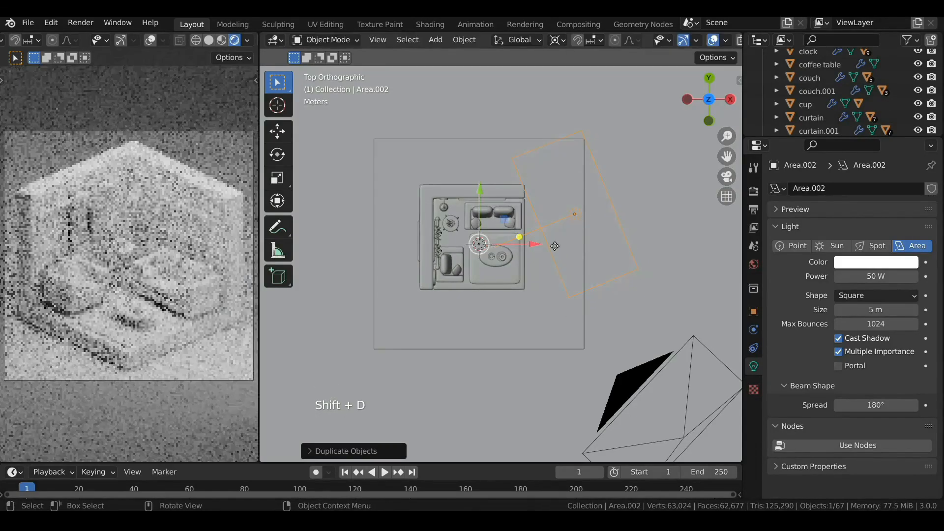
key("r")
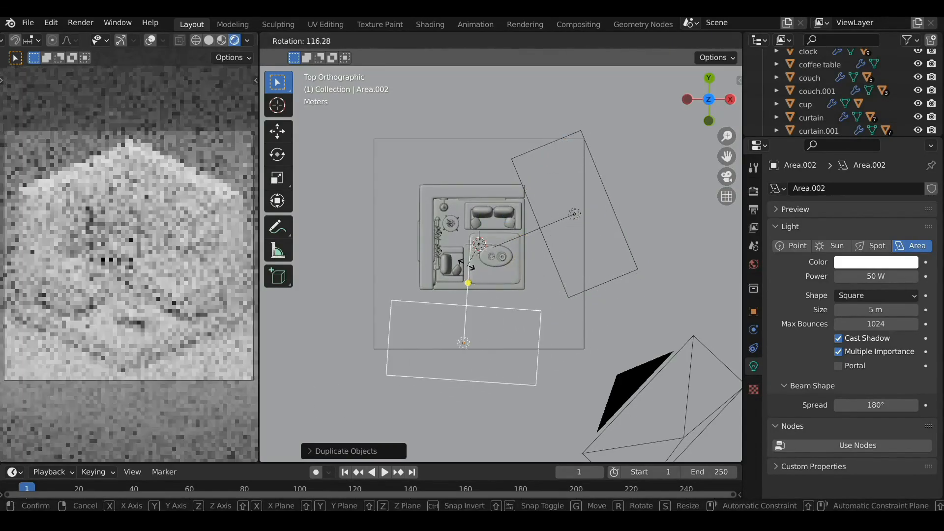
left_click(471, 250)
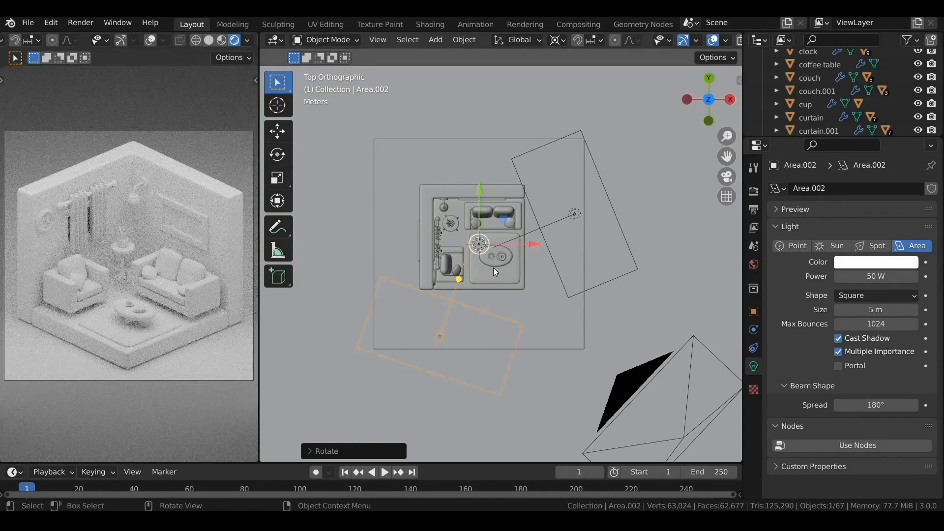
Step: Select all three area lights and move them into a new collection named lights
left_click(574, 215, "shift")
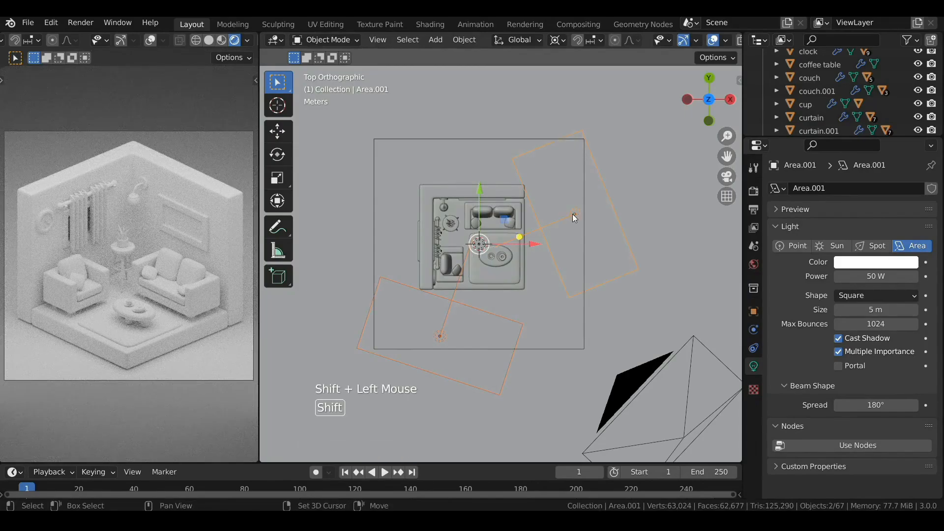
left_click(479, 245, "shift")
key("m")
left_click(482, 237)
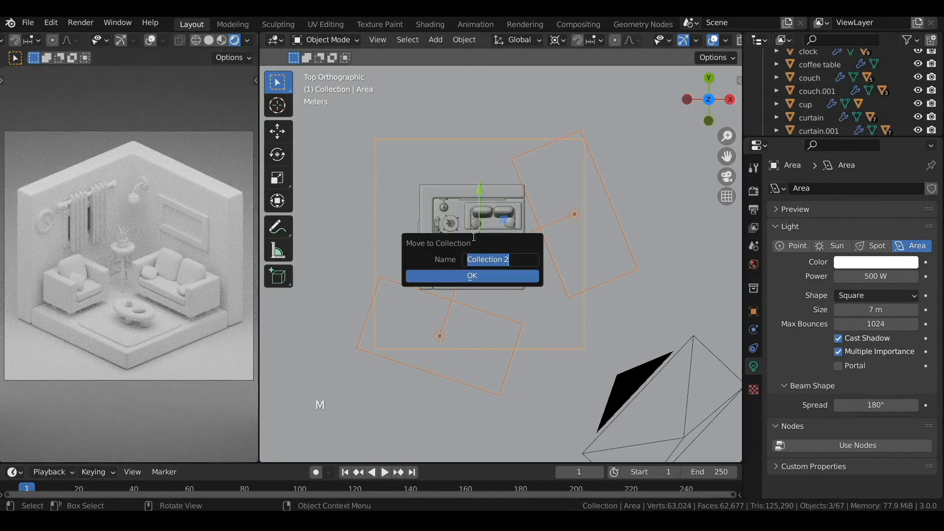
type("lig")
key("Return")
Step: Enlarge the outliner and collapse the main Collection so the lights collection is within reach
left_click_drag(784, 140, 797, 264)
scroll(809, 187, "up", 3)
scroll(809, 187, "up", 1)
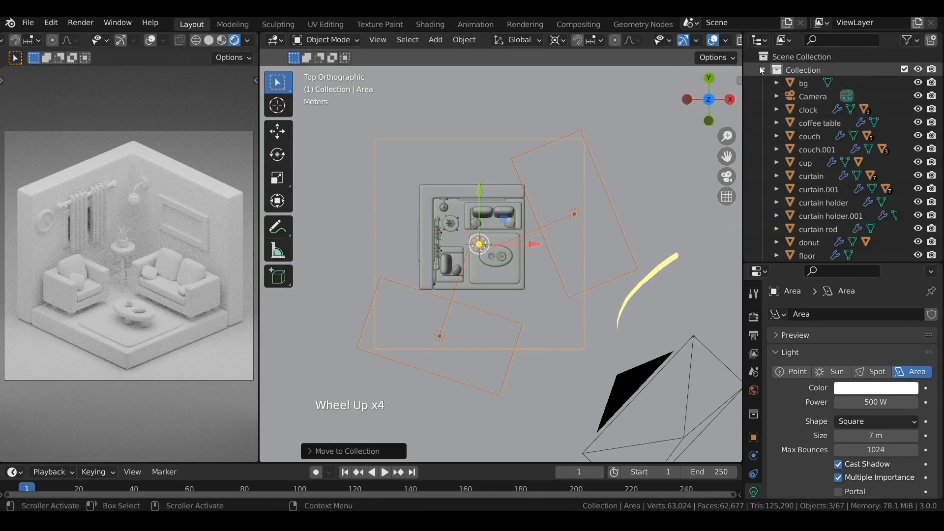
left_click(761, 67)
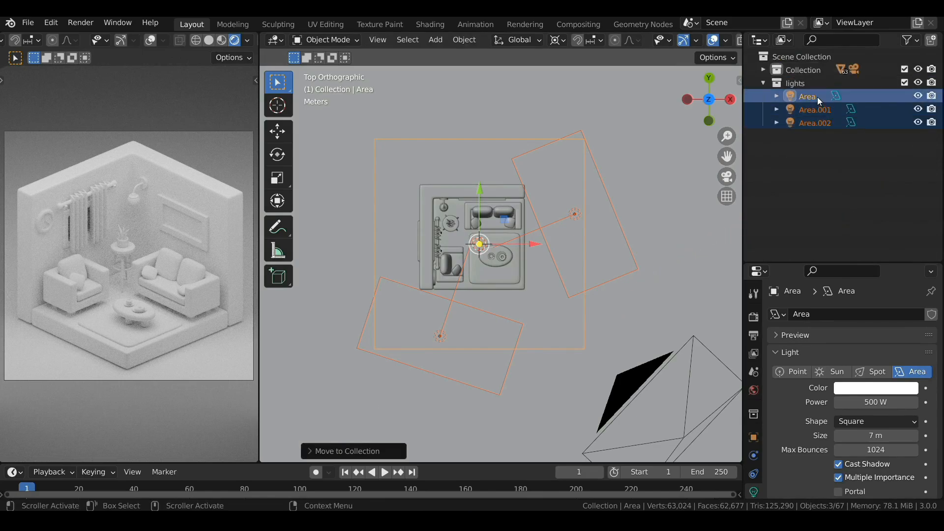
Step: Toggle the side lights to compare their effect, and leave Area.002 hidden in the viewport and disabled in renders
left_click(890, 110)
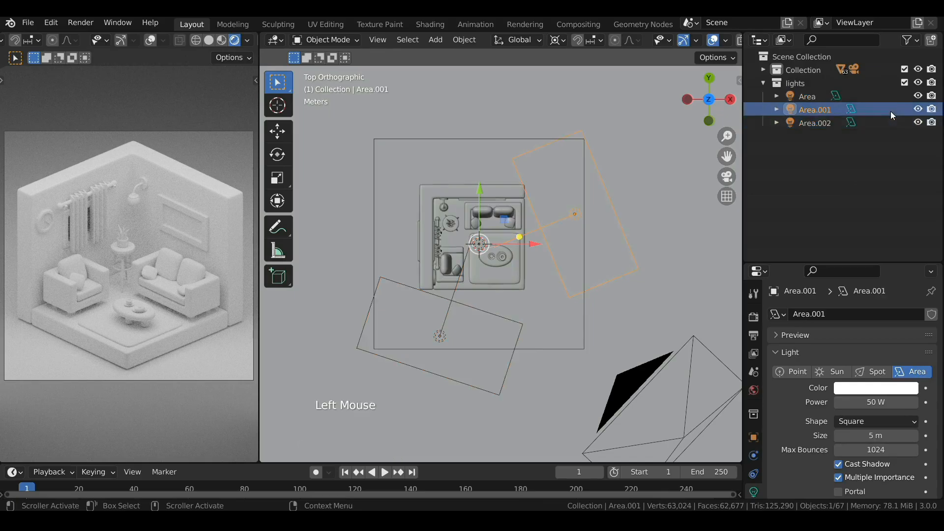
left_click(918, 110)
left_click(918, 110)
left_click(918, 123)
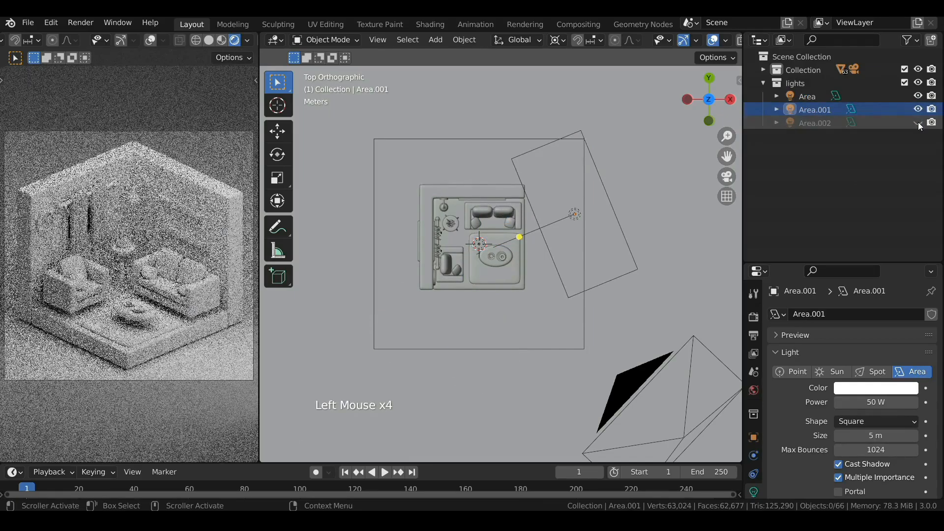
left_click(919, 123)
left_click(918, 123)
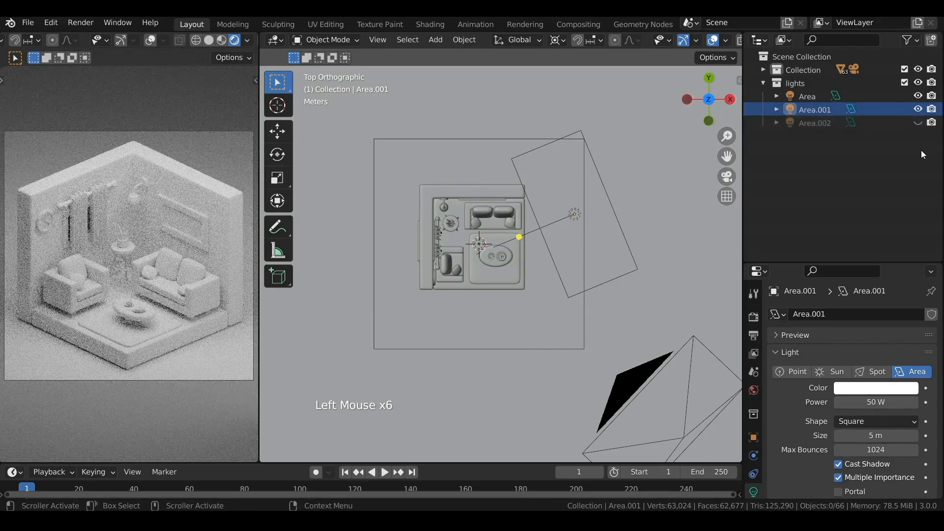
left_click(931, 123)
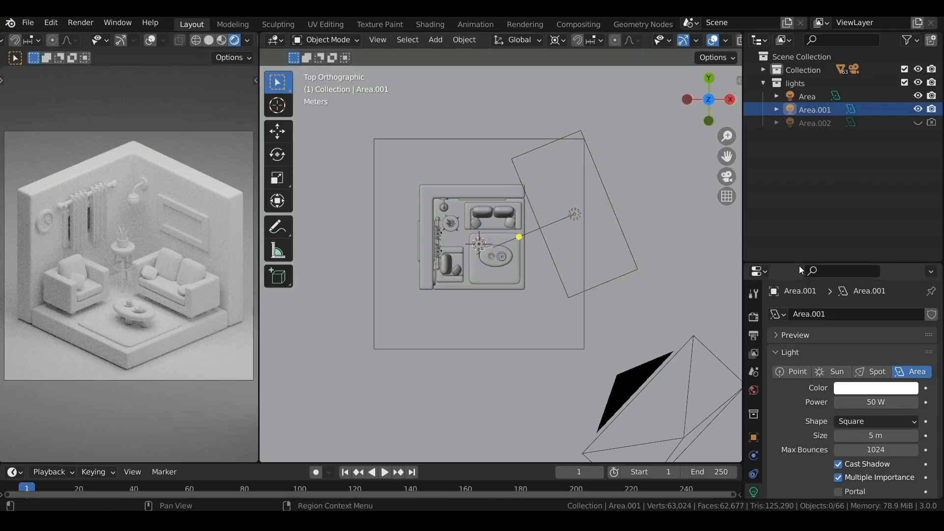
left_click_drag(797, 266, 798, 163)
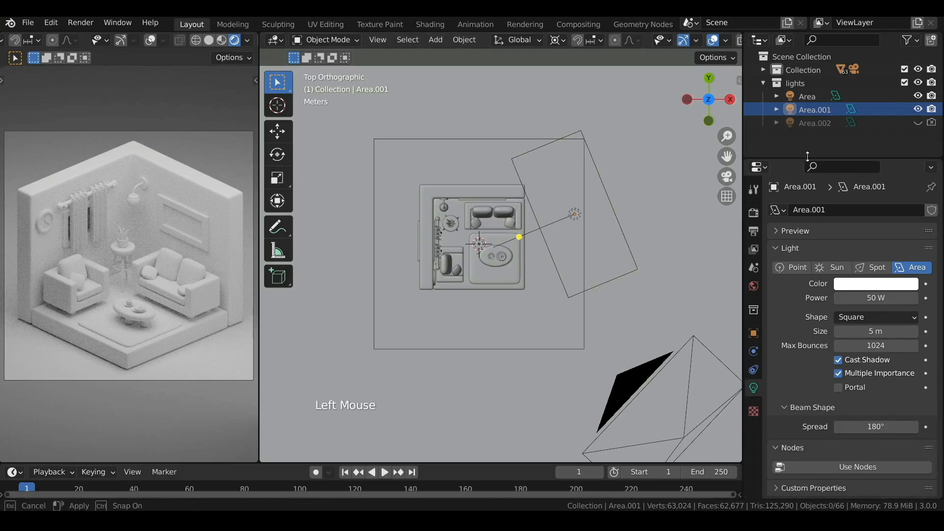
Step: Select the wall and set its material's base color to hex E78686
middle_click_drag(469, 367, 472, 296)
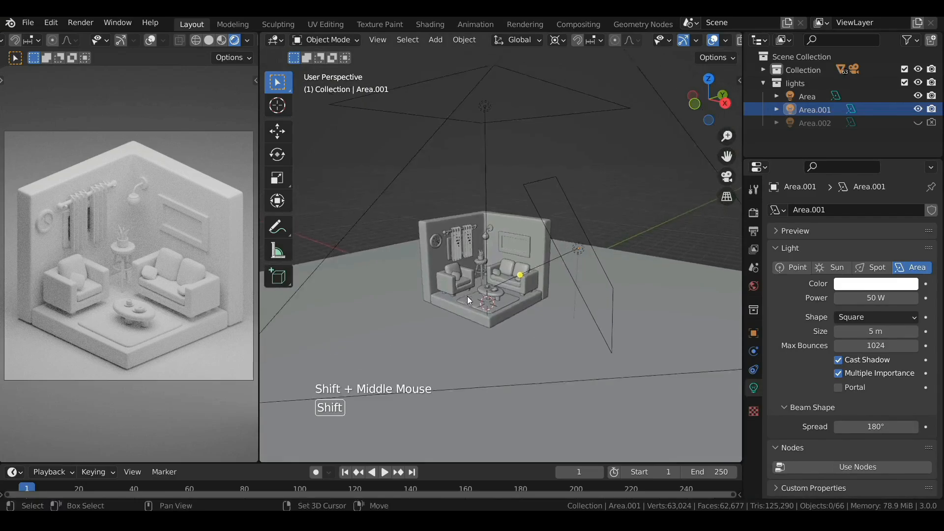
scroll(477, 305, "up", 3)
left_click(509, 190)
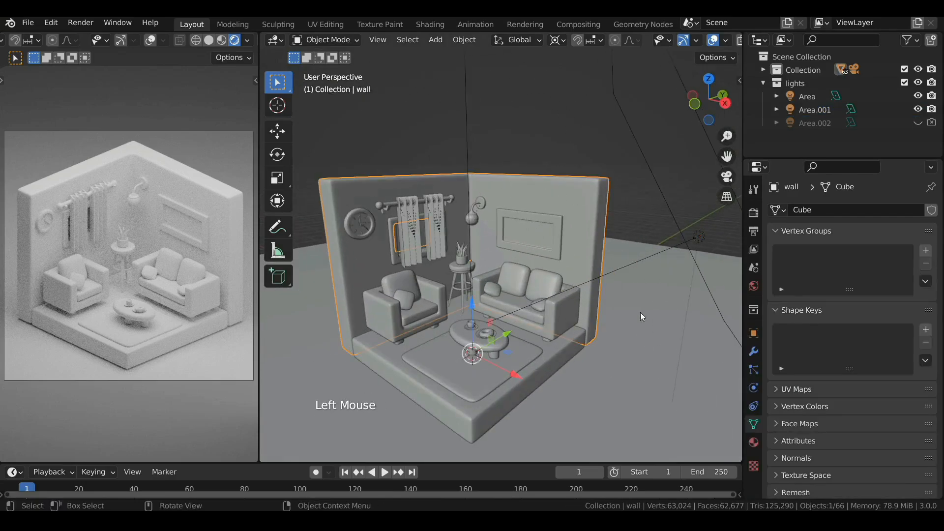
left_click(753, 442)
scroll(810, 342, "down", 2)
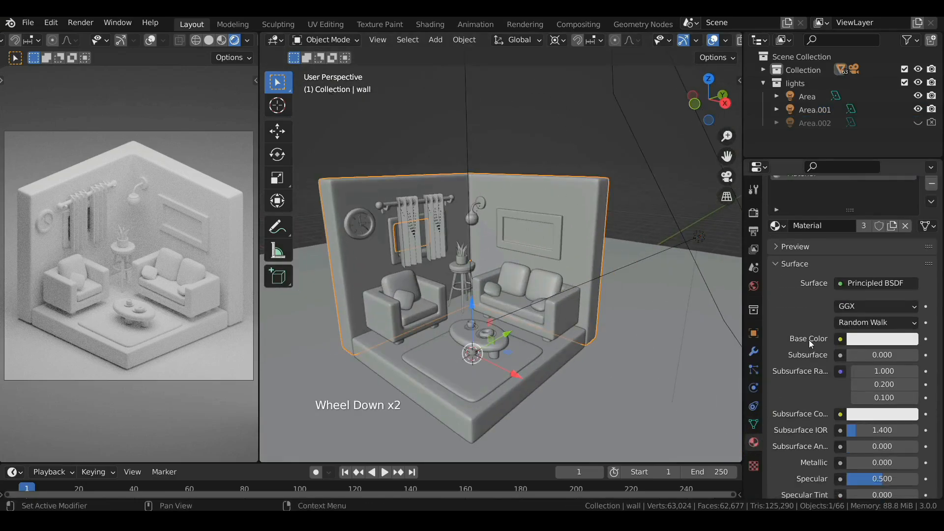
left_click(872, 339)
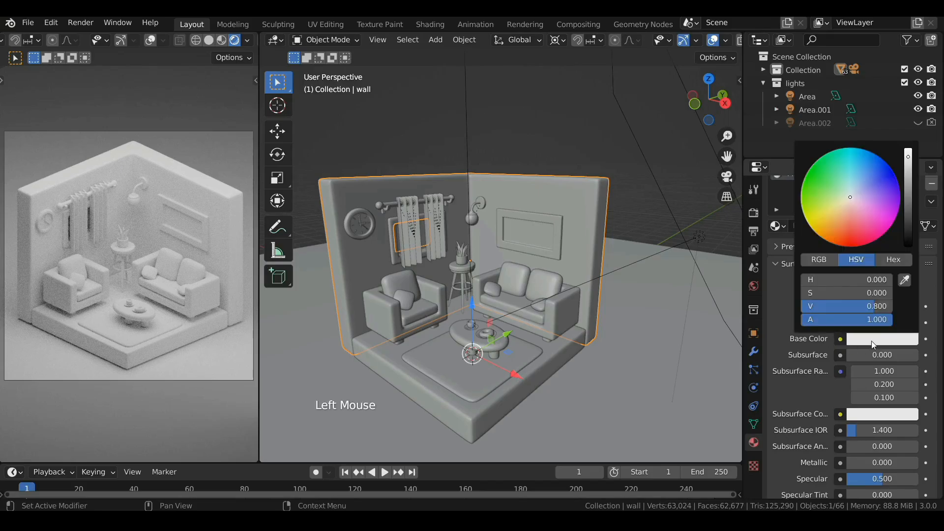
left_click(848, 202)
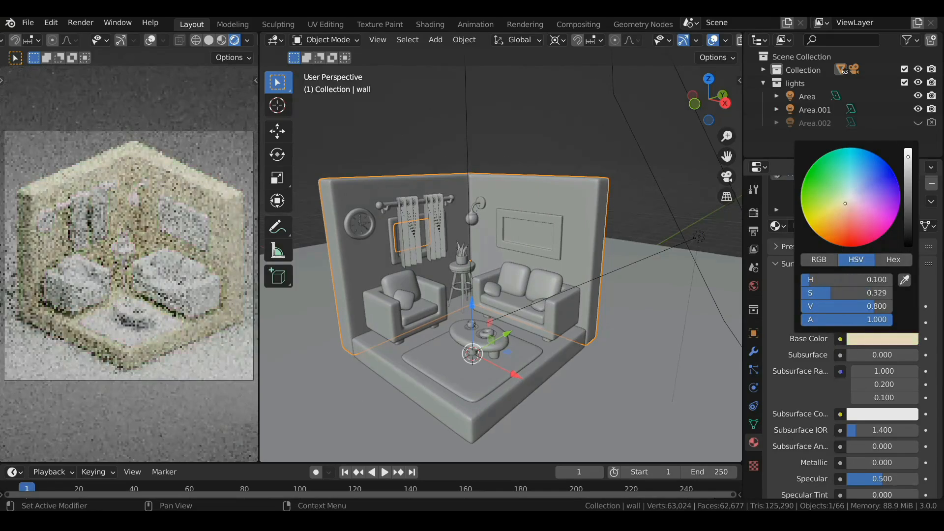
left_click(889, 261)
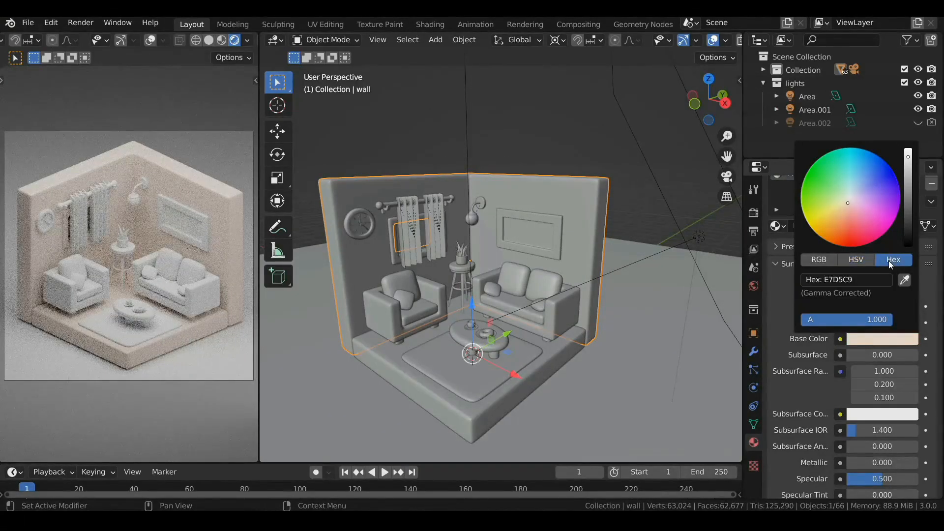
left_click(851, 278)
type("e78686")
key("Return")
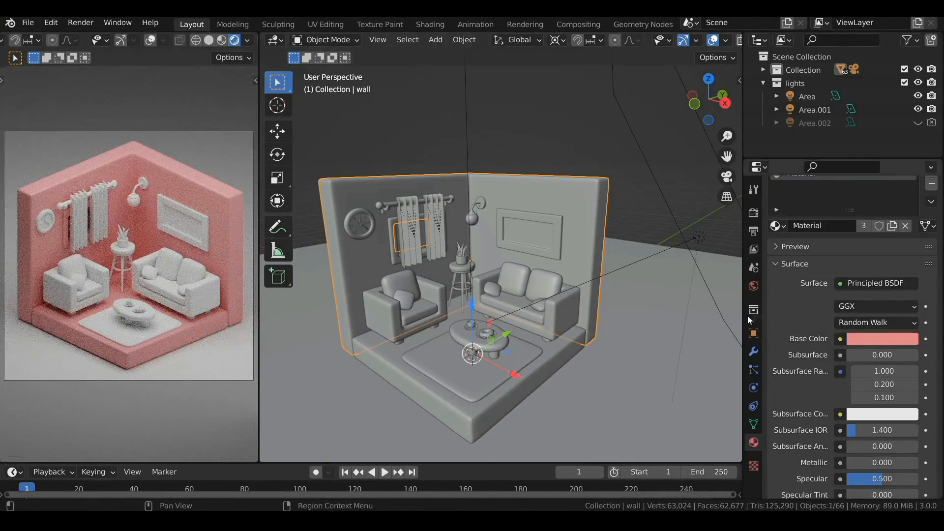
Step: Set the wall material's roughness to 1.000
scroll(793, 367, "down", 2)
left_click(844, 454)
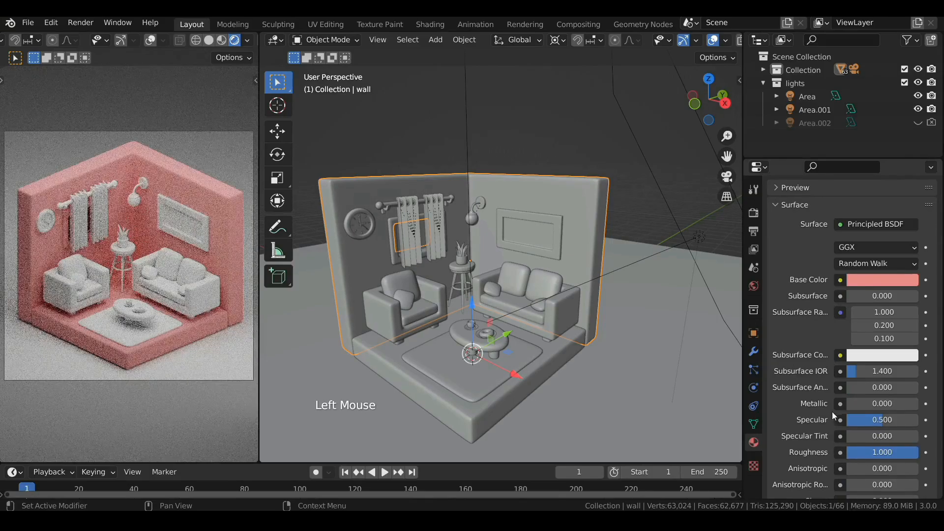
scroll(804, 409, "up", 4)
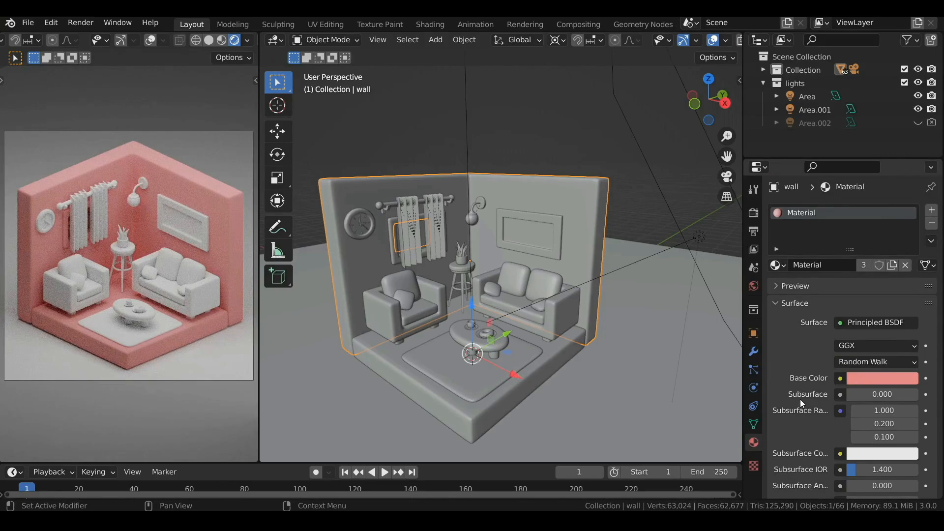
Step: Select the floor and make its shared material a separate single-user copy
left_click(390, 365)
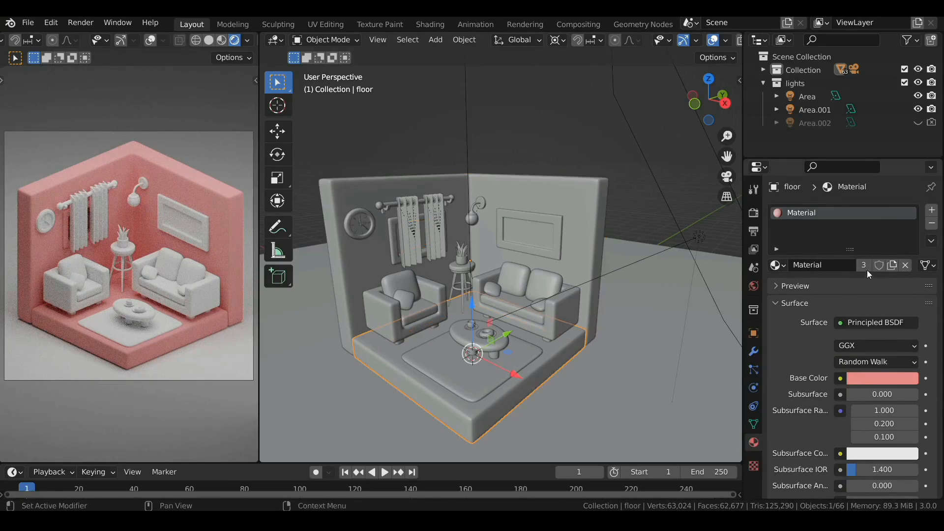
left_click(380, 249)
left_click(373, 256)
left_click(393, 368)
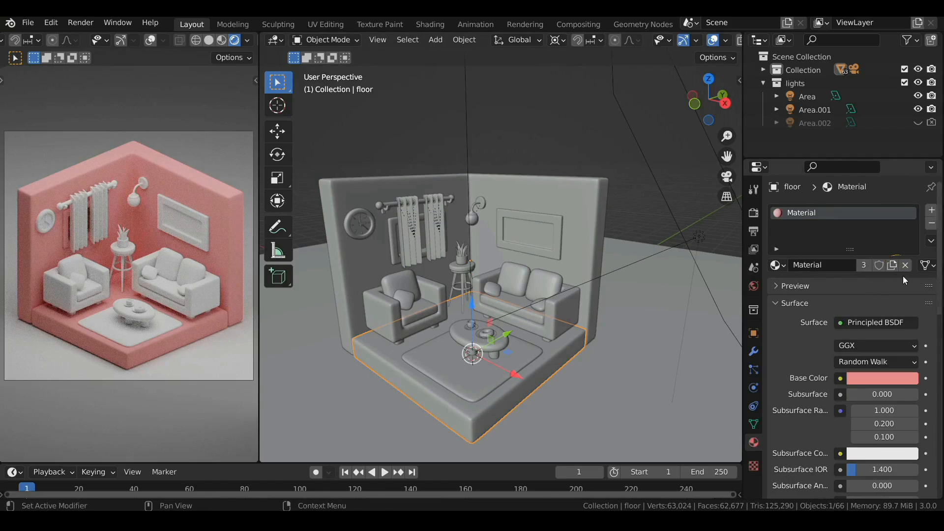
left_click(894, 266)
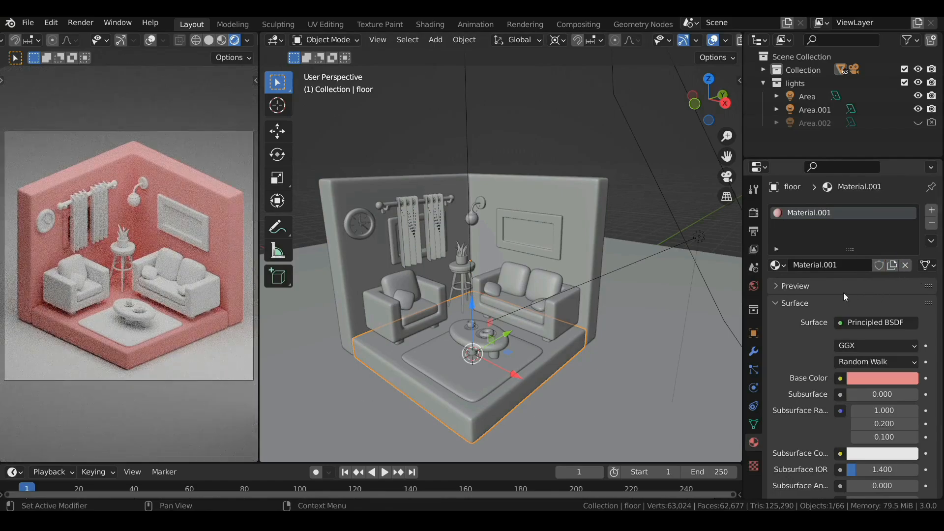
Step: Set the floor material's base color to the muted green hex 9DB189
left_click(864, 380)
left_click(839, 233)
left_click(855, 320)
type("9db18")
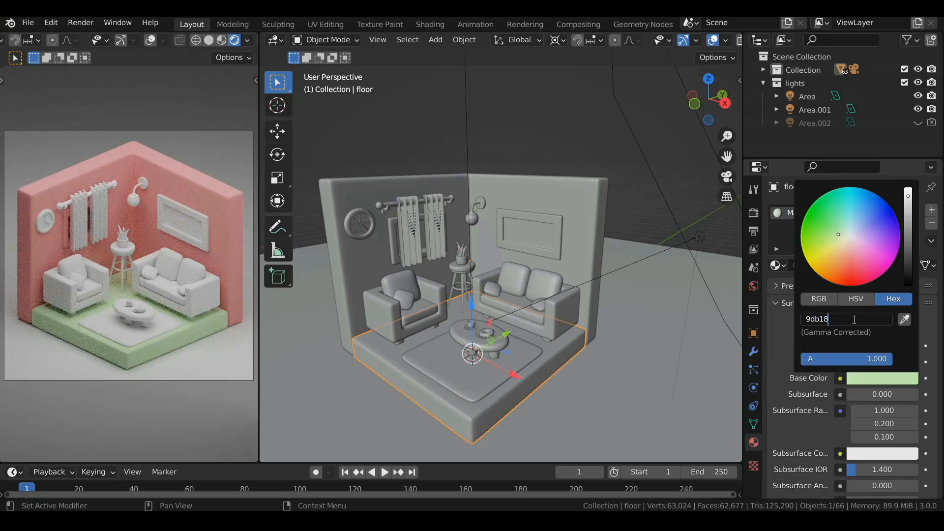
type("c")
key("Return")
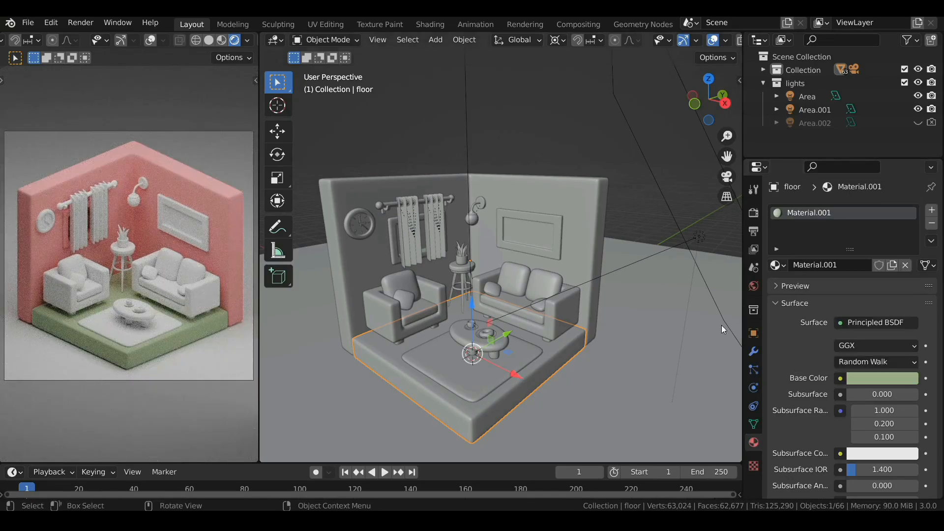
Step: Make the window's shared material a separate single-user copy and set its base color to hex FFFFFF
left_click(397, 239)
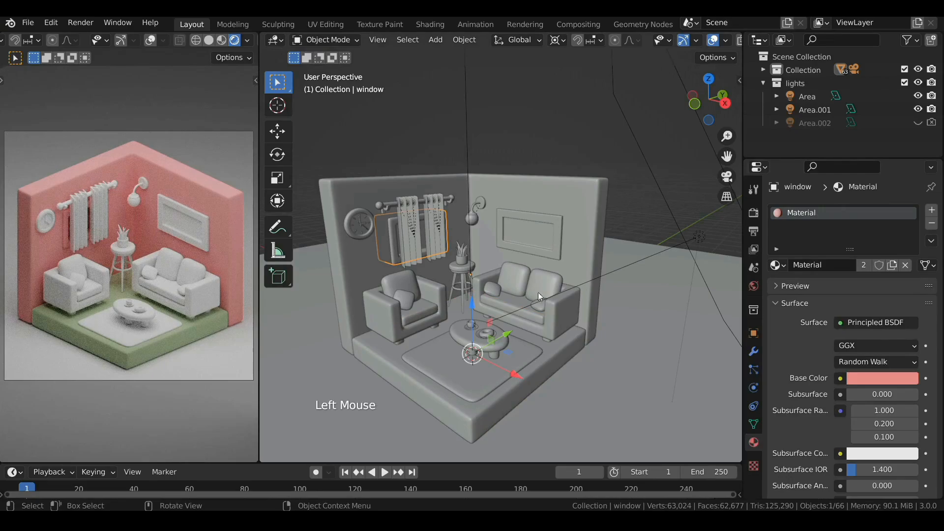
left_click(893, 266)
left_click(866, 378)
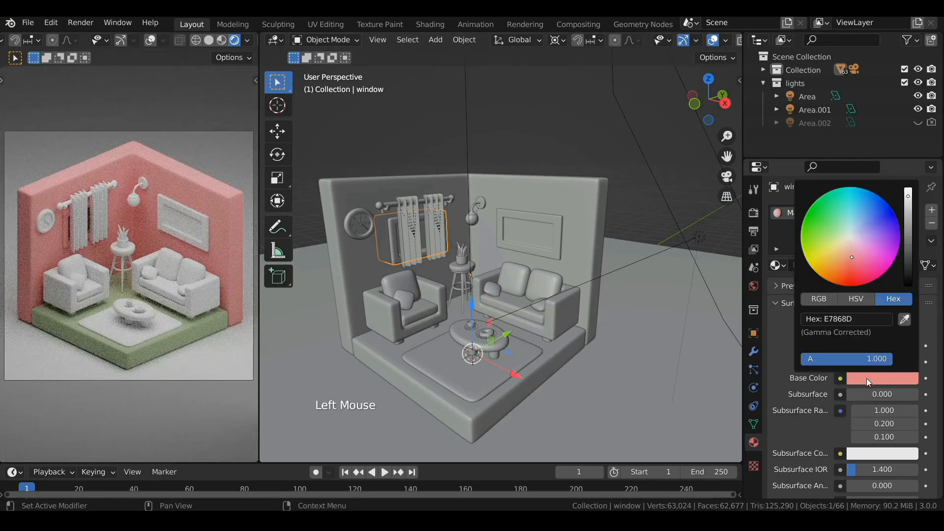
left_click(850, 319)
type("ffffff")
key("Return")
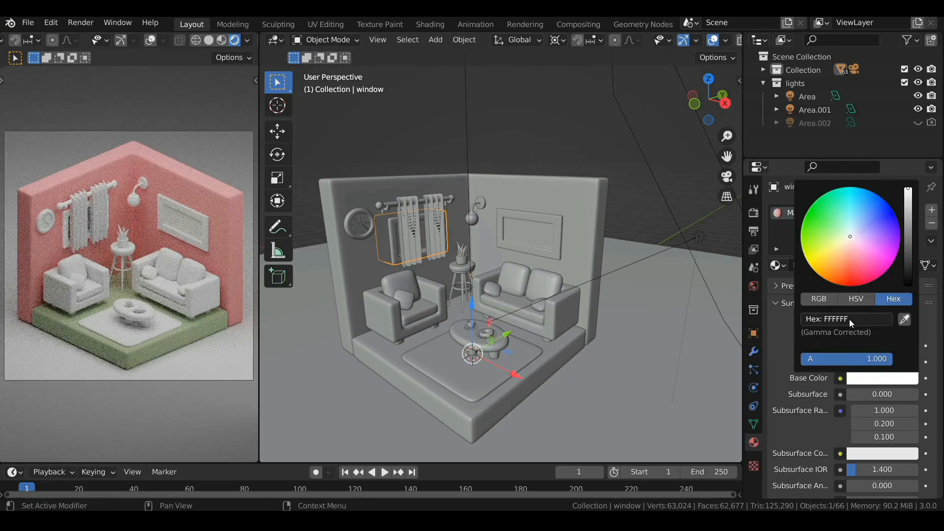
scroll(804, 353, "down", 4)
scroll(806, 352, "up", 4)
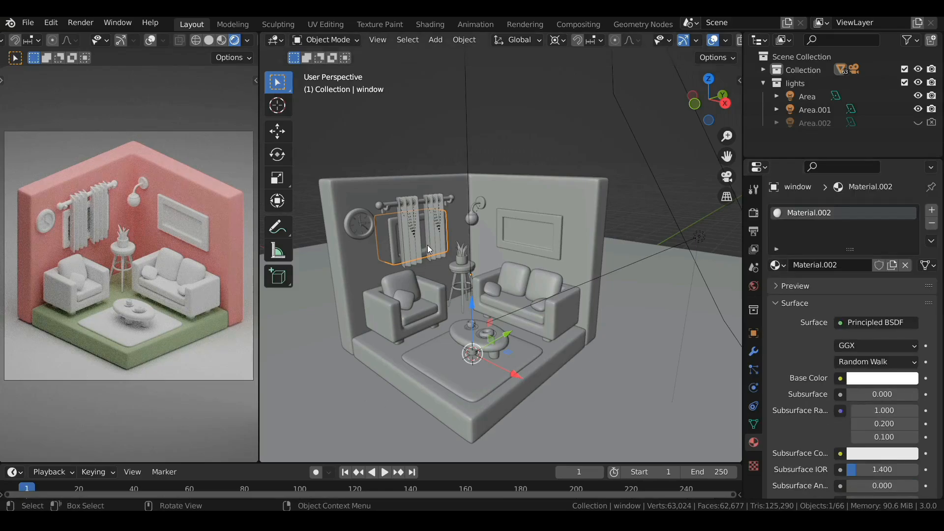
Step: Isolate the window, add a second material slot and assign it to the glass pane face, then return to the full scene in Object Mode
key("KP_Divide")
key("Tab")
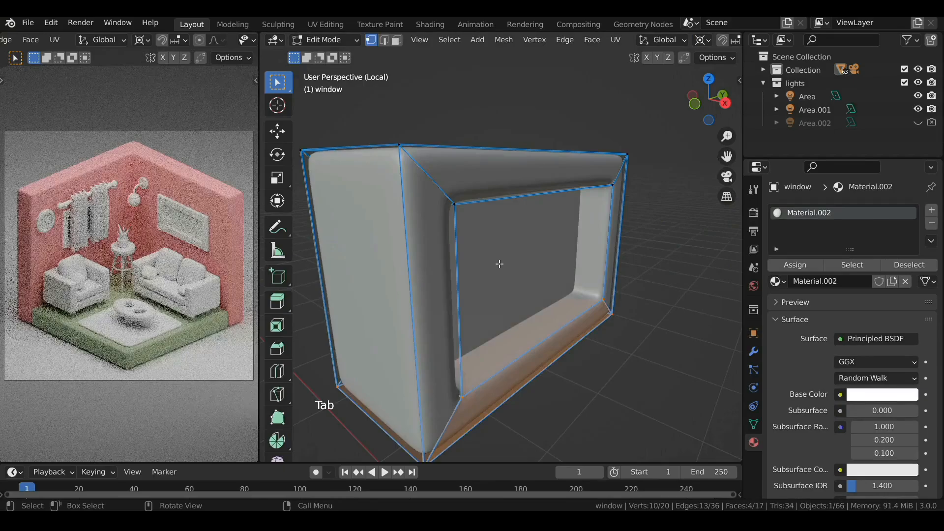
middle_click_drag(500, 263, 452, 266)
key("3")
left_click(479, 264)
scroll(509, 265, "down", 3)
middle_click_drag(513, 265, 528, 247)
left_click(932, 210)
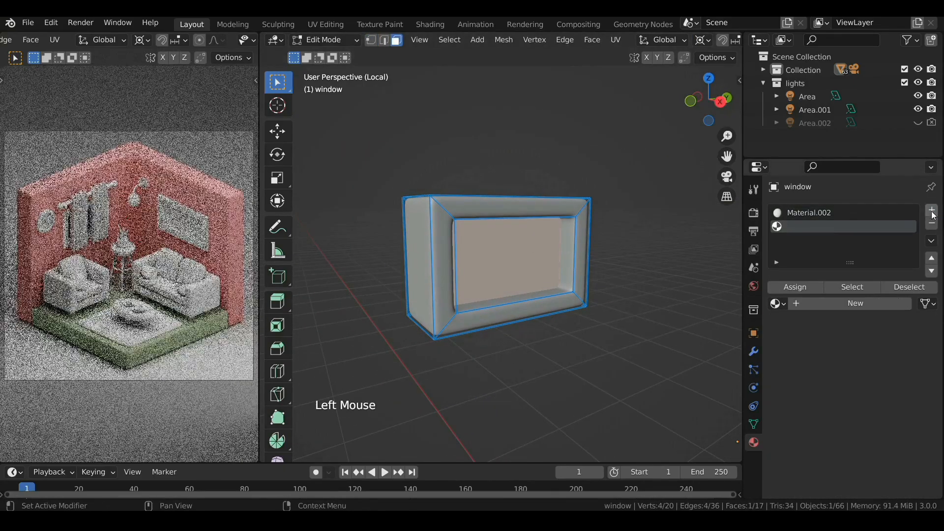
left_click(796, 289)
key("KP_Divide")
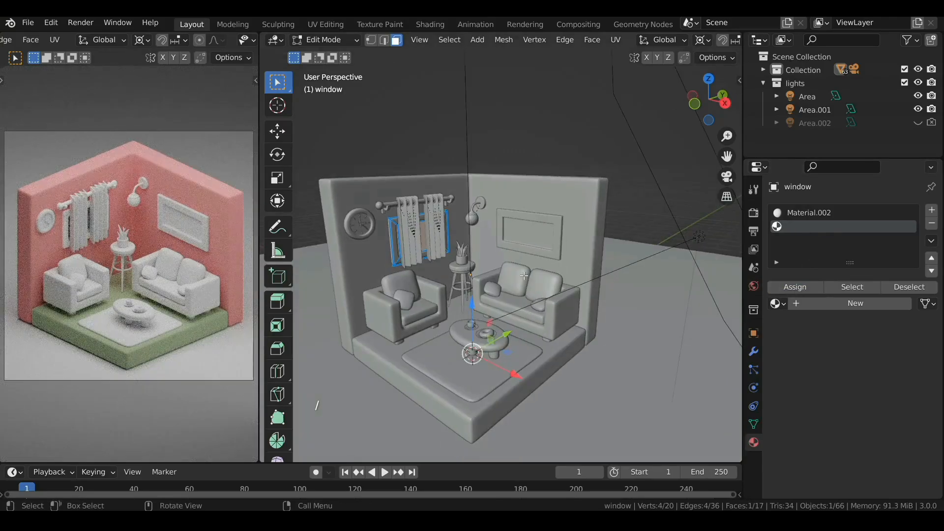
key("Tab")
Step: Create a new material in the window's second slot and set its surface shader to Emission
left_click(840, 289)
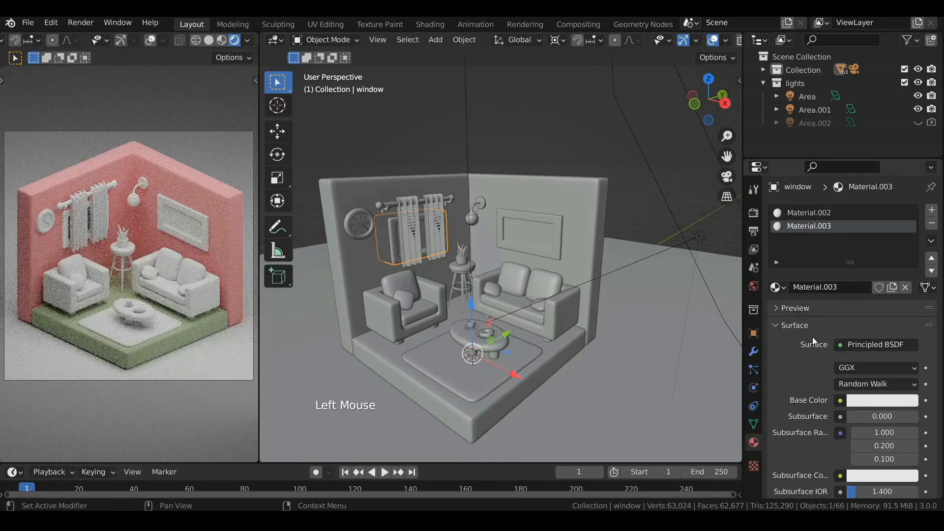
left_click(869, 347)
left_click(774, 92)
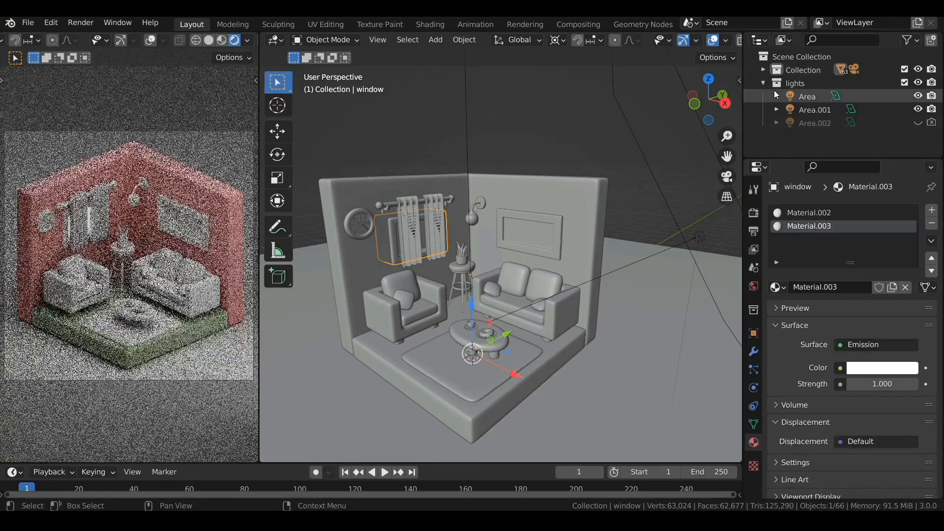
Step: Set the window pane's emission strength to 1.600 and its color to a pale warm yellow
left_click_drag(851, 381, 866, 384)
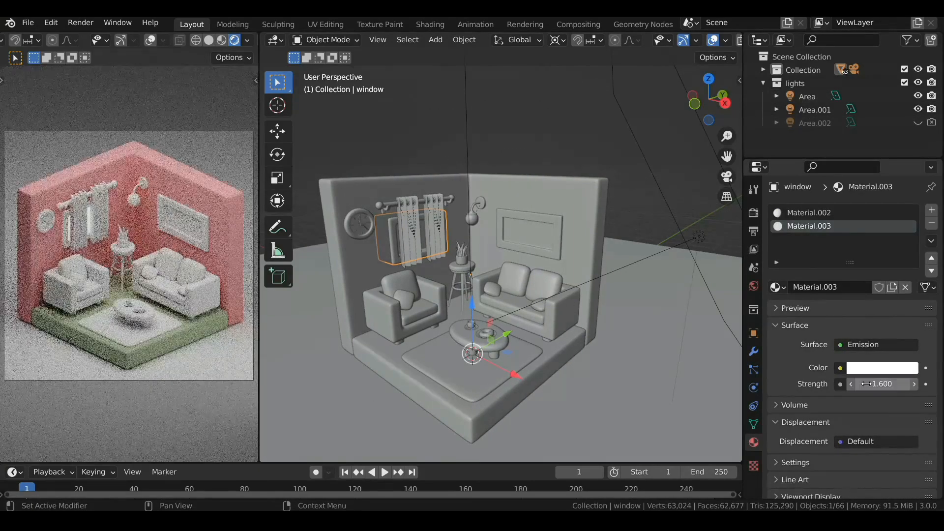
left_click(869, 370)
left_click(845, 233)
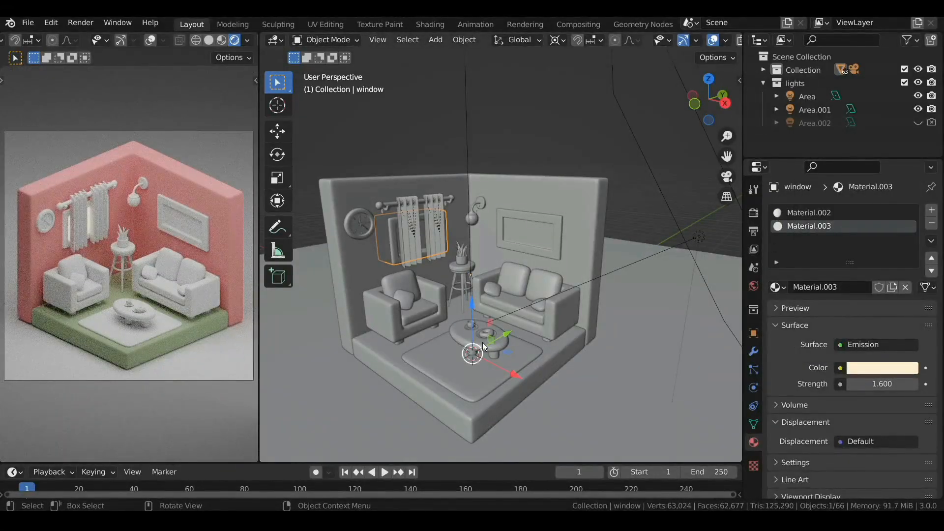
Step: Give the curtain a new material with a Translucent BSDF surface and a pale green color
left_click(411, 241)
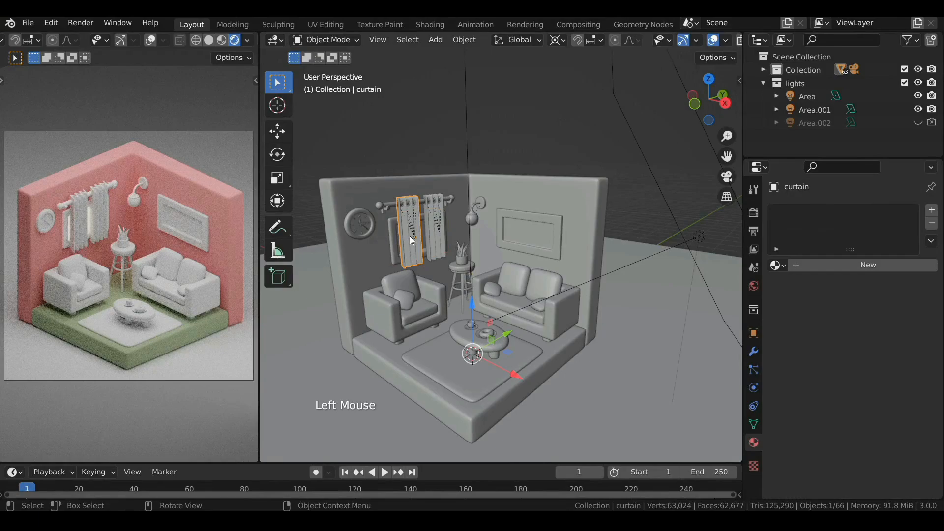
left_click(832, 269)
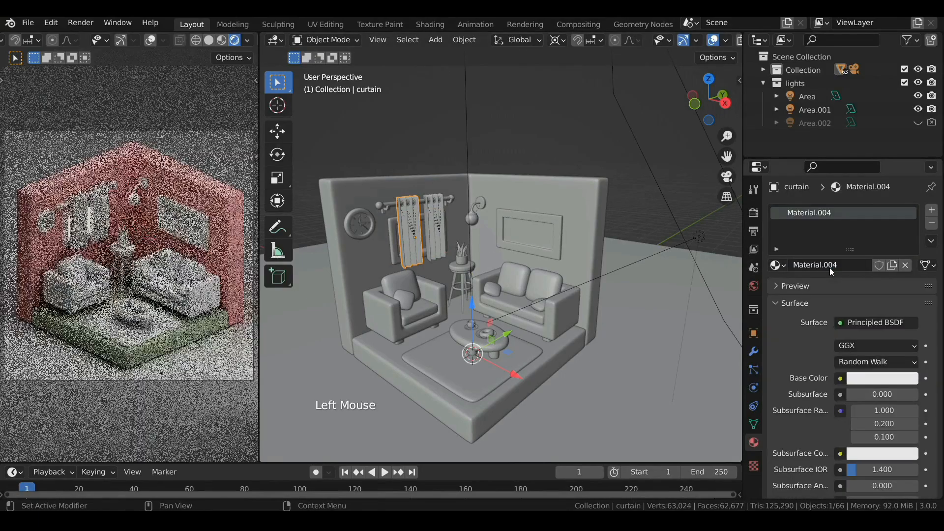
left_click(870, 323)
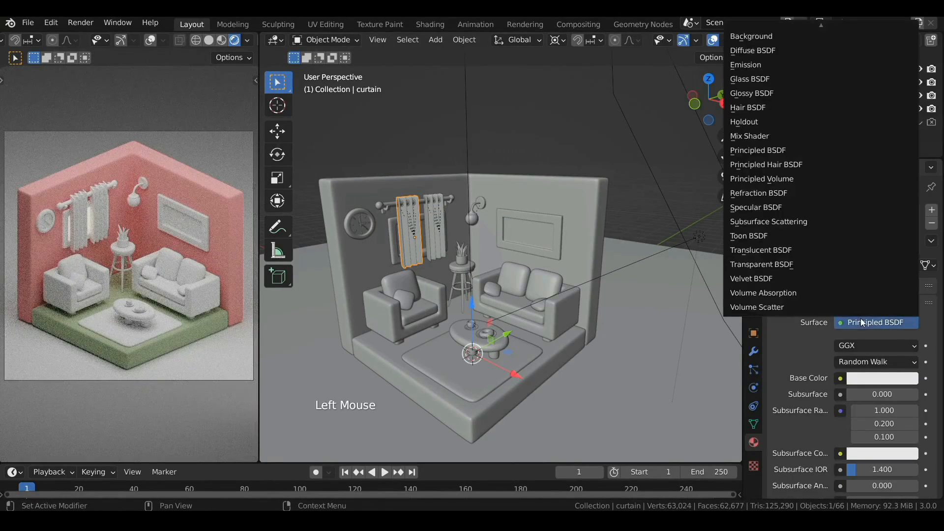
left_click(765, 252)
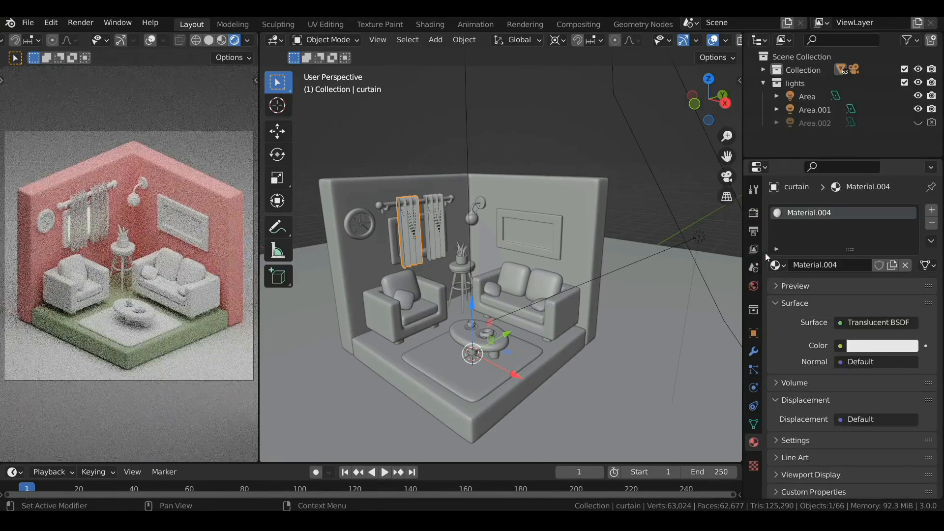
left_click(881, 346)
left_click(844, 288)
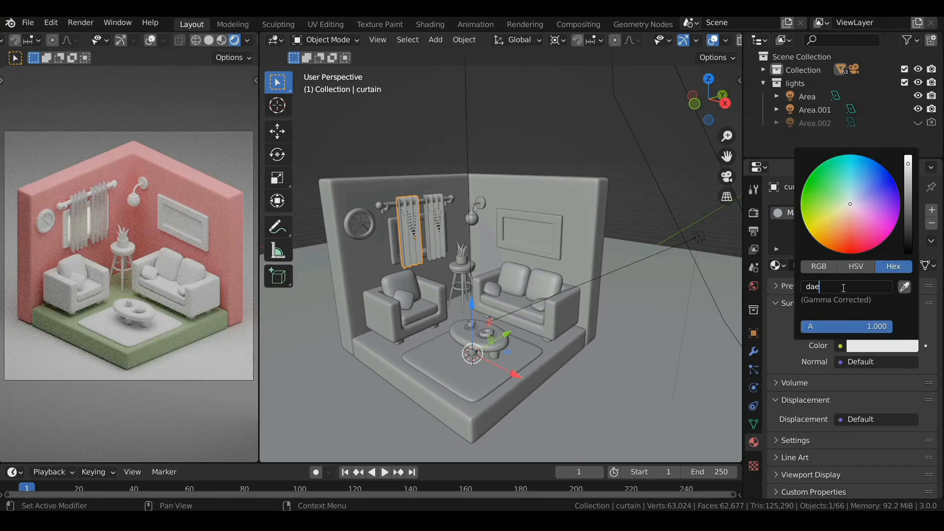
type("dae7c")
key("Return")
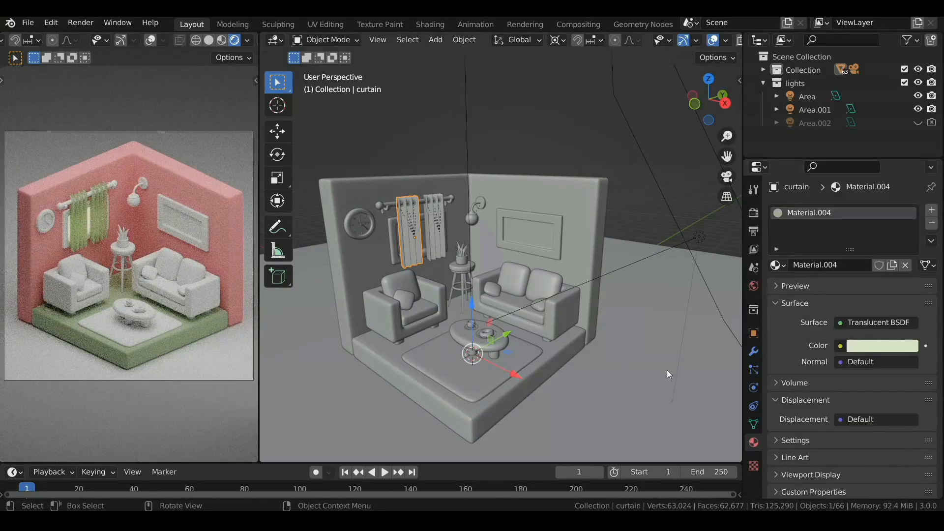
Step: Give the wall lamp a new material with base color hex DBC36B
left_click(479, 207)
left_click(842, 265)
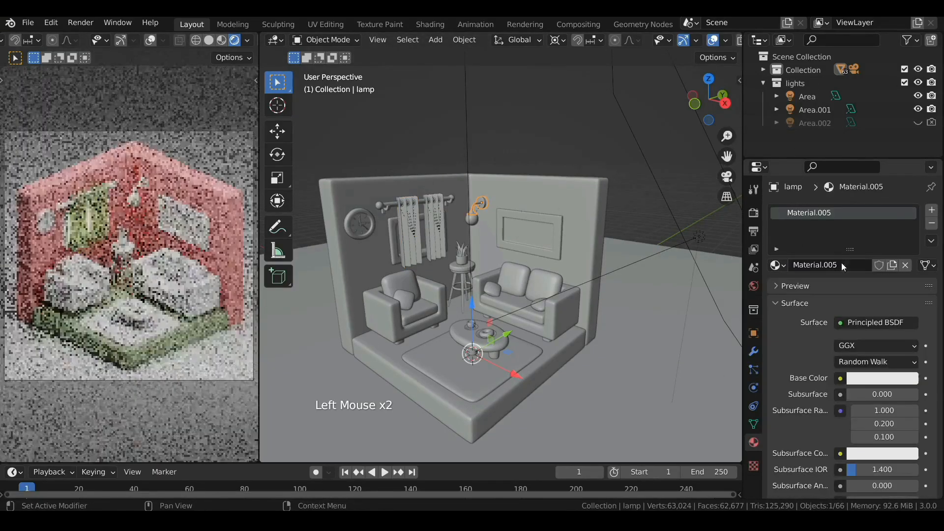
left_click(883, 379)
left_click(851, 319)
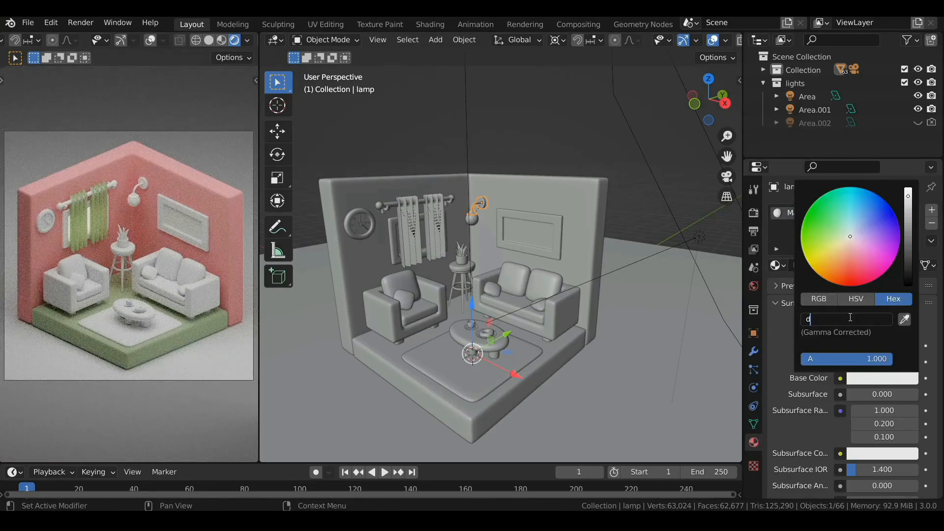
type("dbc36b")
key("Return")
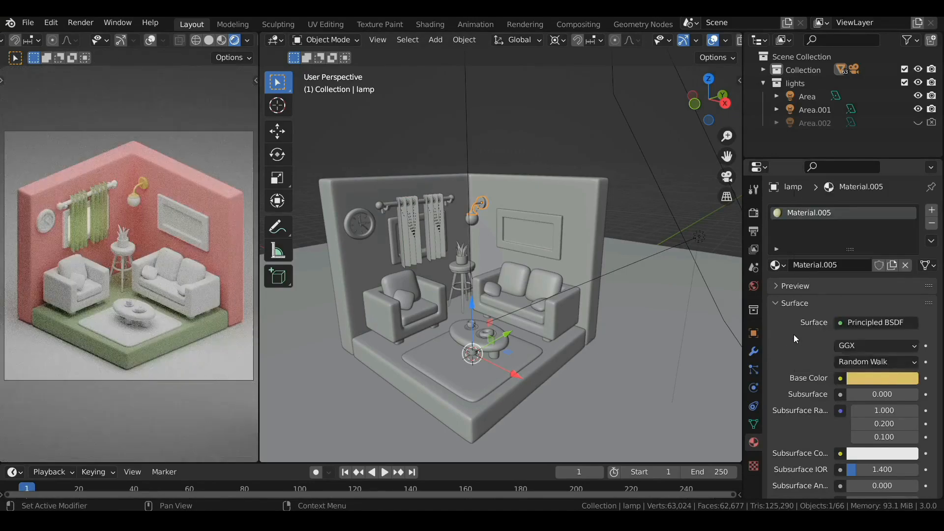
Step: Set the lamp material's metallic value to 1.000 and its roughness to 0.235
scroll(795, 334, "down", 7)
left_click_drag(856, 365, 914, 365)
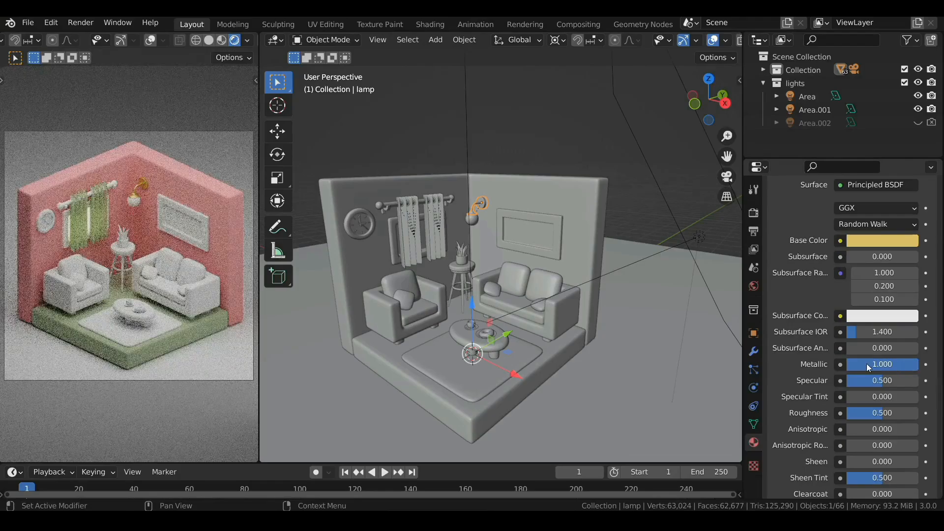
left_click_drag(883, 413, 859, 413)
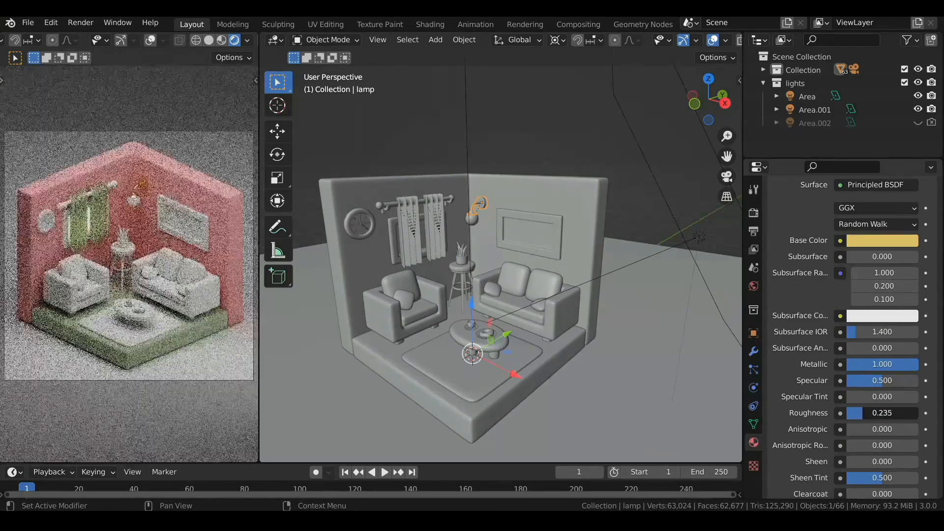
scroll(804, 379, "up", 3)
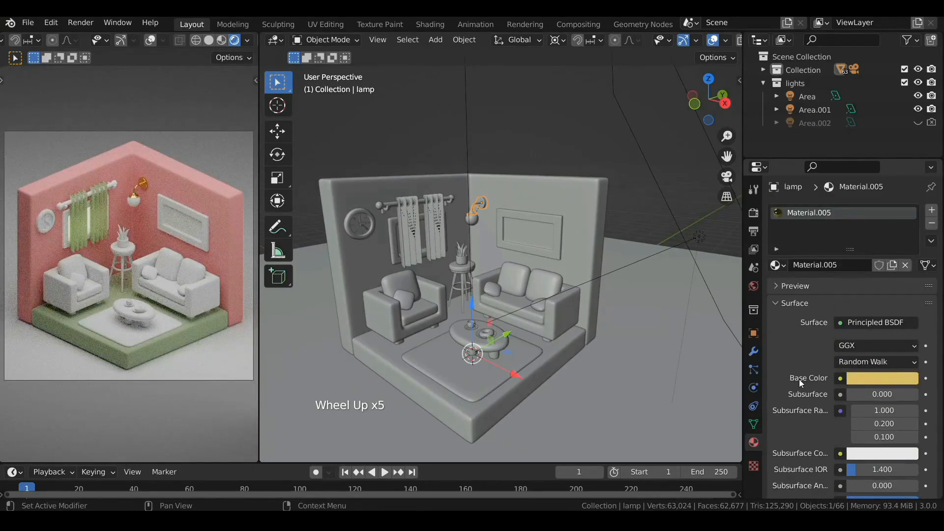
Step: Assign the wall's existing pink material, named Material, to the armchair
left_click(383, 321)
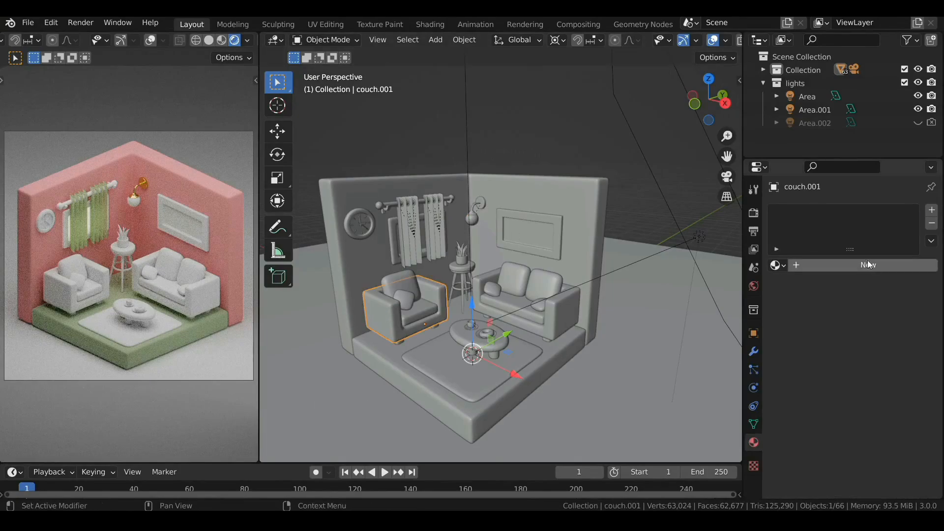
left_click(778, 265)
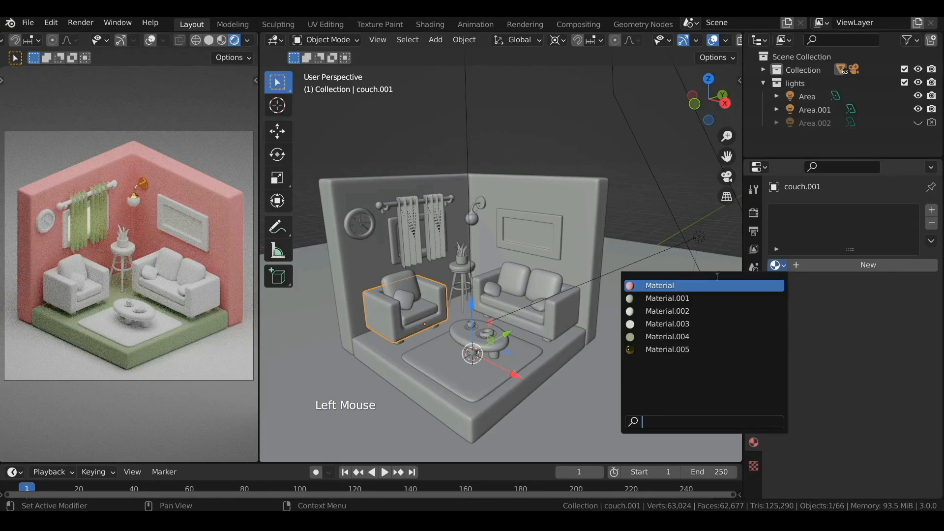
left_click(677, 285)
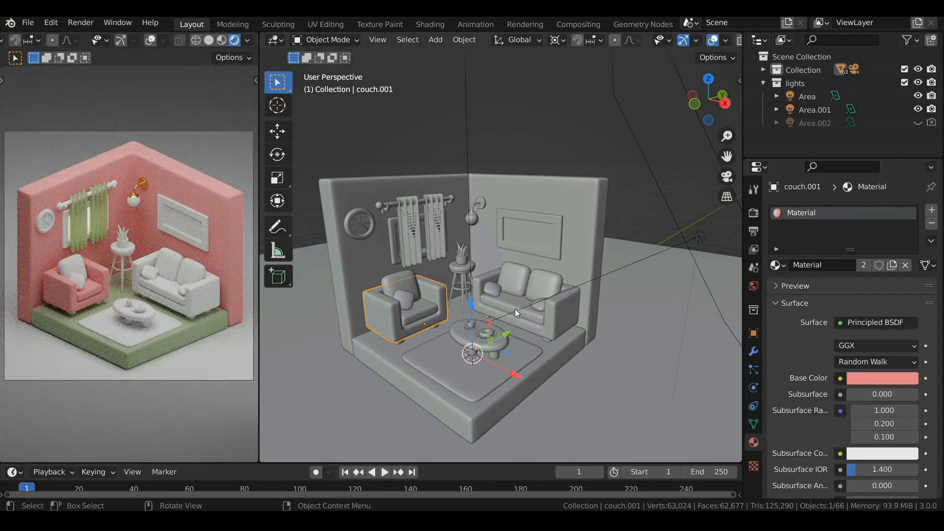
Step: Link the wall's material to the rug, the sofa, its two back cushions and the armchair's back cushion
left_click(447, 355)
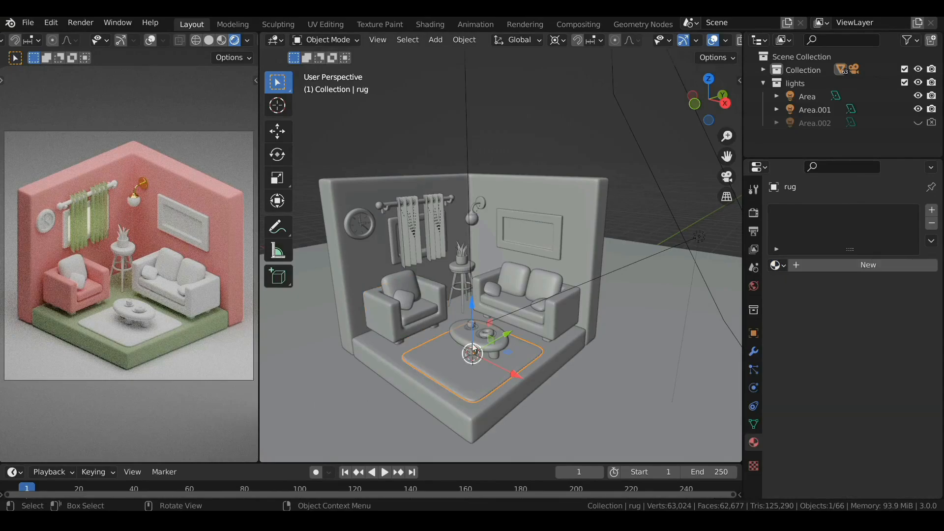
left_click(539, 282, "shift")
left_click(516, 275, "shift")
left_click(405, 280, "shift")
scroll(530, 328, "up", 2)
left_click(591, 342, "shift")
scroll(565, 354, "down", 1)
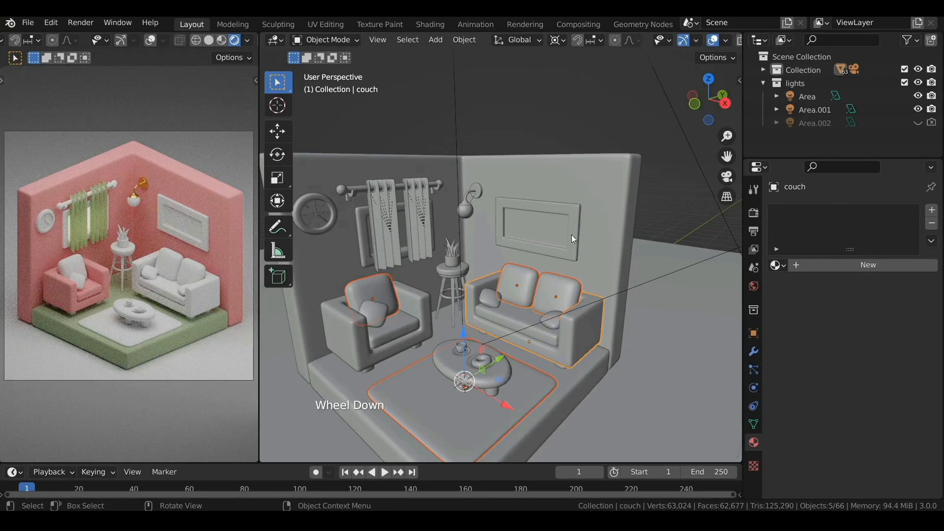
left_click(599, 211, "shift")
scroll(599, 217, "down", 2)
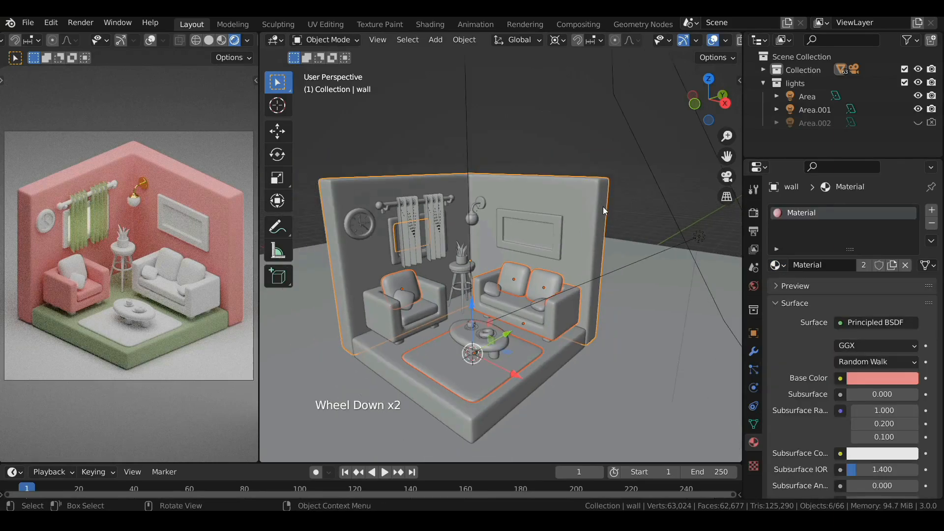
key("ctrl+l")
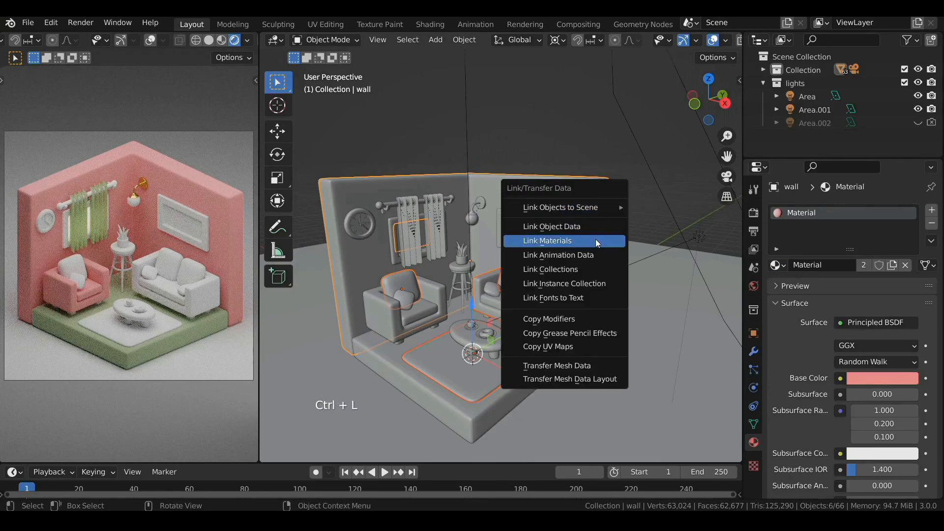
left_click(577, 239)
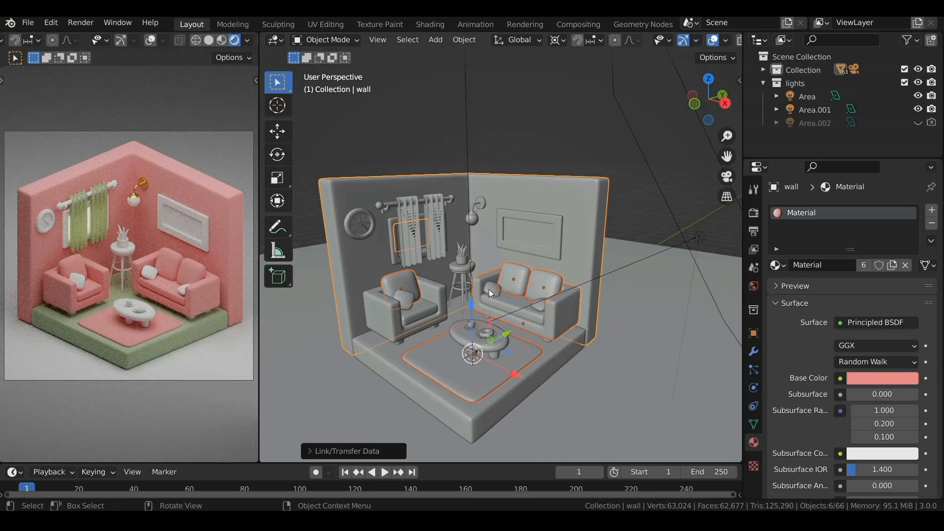
Step: Give the coffee table a new material with base color hex E8C697
left_click(459, 333)
left_click(813, 267)
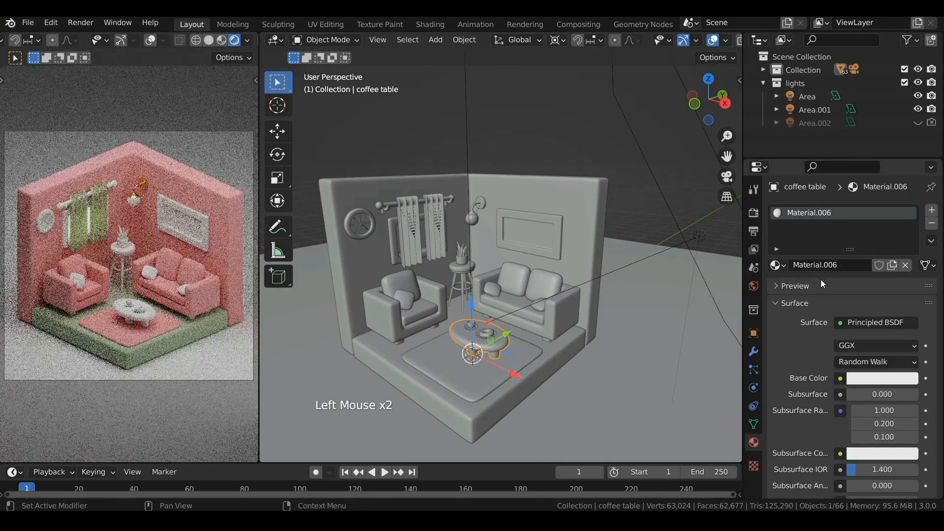
scroll(836, 393, "down", 5)
scroll(836, 383, "up", 3)
left_click(868, 337)
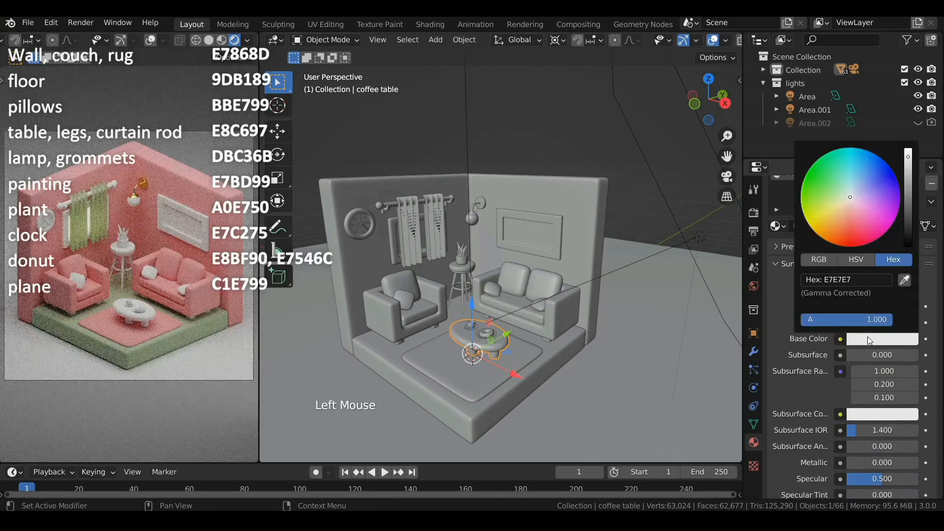
left_click(852, 279)
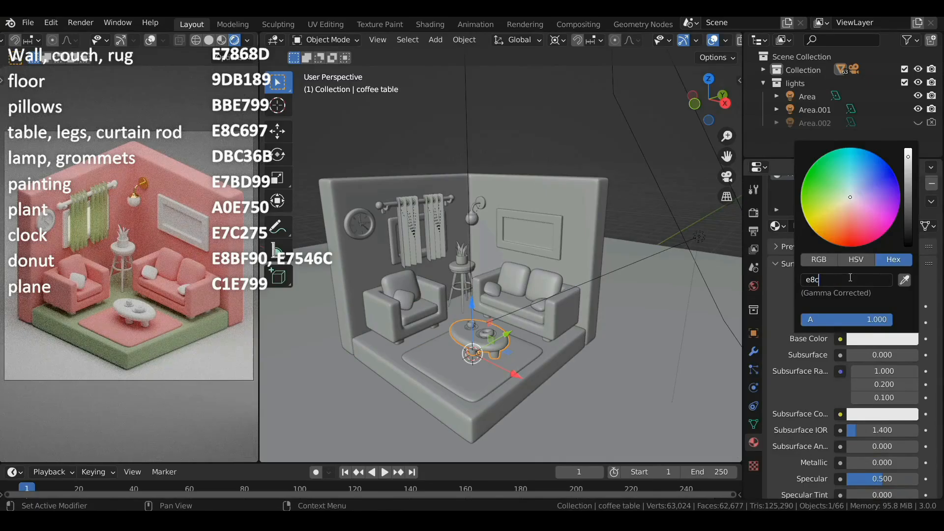
key("Return")
Step: Link the coffee table's material to the stool, the armchair and sofa legs, and the curtain rod
scroll(441, 309, "up", 3)
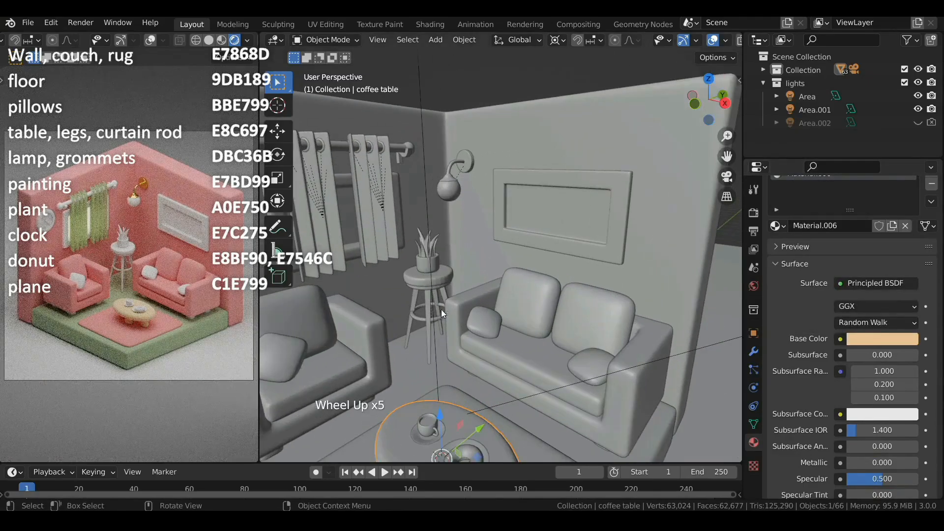
left_click(420, 280)
middle_click_drag(420, 280, 550, 284, "shift")
scroll(541, 283, "up", 1)
left_click(474, 270, "shift")
left_click(474, 284, "shift")
left_click(478, 286, "shift")
left_click(485, 291, "shift")
left_click(489, 286, "shift")
left_click(455, 280, "shift")
scroll(455, 280, "down", 4)
middle_click_drag(433, 339, 396, 340)
middle_click_drag(396, 339, 463, 322, "shift")
left_click(410, 329, "shift")
left_click(709, 321, "shift")
scroll(543, 298, "down", 3)
middle_click_drag(472, 173, 465, 200)
middle_click_drag(465, 200, 451, 227, "shift")
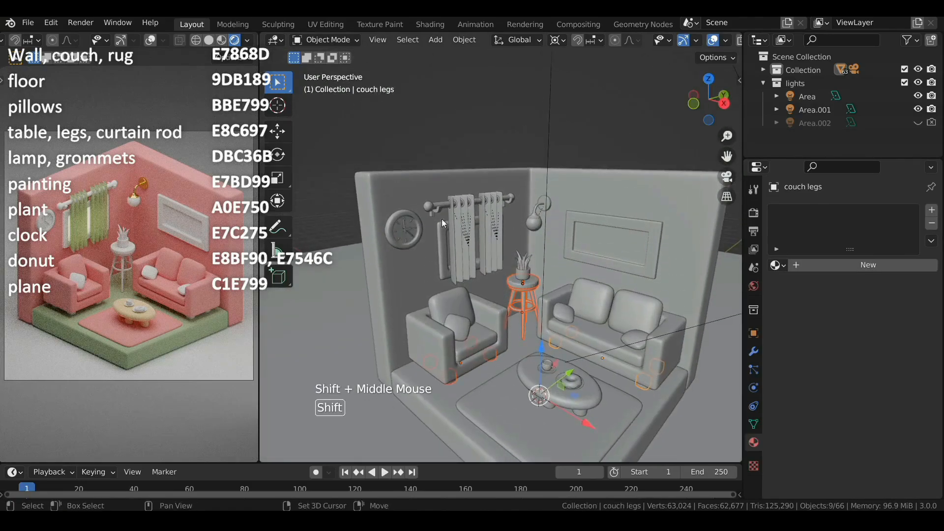
left_click(428, 208, "shift")
left_click(529, 379, "shift")
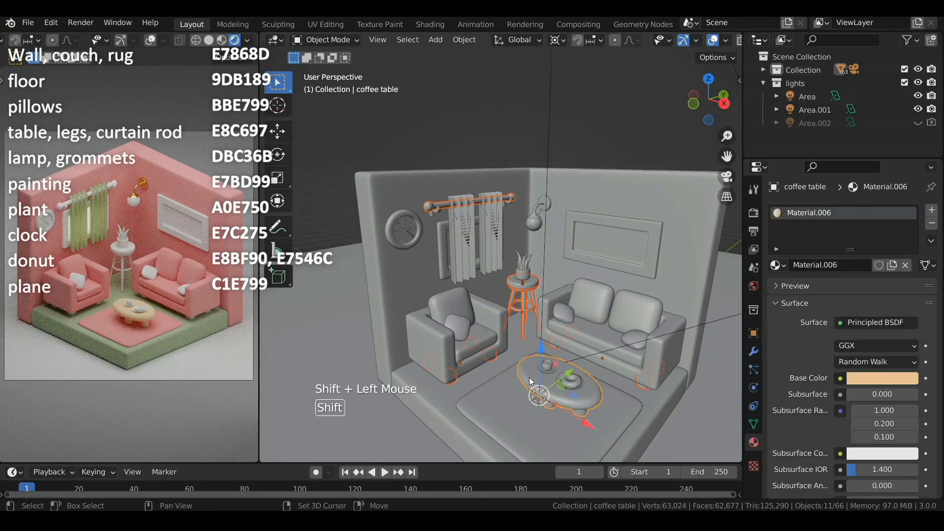
key("ctrl+l")
left_click(502, 362)
scroll(502, 362, "down", 2)
middle_click_drag(502, 362, 502, 352, "shift")
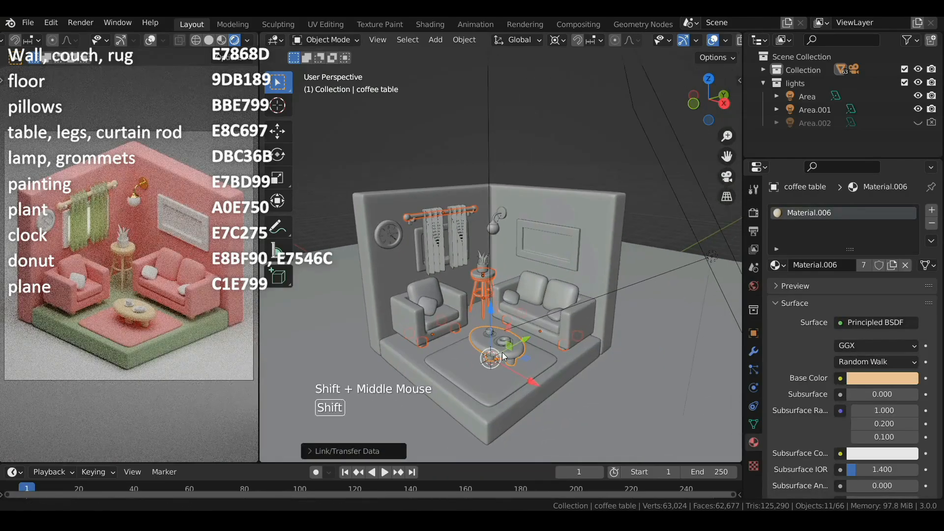
Step: Give the curtain rod's holder a new material with a golden-tan base color and adjusted roughness
scroll(506, 333, "up", 4)
left_click(470, 366)
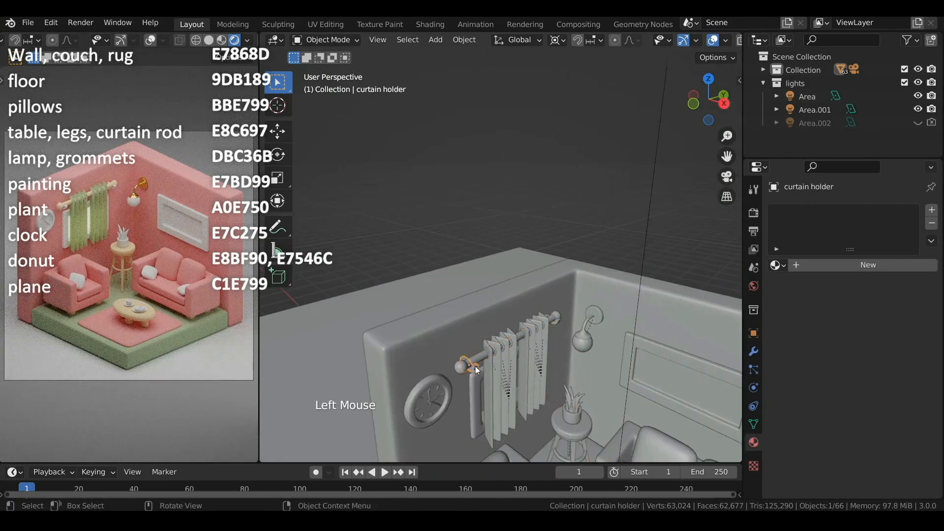
left_click(850, 259)
scroll(866, 376, "down", 5)
left_click_drag(887, 451, 858, 451)
scroll(811, 375, "up", 4)
left_click(874, 357)
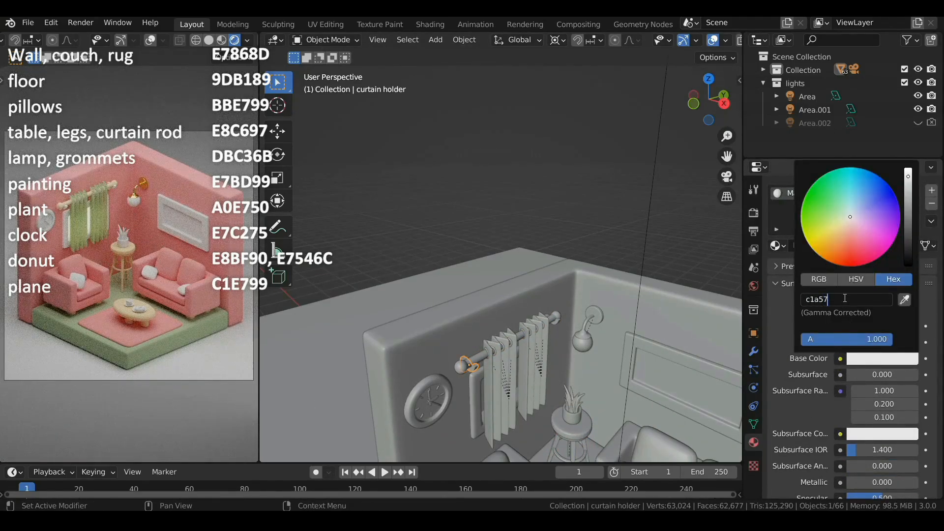
key("Return")
Step: Give the small pillow on the armchair a new material with base color hex BBE799
middle_click_drag(557, 317, 457, 360, "shift")
left_click(442, 359)
scroll(798, 355, "down", 2)
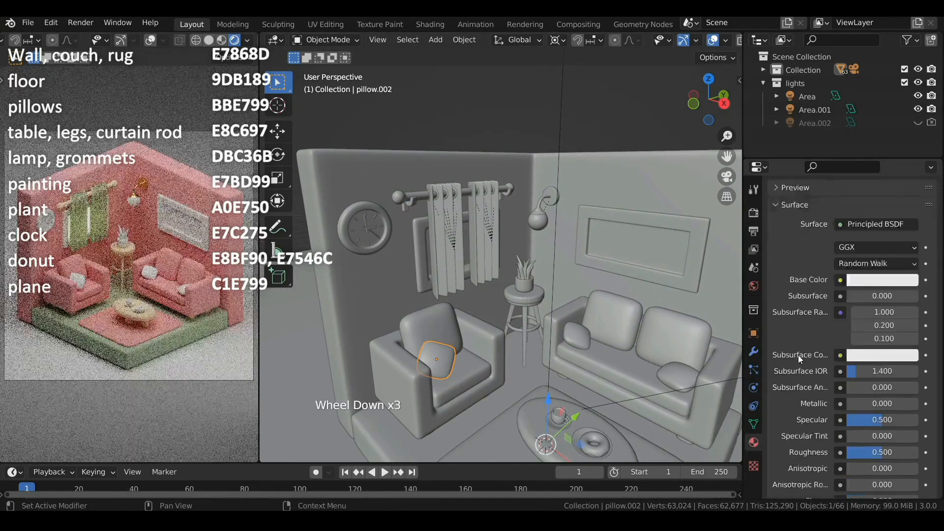
scroll(796, 373, "up", 2)
left_click(858, 359)
type("bbe799")
key("Return")
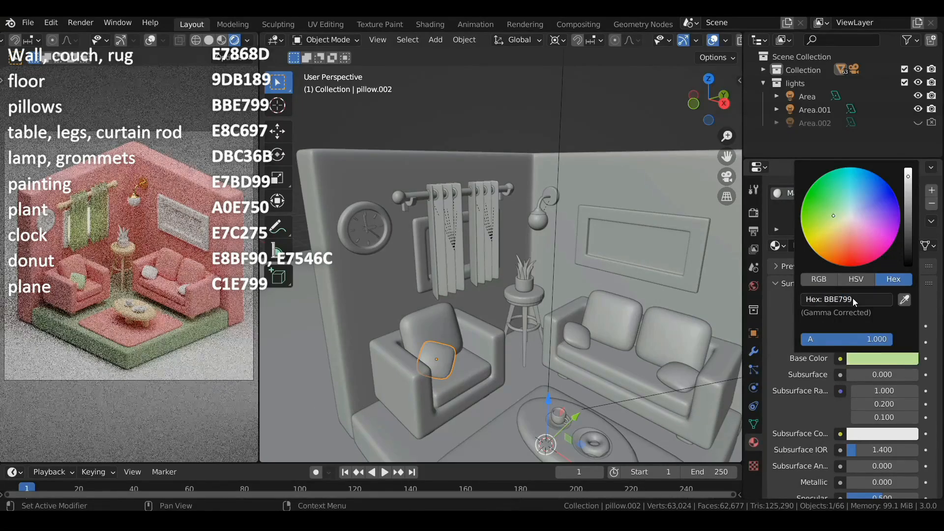
Step: Link the armchair pillow's material to the two small pillows on the sofa
left_click(578, 336, "shift")
left_click(681, 377, "shift")
key("ctrl+l")
left_click(445, 359)
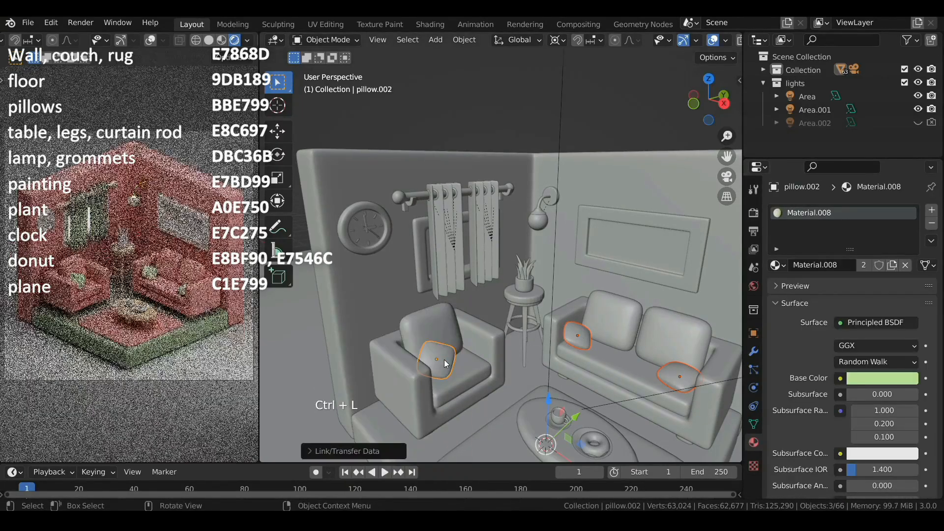
Step: Give the potted plant's leaves a new material with base color hex A0E750 and roughness 1.000
left_click(524, 274)
left_click(838, 268)
scroll(838, 295, "down", 3)
left_click(863, 320)
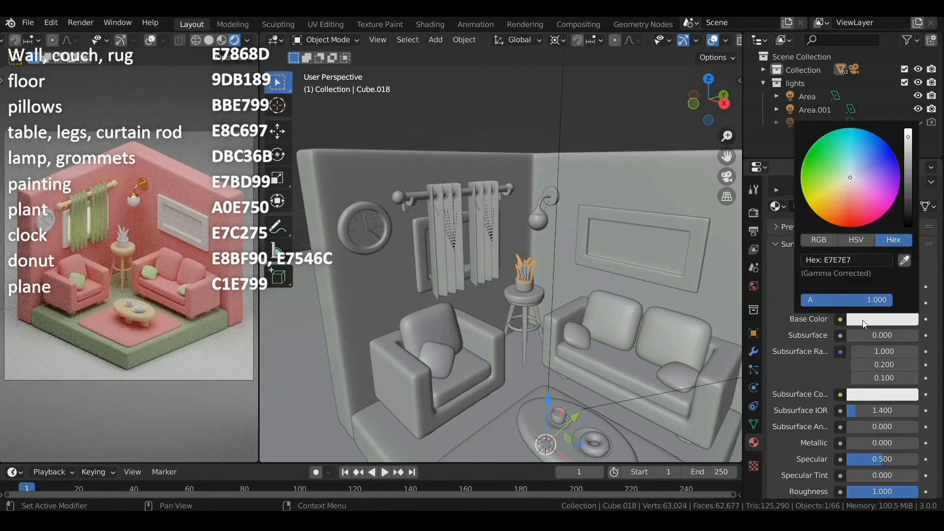
left_click(855, 260)
key("Return")
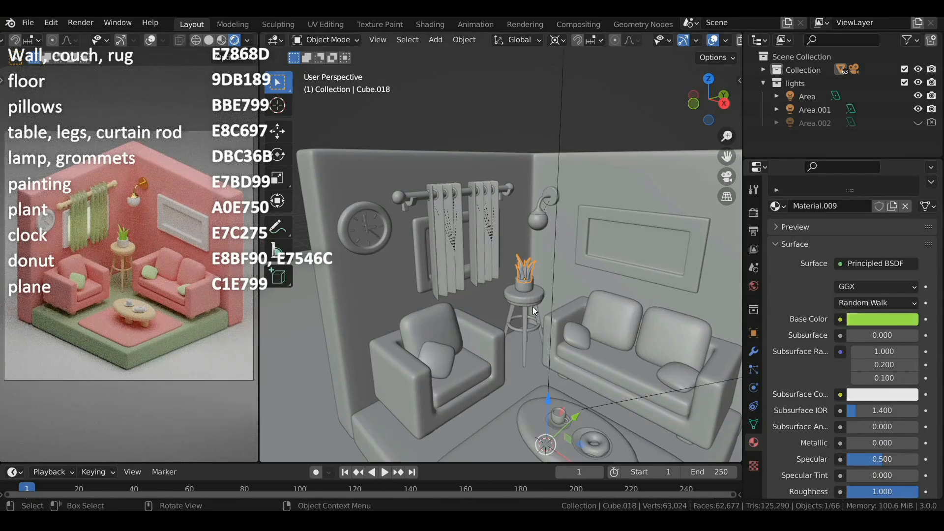
Step: Assign the existing white material, Material.002, to the picture frame on the wall
left_click(584, 234)
left_click(777, 266)
left_click(725, 311)
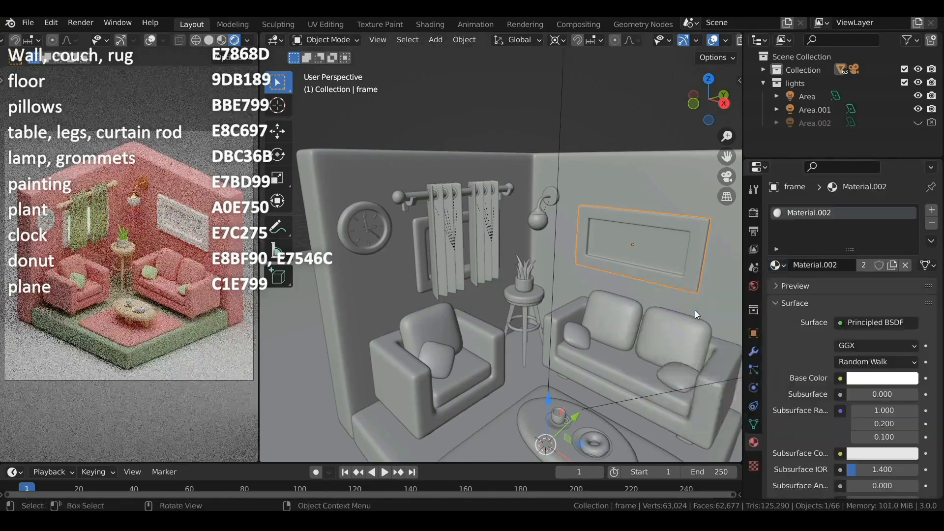
Step: Assign a second, new material with base color hex E7BD99 to the picture frame's inner face
key("Tab")
left_click(635, 249)
left_click(932, 210)
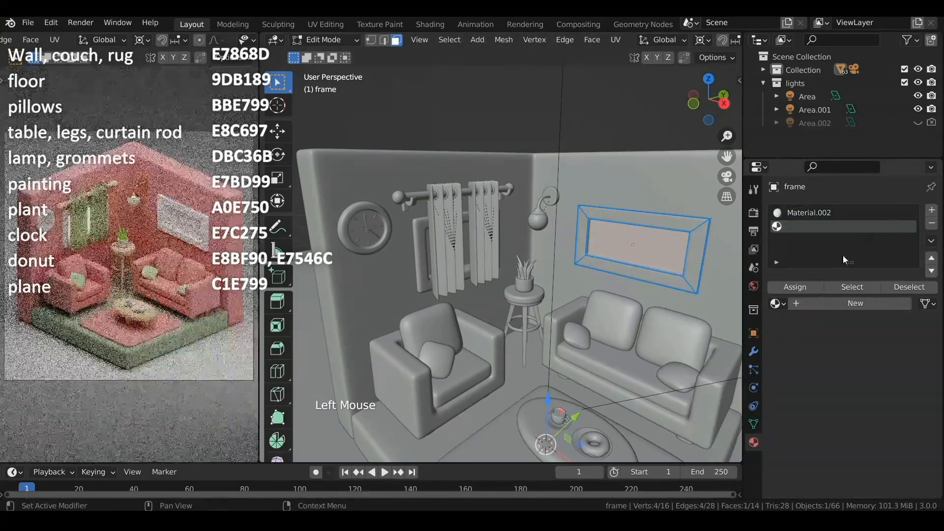
key("Tab")
left_click(836, 286)
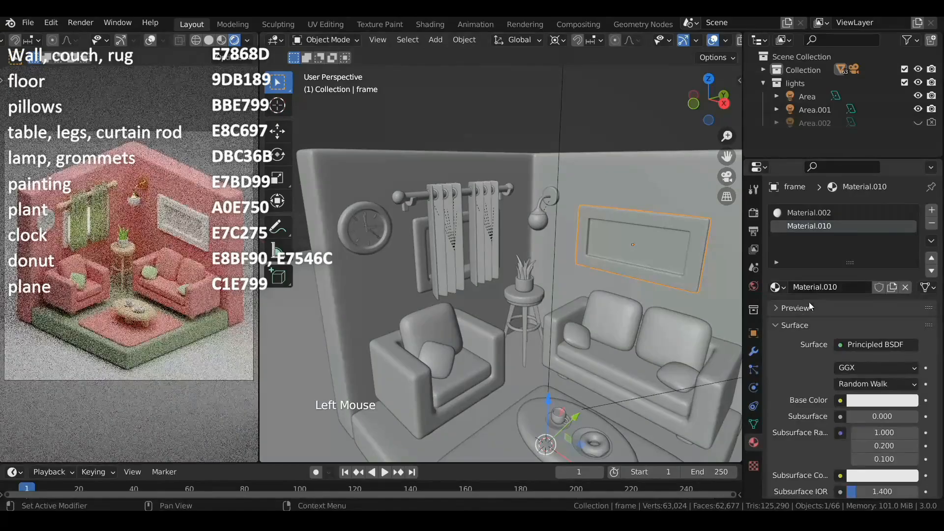
scroll(836, 344, "down", 6)
left_click(865, 361)
left_click(843, 302)
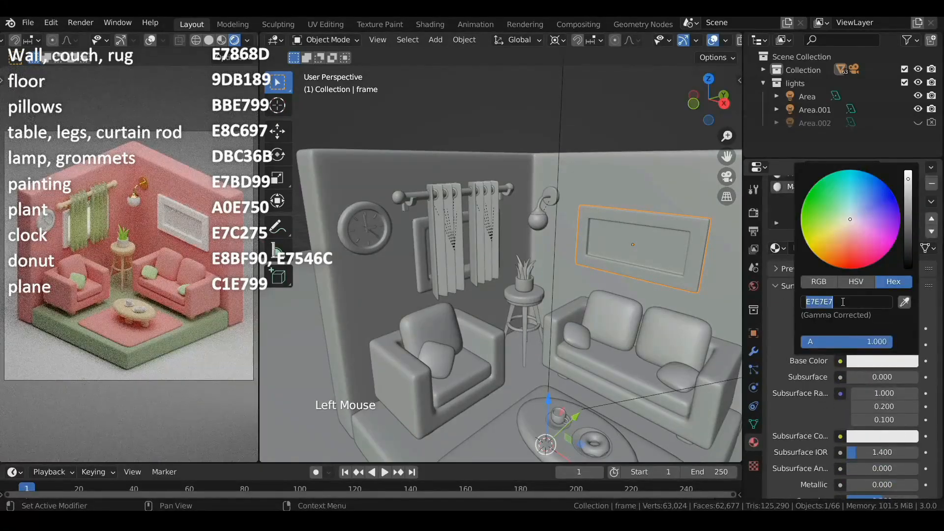
type("e7bd99")
key("Return")
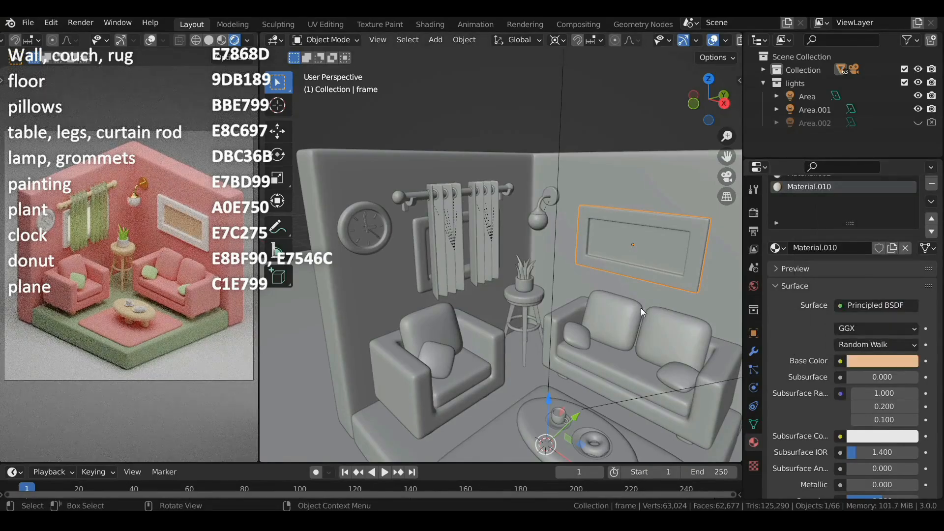
Step: Give the wall clock a new material with base color hex E7C275
left_click(388, 219)
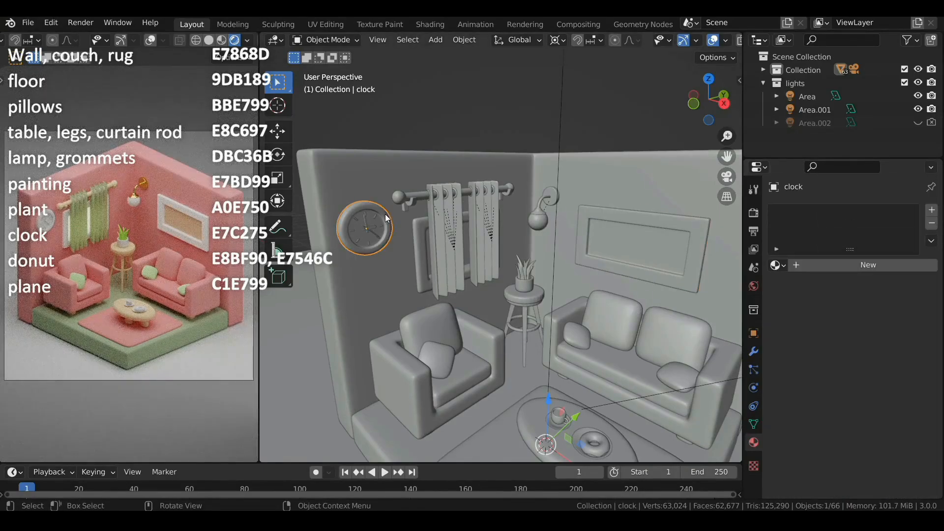
left_click(868, 265)
scroll(858, 383, "down", 3)
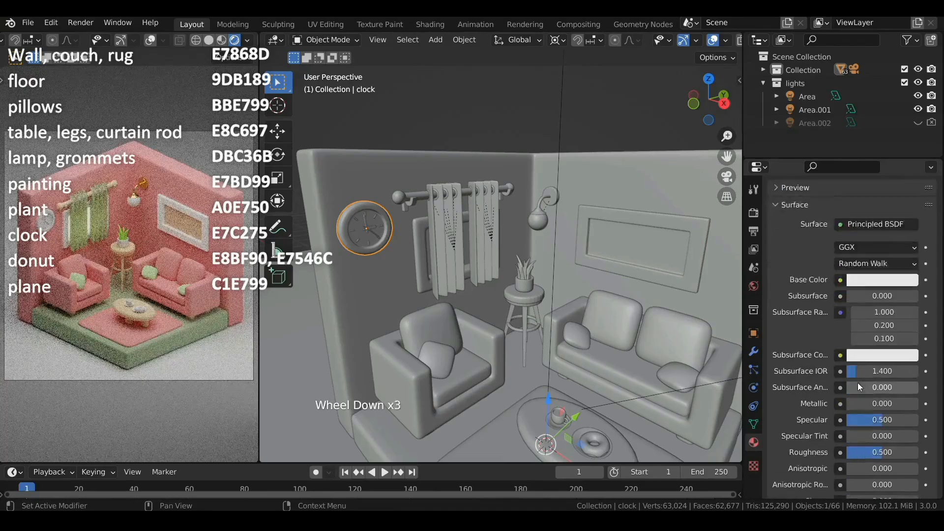
scroll(878, 344, "up", 4)
left_click(879, 341)
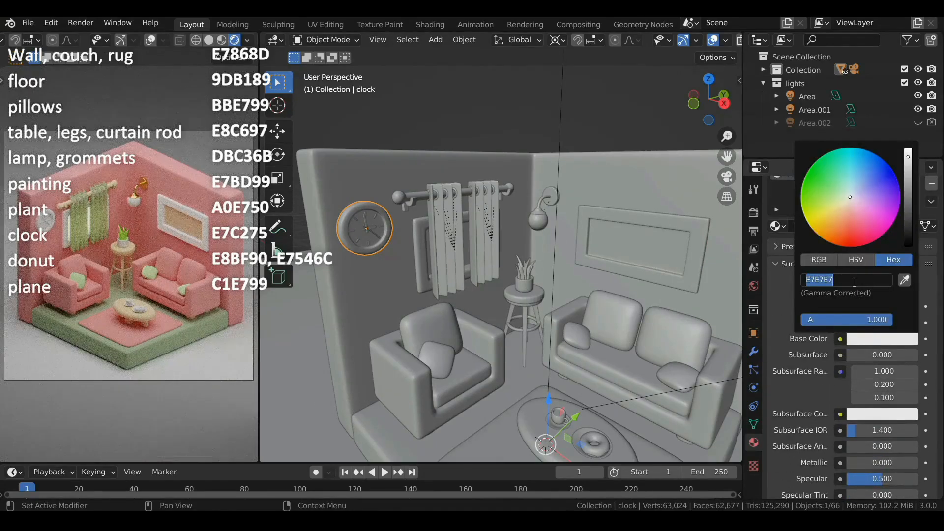
key("Return")
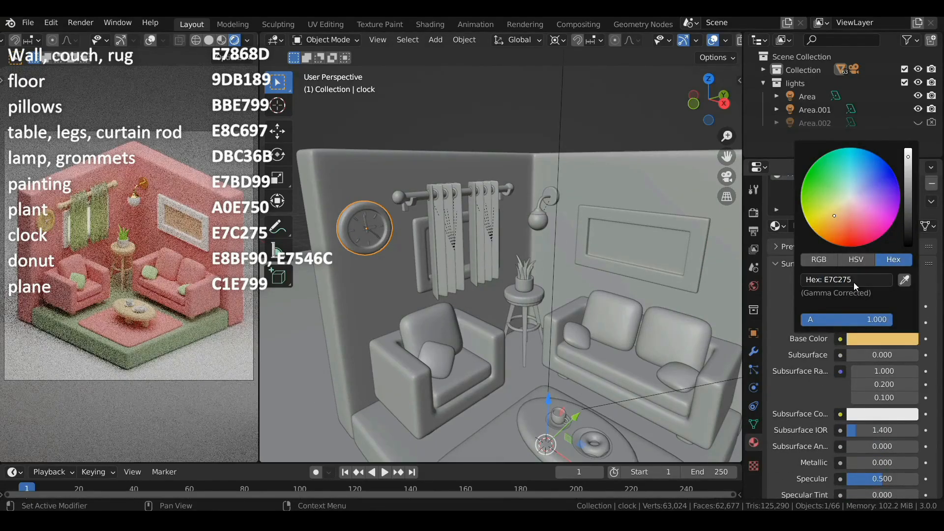
Step: Assign the existing white Material.002 to the clock's front face through a second material slot
key("Tab")
left_click(365, 230)
scroll(846, 245, "up", 2)
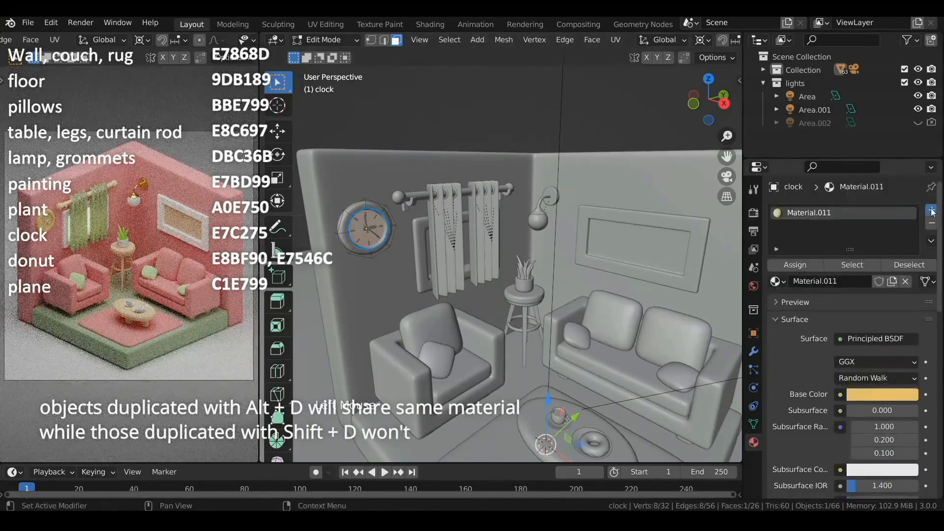
left_click(932, 210)
left_click(777, 304)
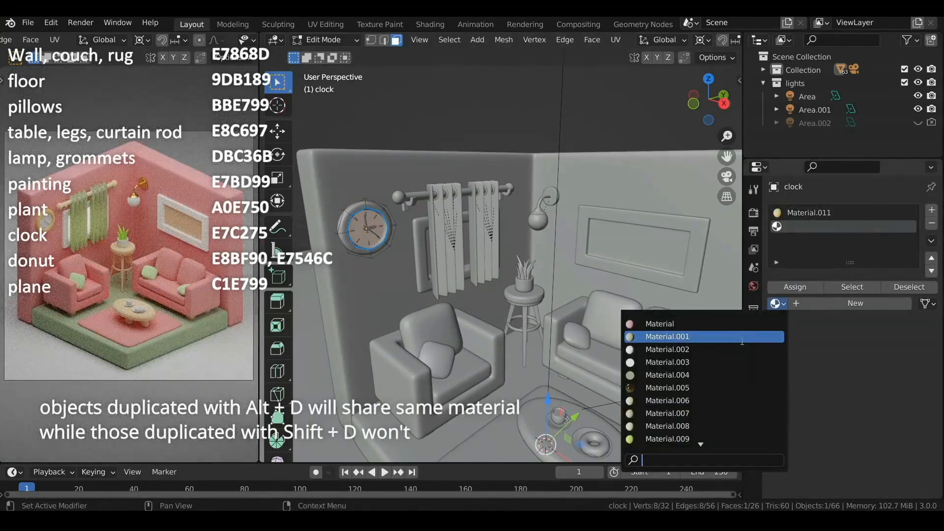
left_click(698, 349)
key("Tab")
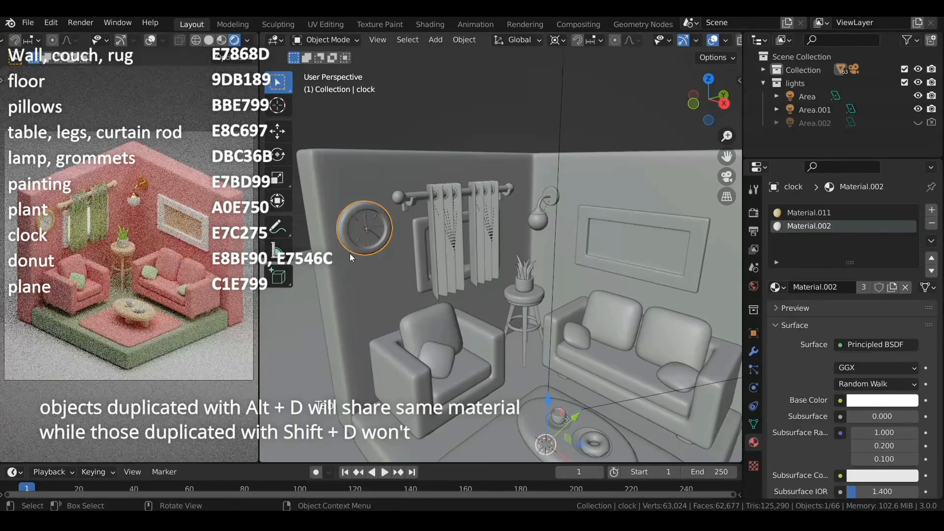
Step: Give the clock hands a new material with base color hex ADADAD
left_click(365, 223)
left_click(810, 261)
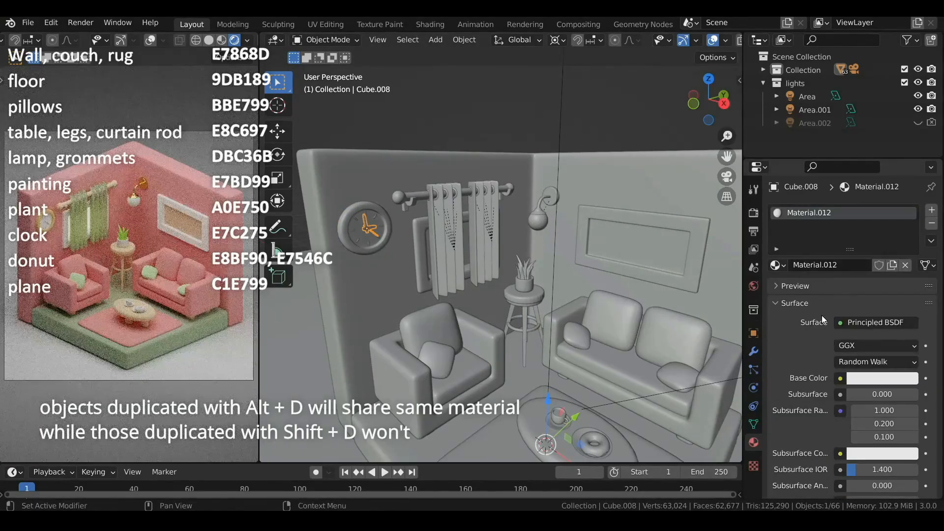
scroll(822, 317, "down", 2)
left_click(877, 339)
left_click(850, 280)
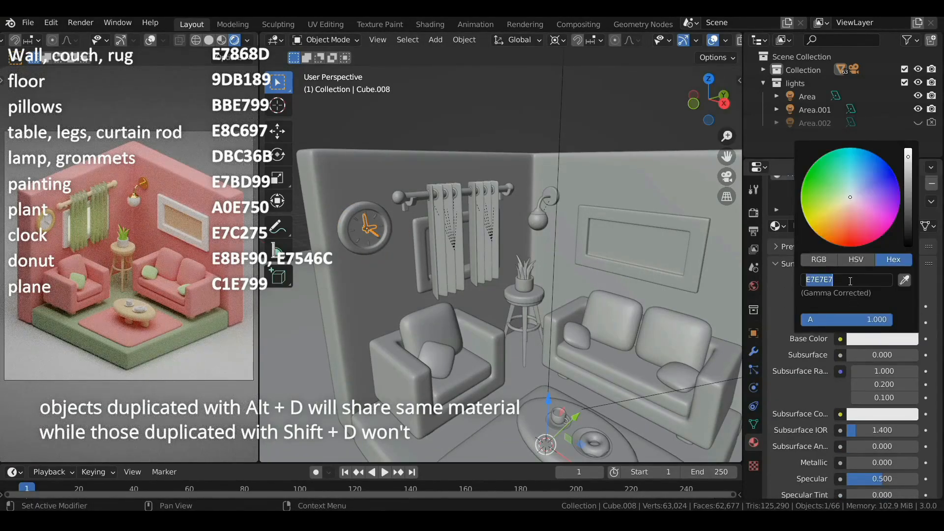
type("a")
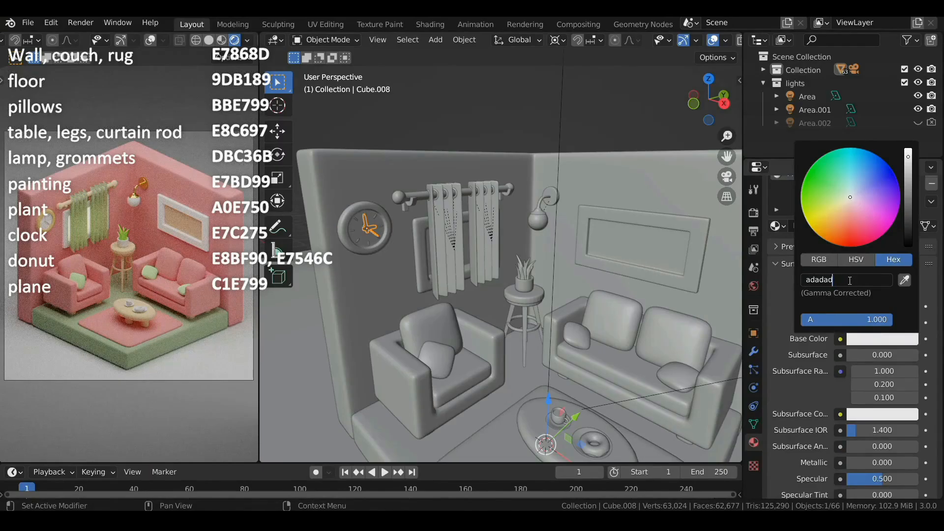
type("dadad")
key("Return")
Step: Give the clock's hour marker a new material with a gray base color
left_click(369, 243)
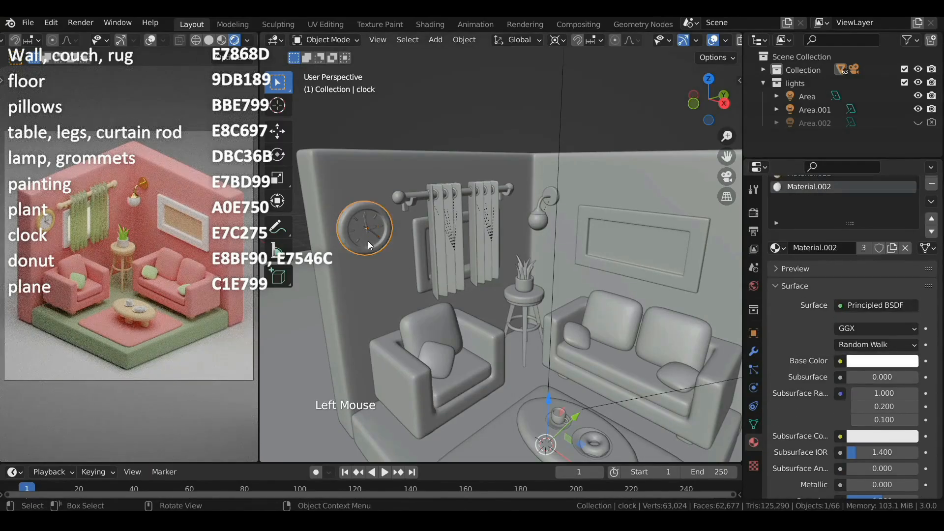
left_click(368, 241)
left_click(883, 378)
left_click(852, 319)
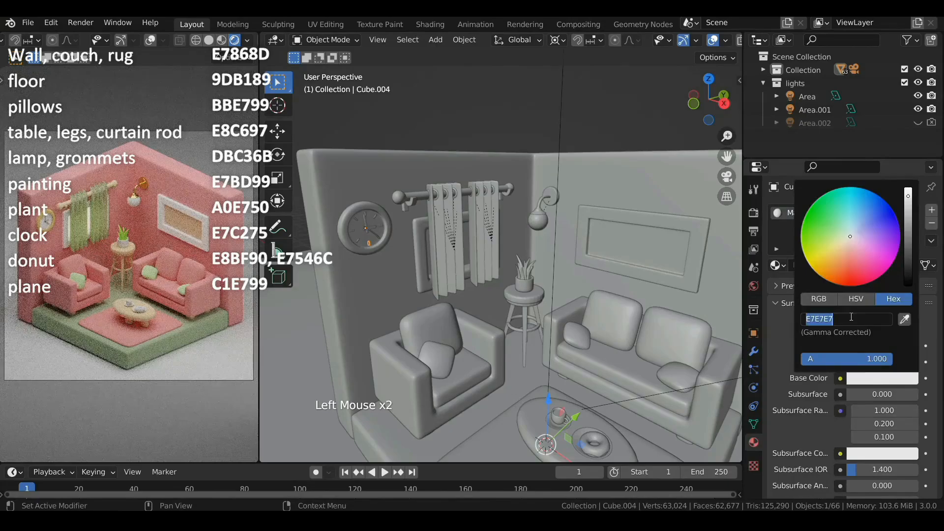
key("Return")
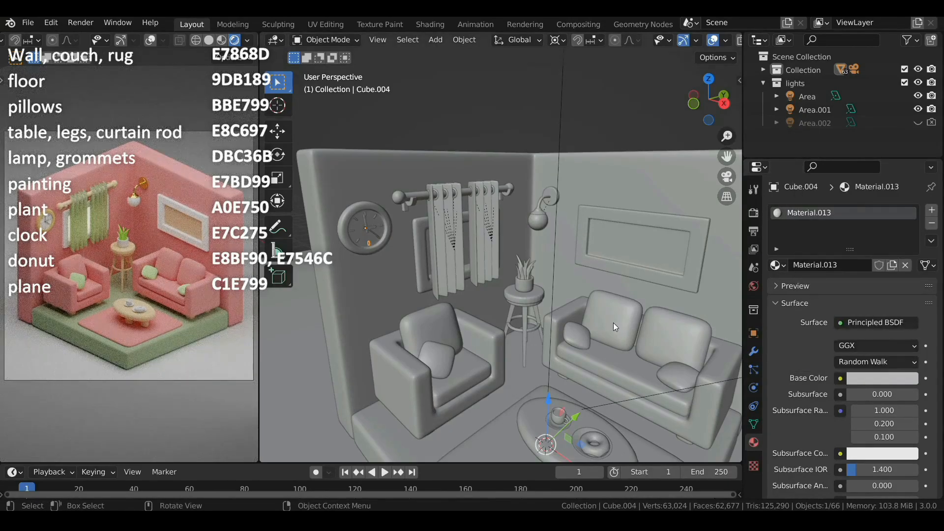
Step: Give the cup on the coffee table a new material
scroll(570, 354, "up", 2)
left_click(530, 328)
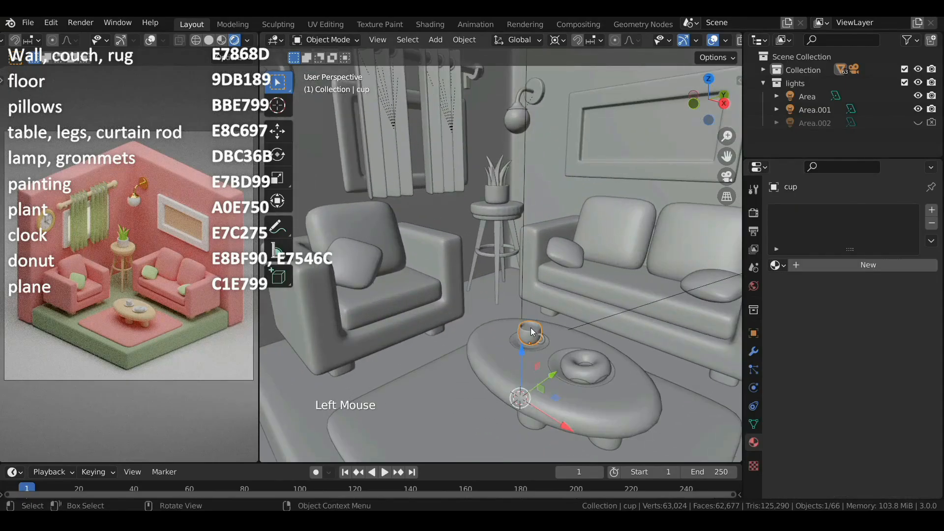
left_click(530, 328)
left_click(530, 327)
left_click(831, 265)
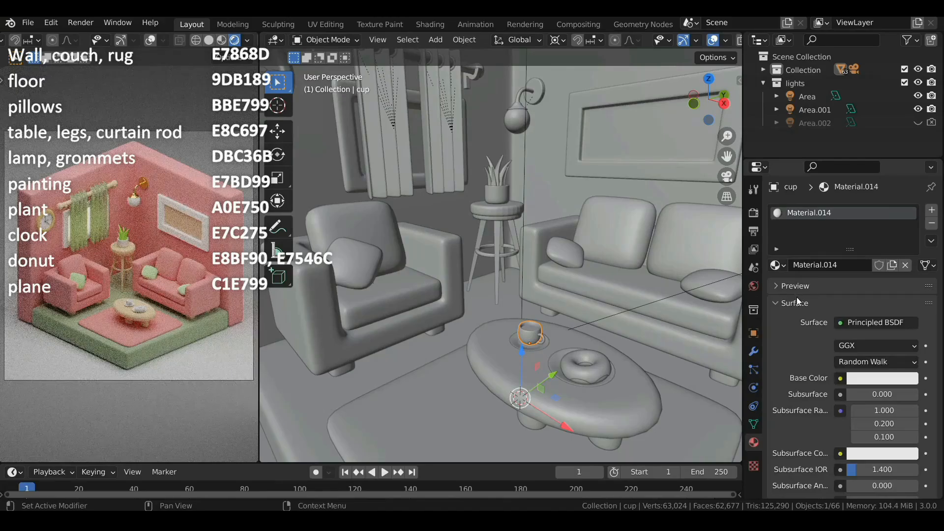
Step: Isolate the cup, select its inner liquid face and add a second material slot holding a new material
key("Tab")
key("KP_Divide")
middle_click_drag(554, 339, 564, 385)
left_click(515, 231)
left_click(931, 210)
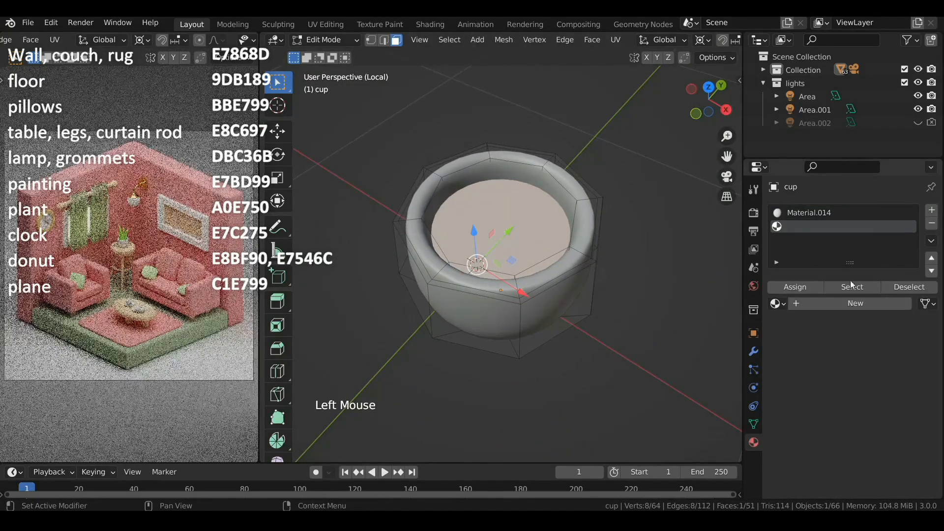
left_click(827, 303)
Step: Set the new cup material's base color to a dark reddish brown and return to the full scene
scroll(822, 366, "down", 2)
left_click(882, 377)
left_click(850, 318)
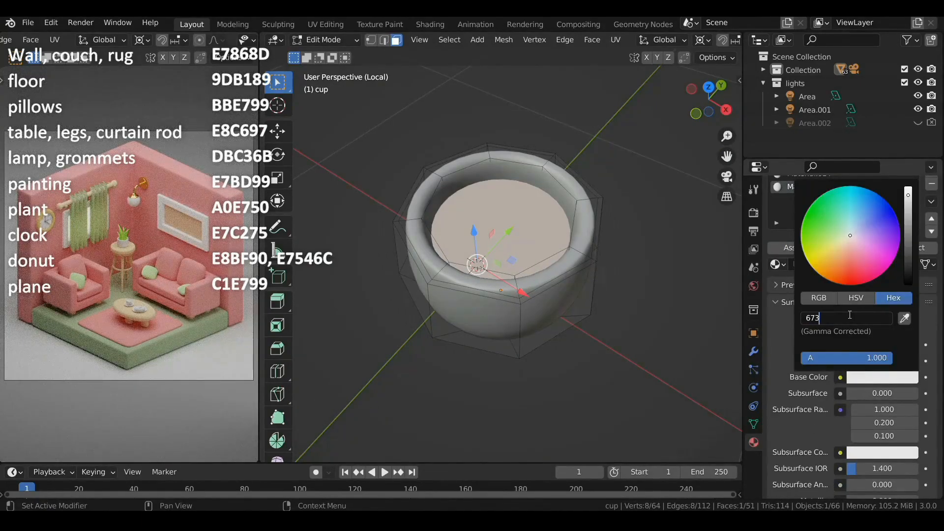
key("Return")
key("Tab")
key("KP_Divide")
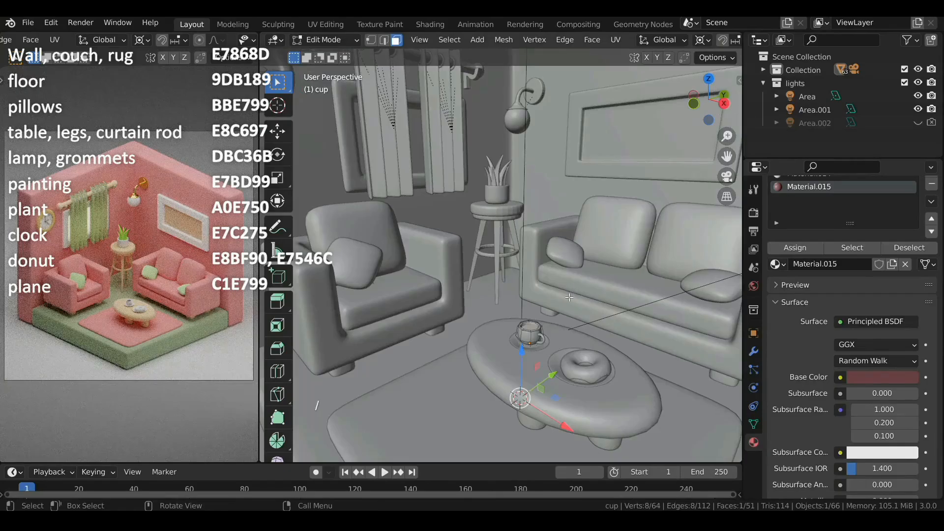
left_click(582, 381)
left_click(582, 381)
left_click(583, 381)
left_click(582, 381)
left_click(583, 380)
left_click(582, 380)
left_click(582, 380)
left_click(583, 381)
Step: Give the donut's dough on the coffee table a new material with base color hex E8BF90
scroll(592, 392, "up", 3)
middle_click_drag(593, 391, 576, 339)
middle_click_drag(576, 393, 551, 304, "shift")
left_click(590, 332)
left_click(831, 265)
scroll(832, 338, "down", 2)
left_click(882, 259)
left_click(863, 202)
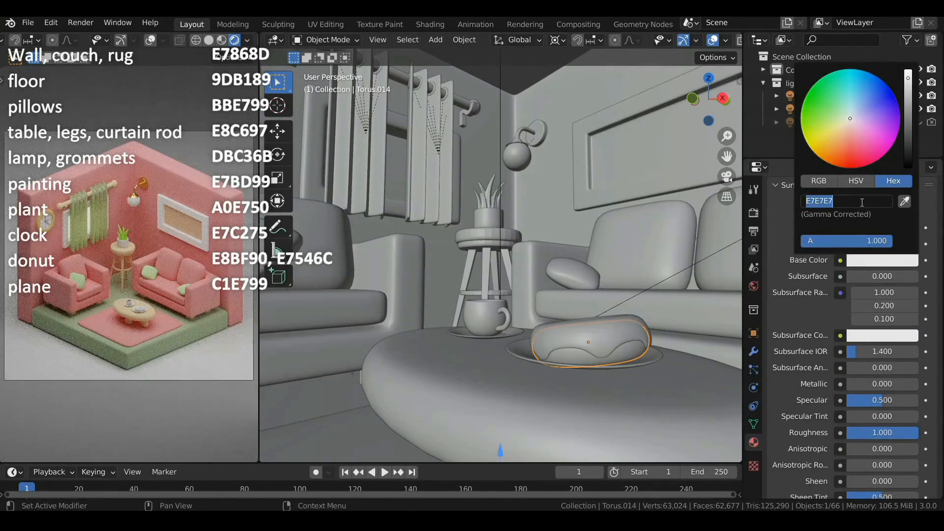
type("e8bf90")
key("Return")
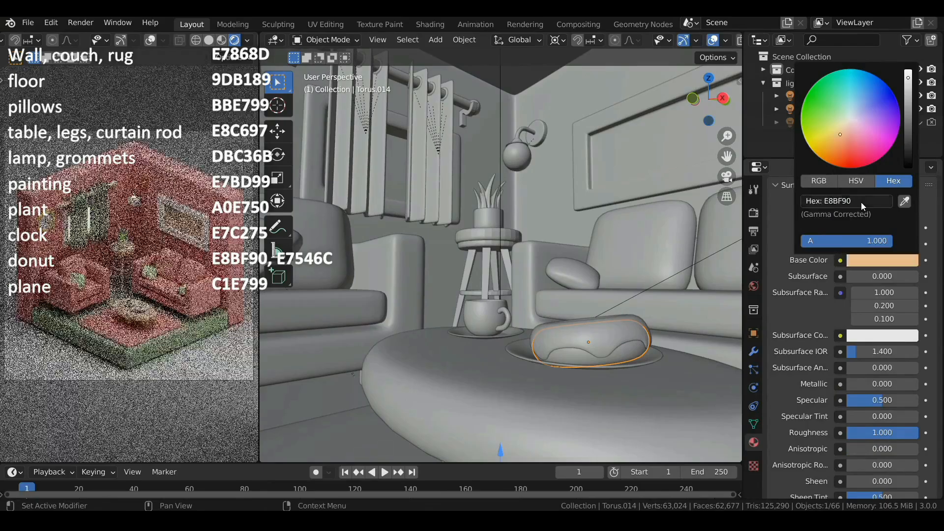
Step: Give the donut's icing a new material with base color hex E7546C
scroll(806, 300, "up", 5)
left_click(622, 332)
left_click(834, 264)
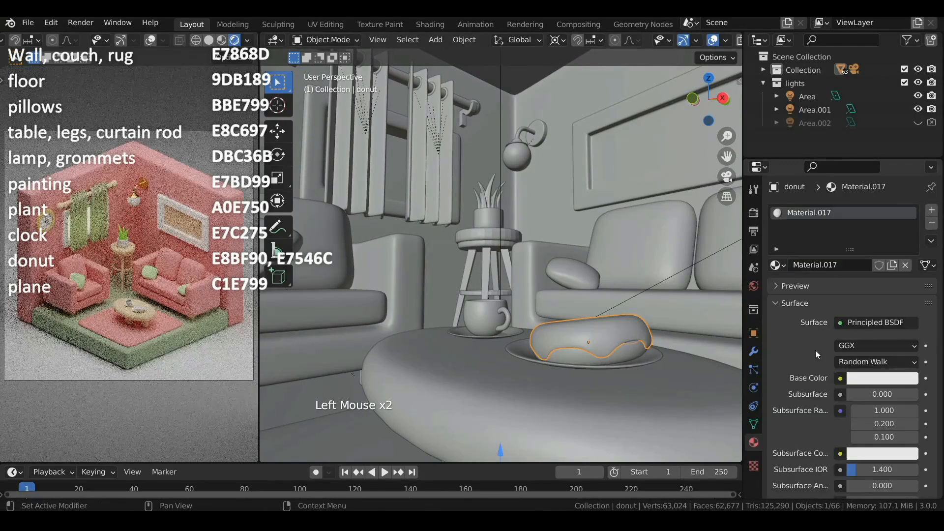
scroll(816, 350, "down", 2)
scroll(851, 326, "up", 2)
left_click(882, 319)
left_click(836, 260)
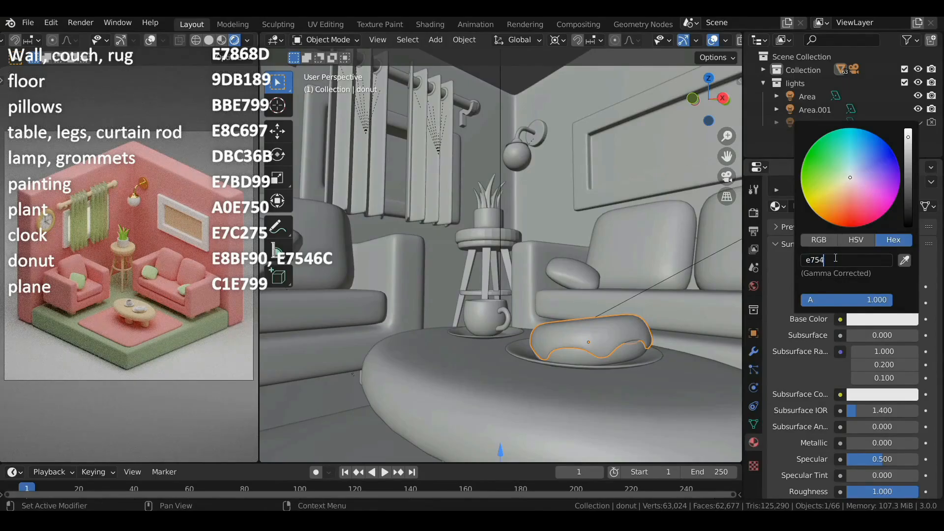
type("e7546c")
key("Return")
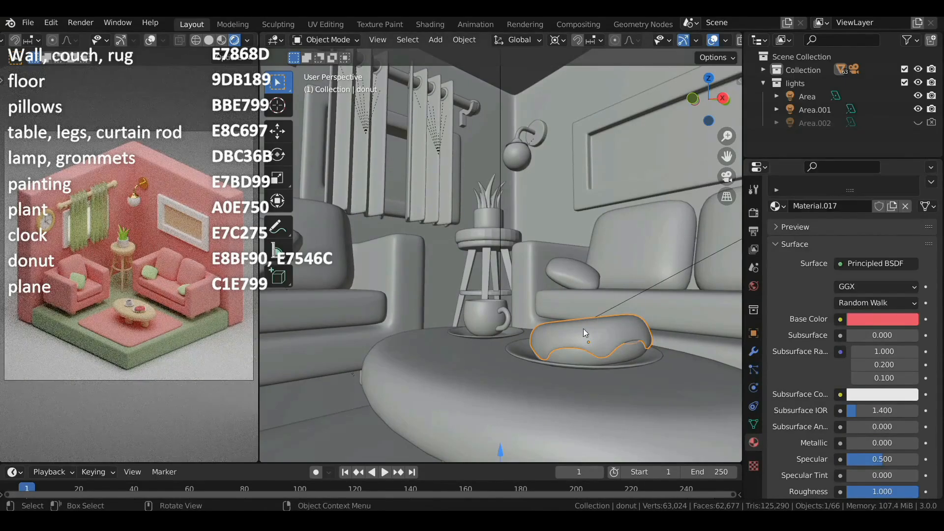
Step: Give the background plane a new material with base color hex C1E799
middle_click_drag(583, 328, 564, 368)
left_click(562, 364)
left_click(833, 265)
scroll(823, 378, "down", 2)
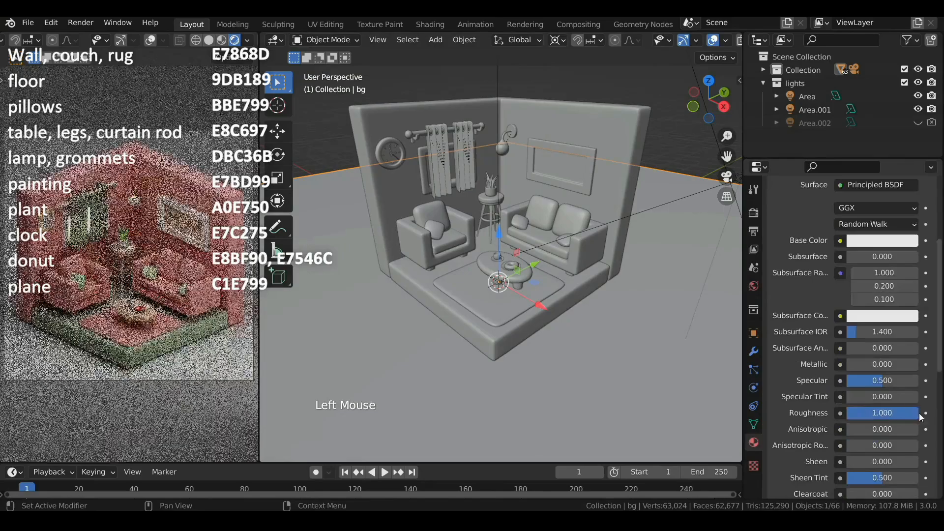
scroll(861, 318, "up", 2)
left_click(864, 320)
left_click(851, 259)
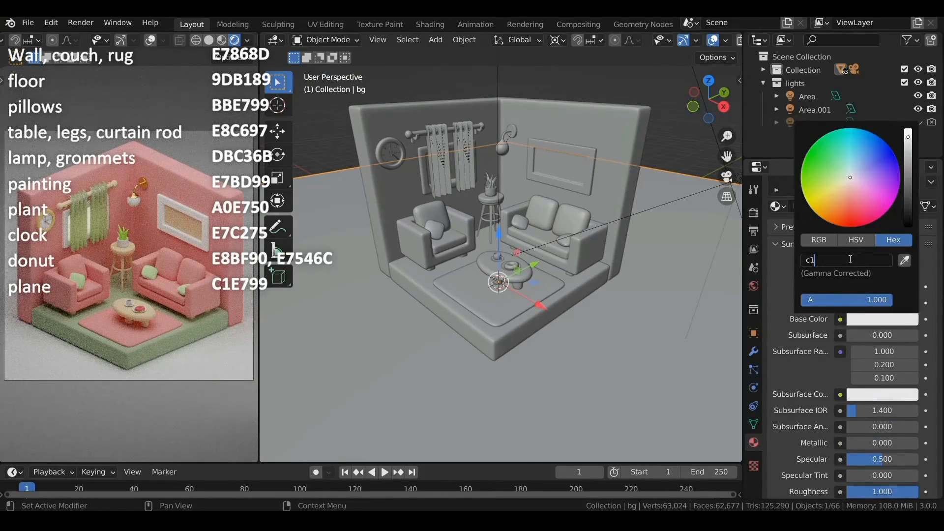
type("c1e799")
key("Return")
scroll(787, 288, "up", 5)
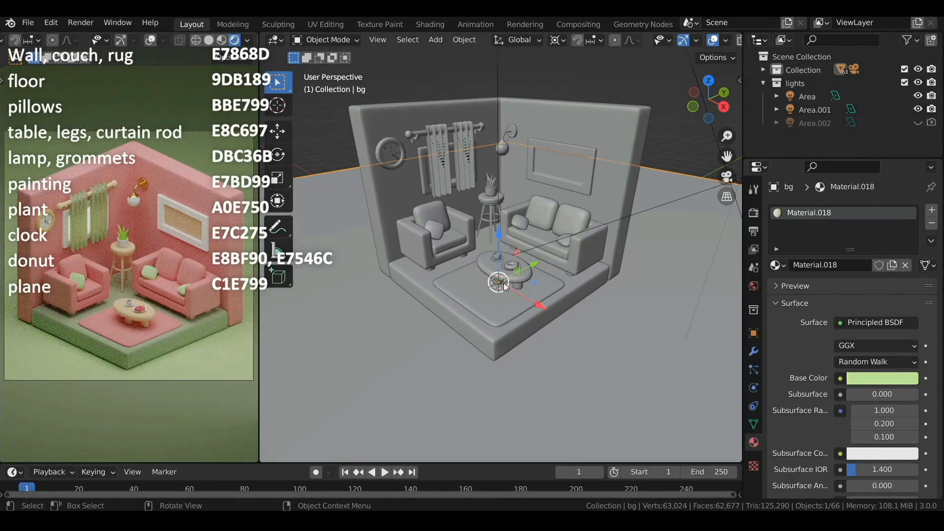
Step: Reuse the existing gold Material.005 on the left curtain's grommets to match the right curtain's grommets
scroll(506, 287, "up", 3)
double_click(450, 263)
left_click(778, 265)
left_click(719, 346)
double_click(500, 241)
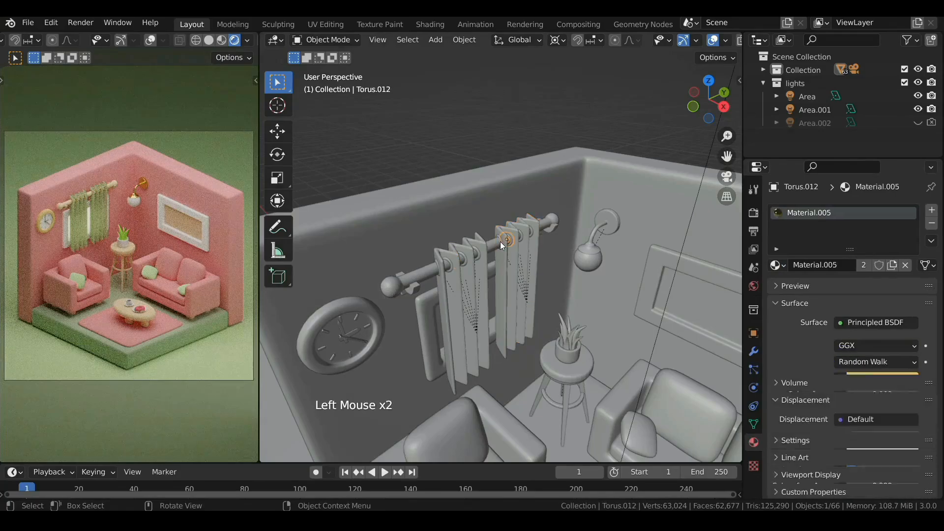
scroll(496, 271, "down", 3)
middle_click_drag(496, 273, 500, 320)
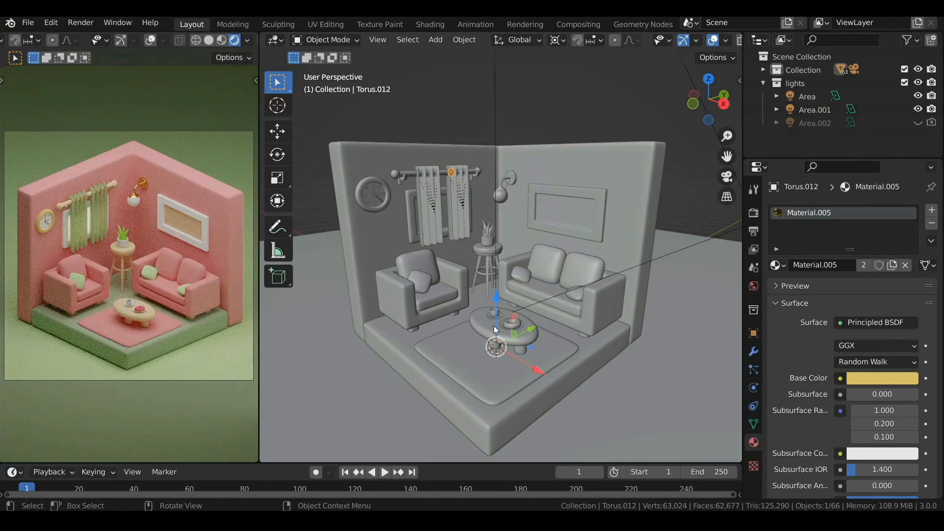
Step: Apply Shade Smooth to every object in the scene, leaving only the rug selected
scroll(480, 252, "up", 5)
key("a")
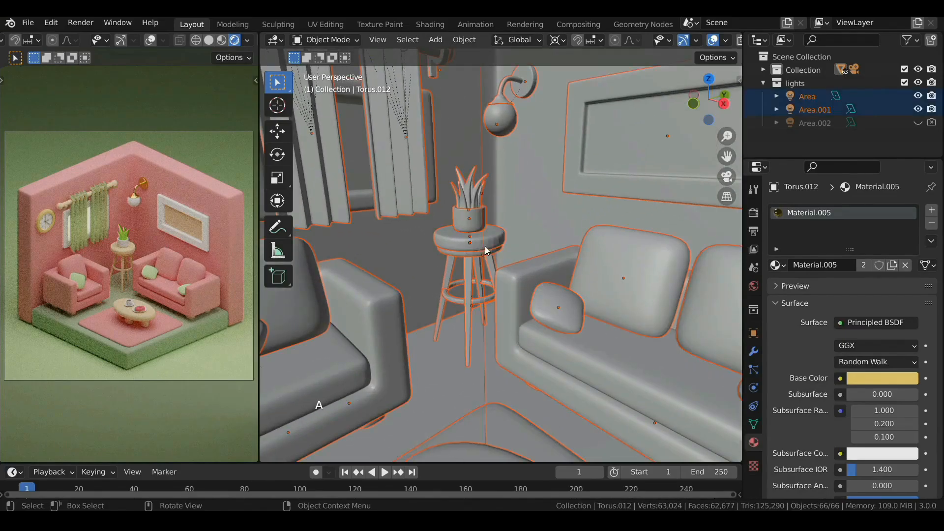
right_click(485, 246)
left_click(485, 238)
scroll(482, 238, "down", 5)
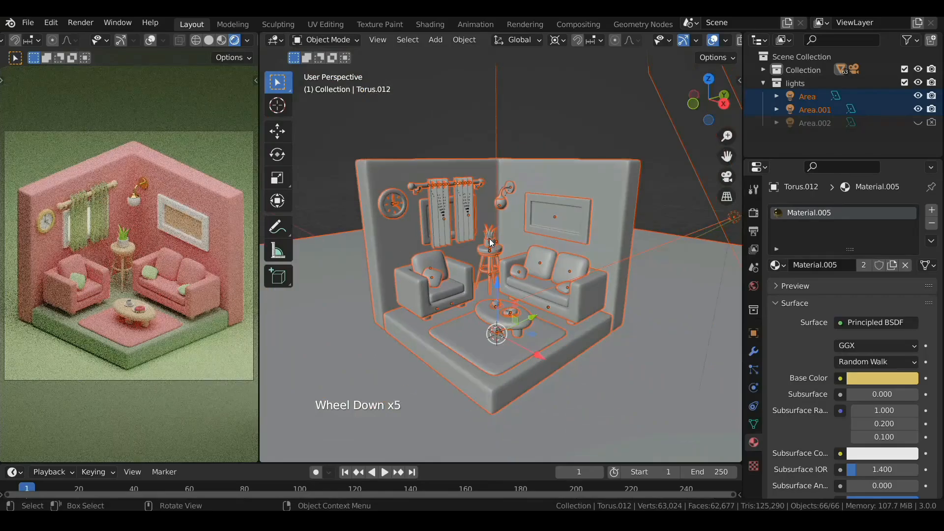
left_click(497, 338)
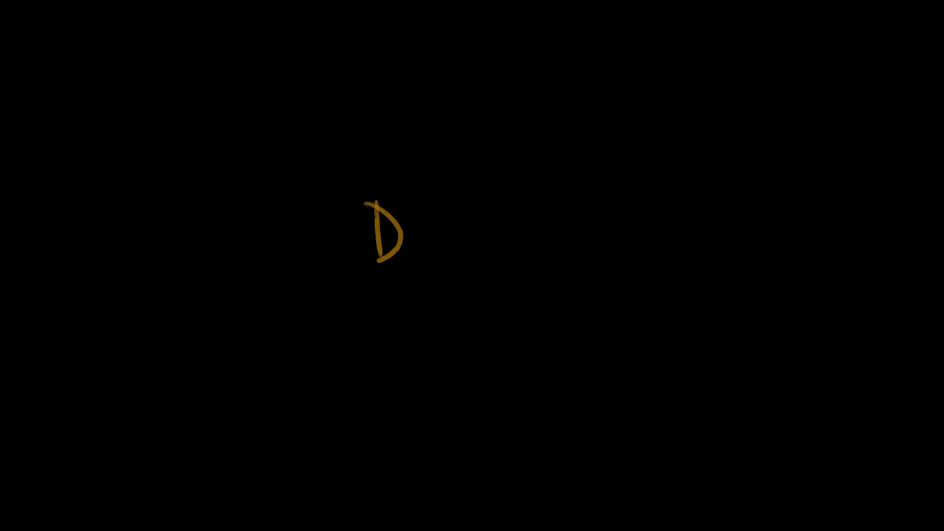
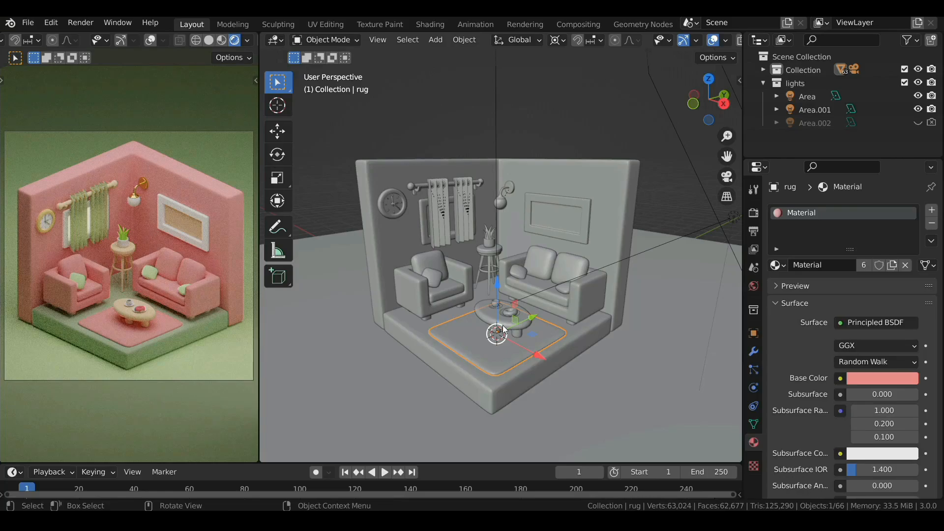
Step: Switch the render preview viewport to solid shading and frame the donut on the coffee table
left_click(209, 43)
scroll(171, 254, "up", 4)
middle_click_drag(165, 356, 155, 270, "shift")
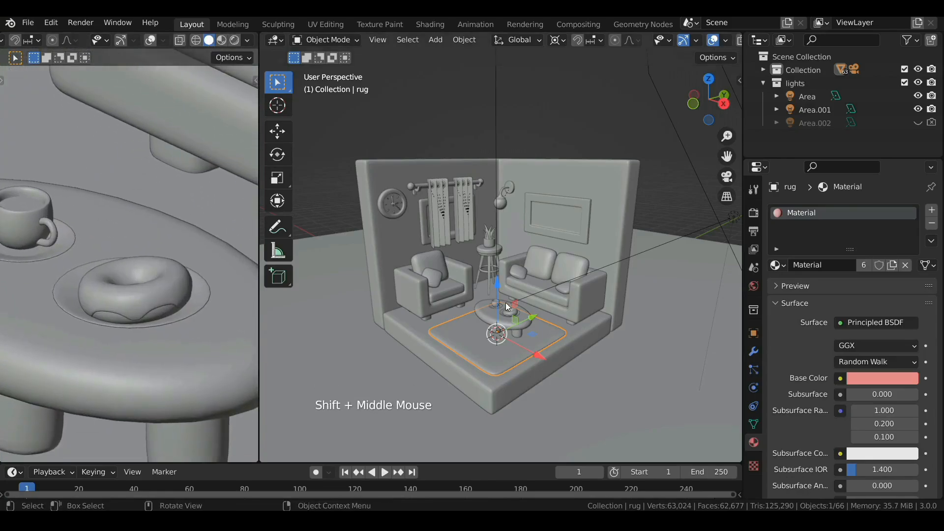
Step: Place the 3D cursor on the ground plane beside the room and add a cube there
scroll(505, 302, "down", 2)
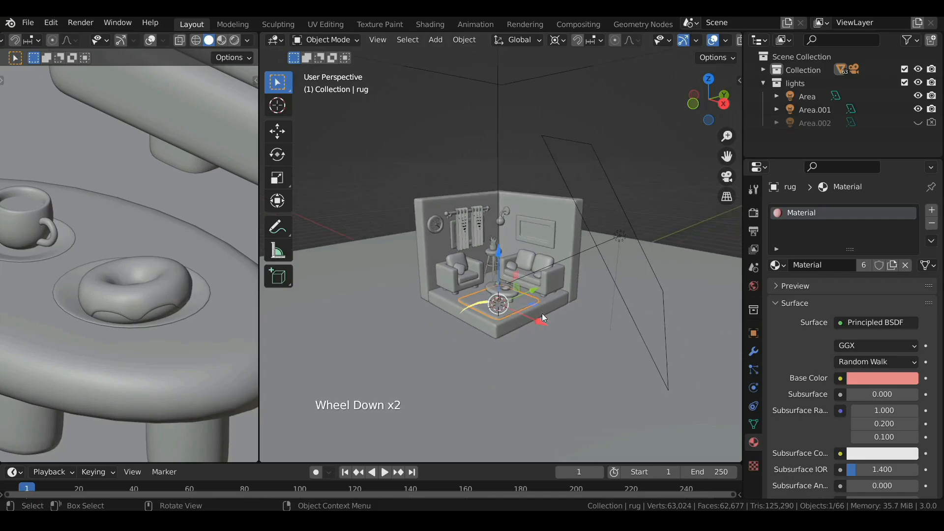
right_click(601, 341, "shift")
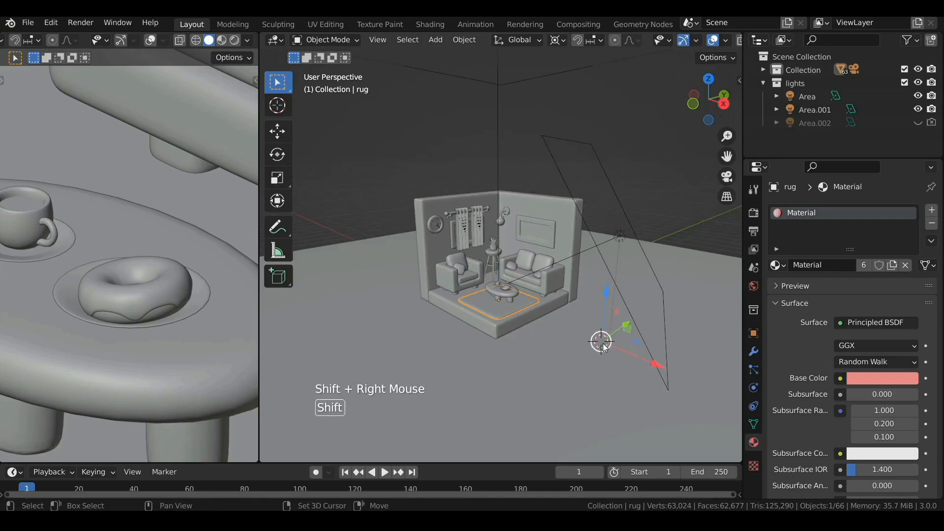
key("shift+a")
mouse_move(605, 244)
left_click(656, 259)
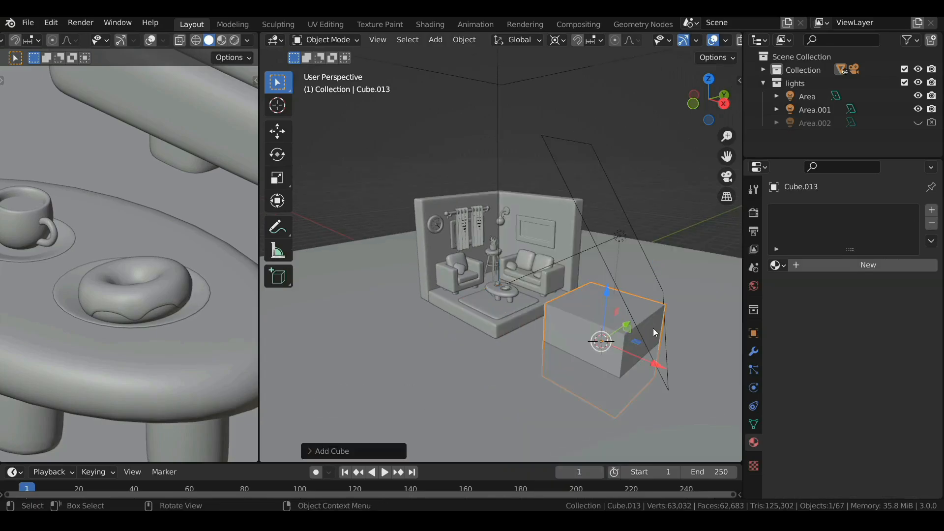
Step: Raise the new cube along Z above the ground plane in front view
left_click(692, 106)
middle_click_drag(609, 274, 520, 265, "shift")
scroll(602, 279, "up", 3)
left_click_drag(493, 270, 494, 252)
scroll(503, 220, "up", 2)
middle_click_drag(502, 220, 511, 284, "shift")
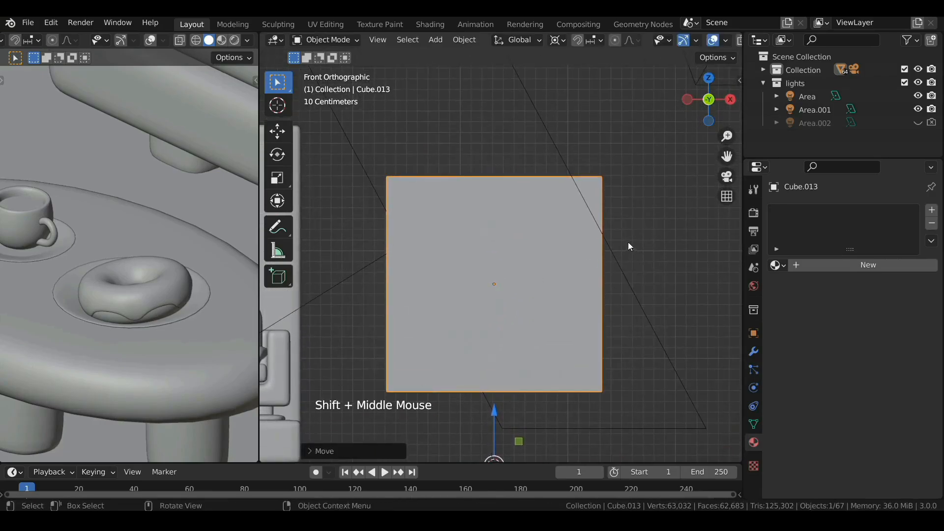
Step: Set the transform pivot point to Median Point for scaling the cube about its own center
key("s")
right_click(536, 312)
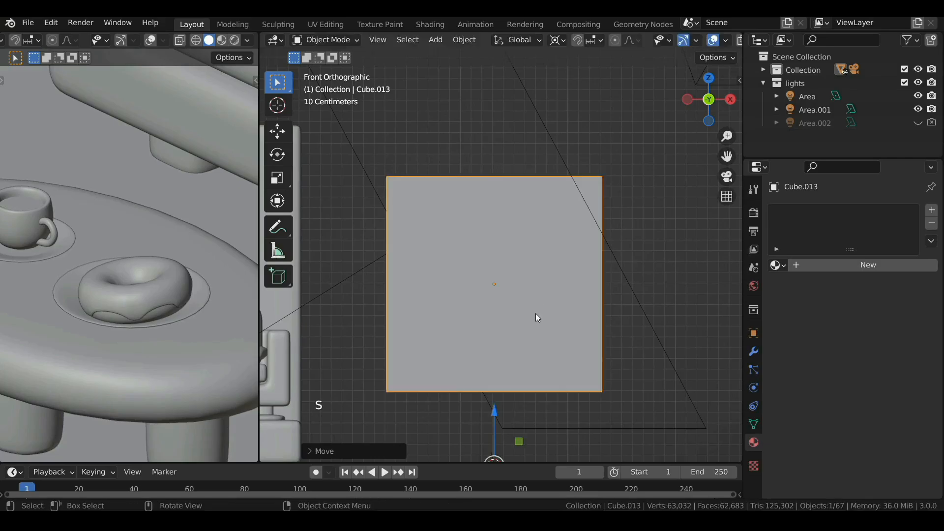
scroll(534, 316, "down", 2)
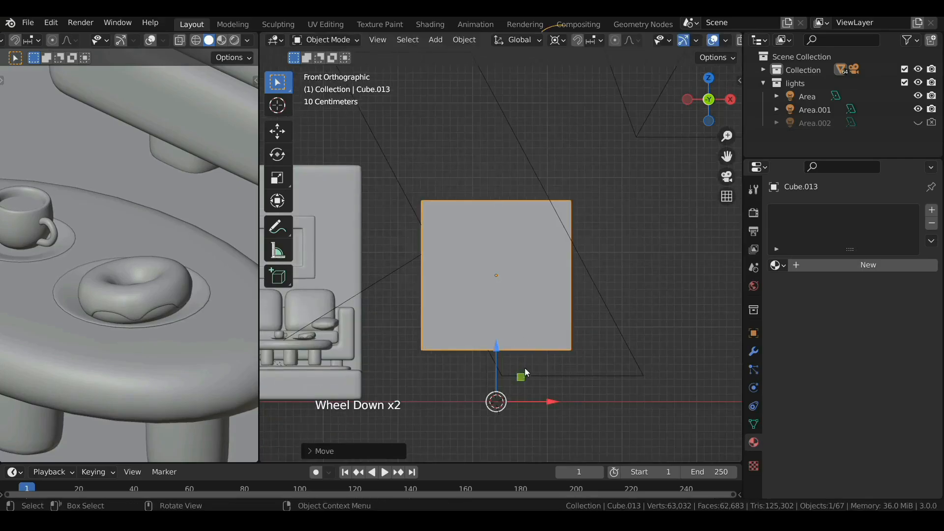
left_click(562, 42)
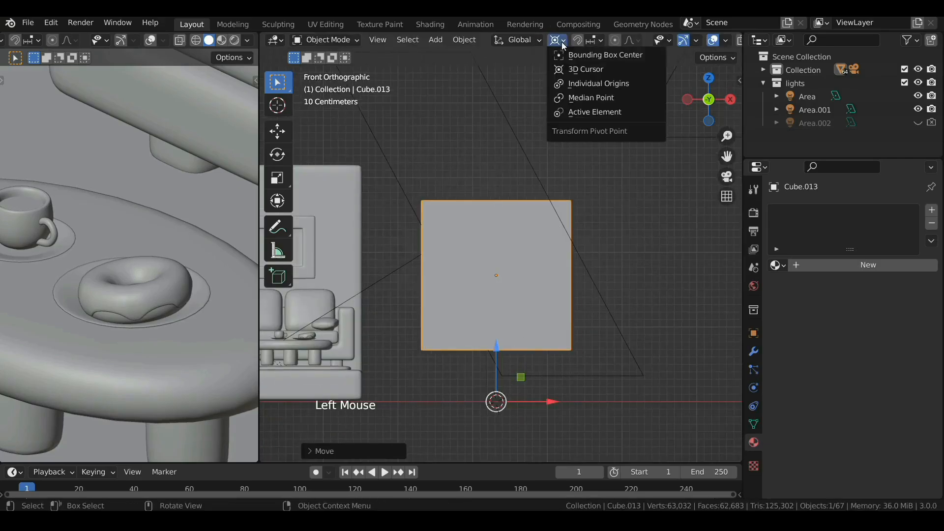
left_click(570, 98)
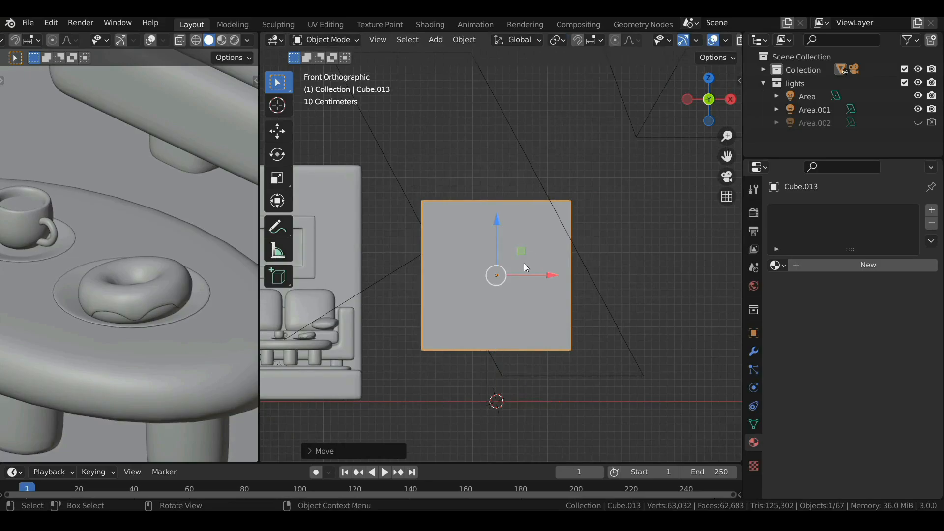
key("period")
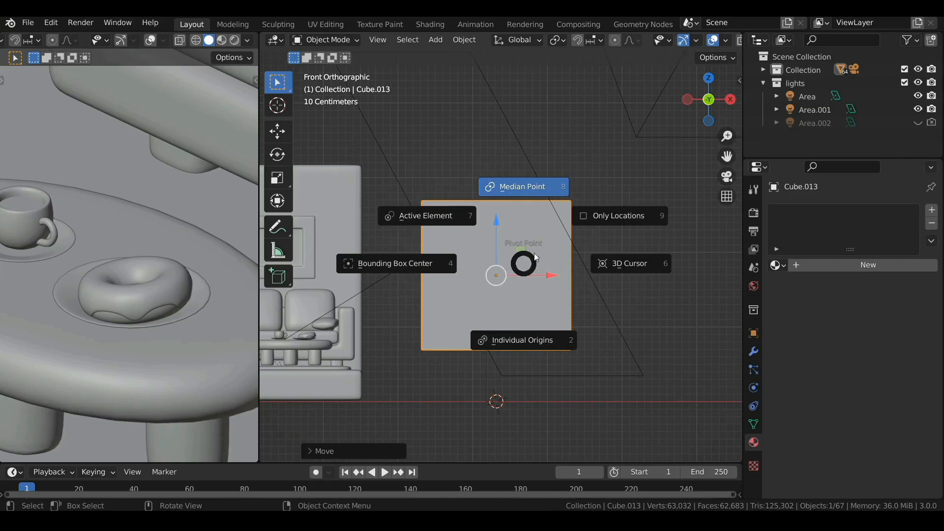
left_click(535, 190)
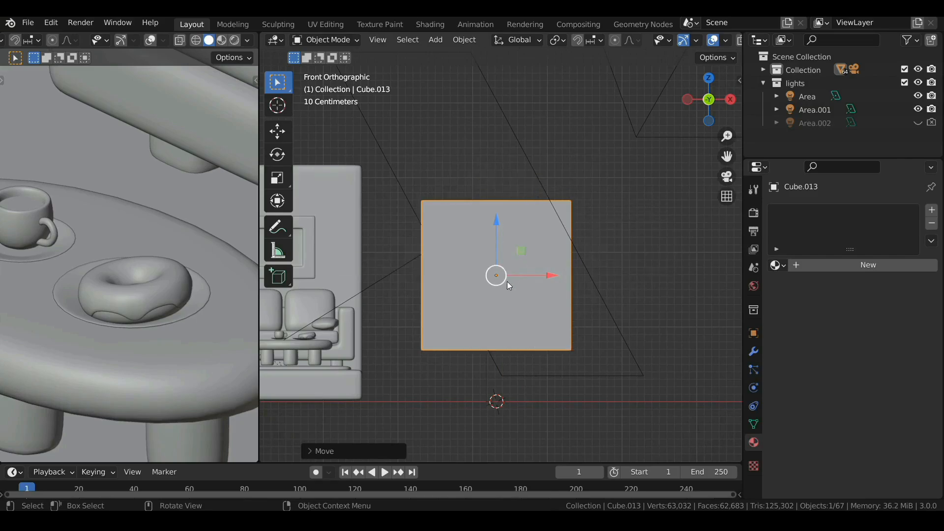
Step: Scale the cube down to about 0.2 and give it a level 1 Subdivision modifier, showing its settings
key("s")
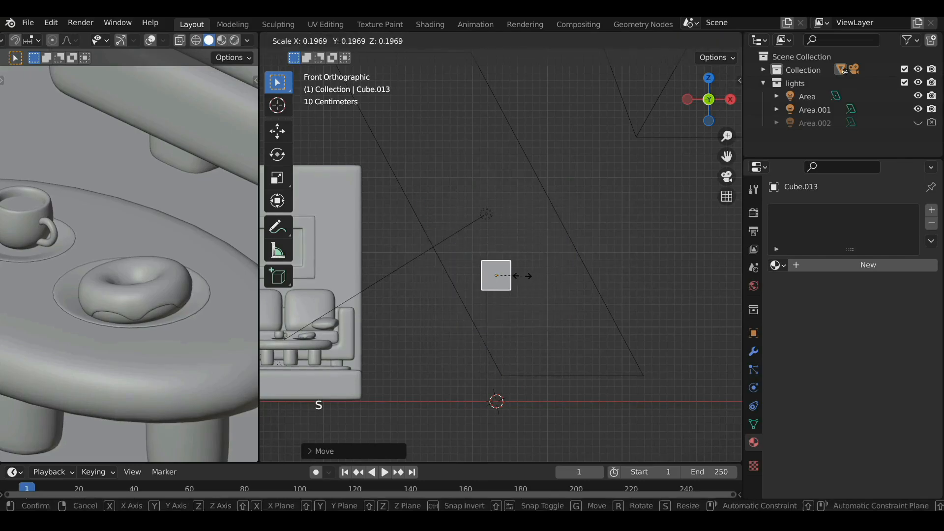
left_click(522, 276)
scroll(519, 285, "up", 3)
key("ctrl+1")
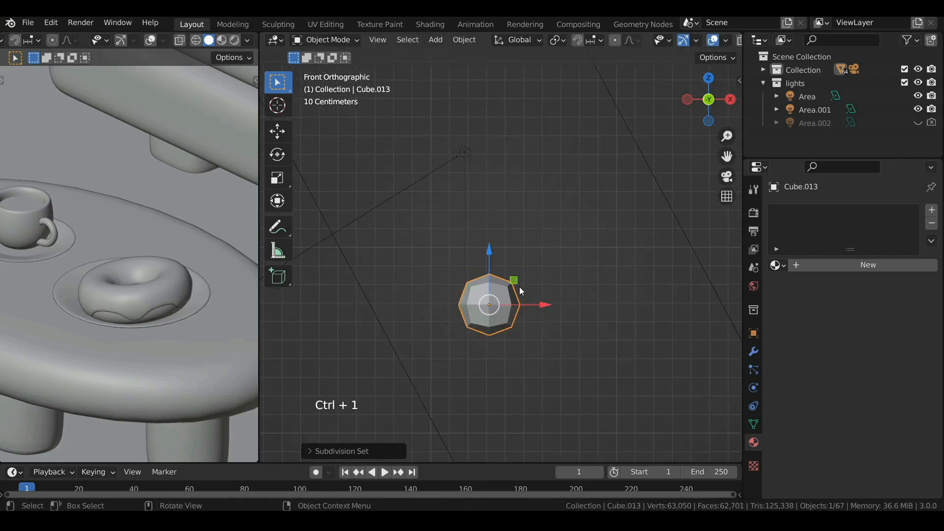
left_click(752, 350)
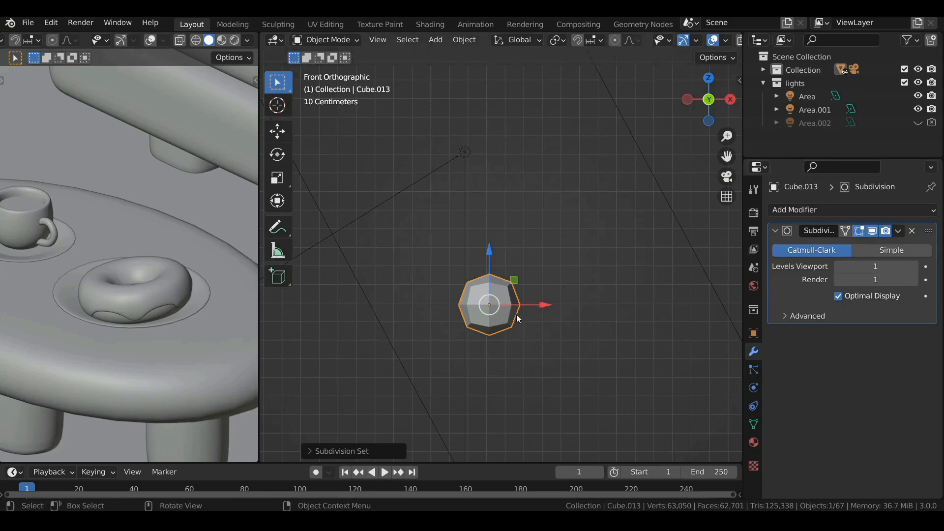
Step: Duplicate the small rounded cube about 0.49 m along X and scale the copy down slightly
key("shift+d")
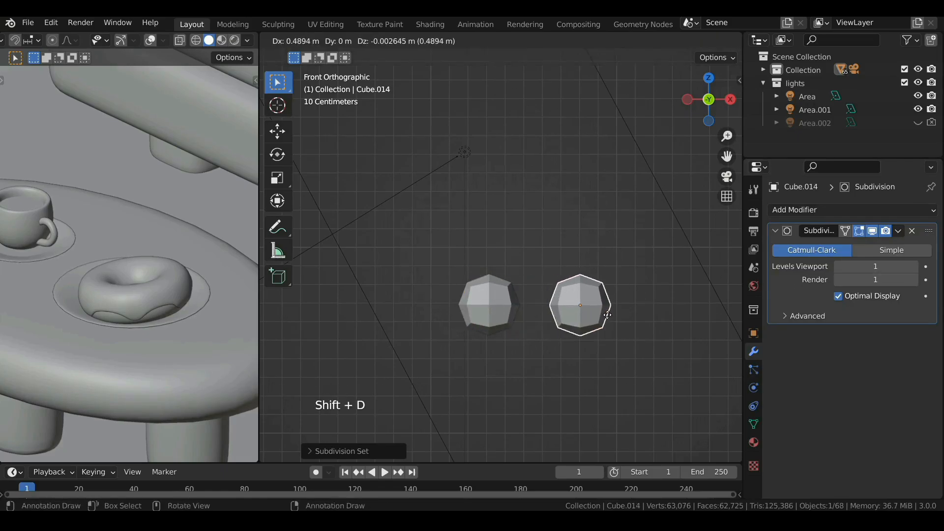
left_click(607, 313)
key("s")
left_click(578, 309)
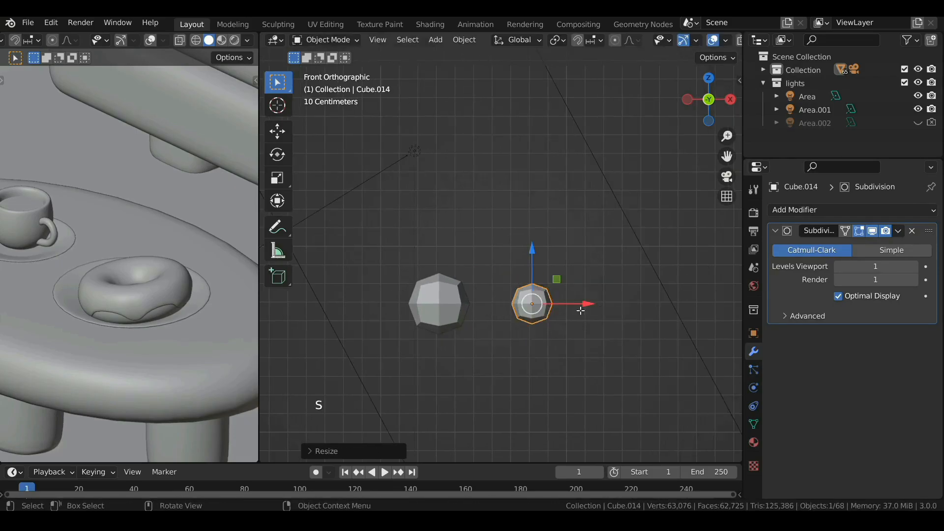
Step: Stretch the copy's mesh along Z into an elongated shape and add one horizontal loop cut around its middle
key("Tab")
key("s")
key("z")
left_click(635, 284)
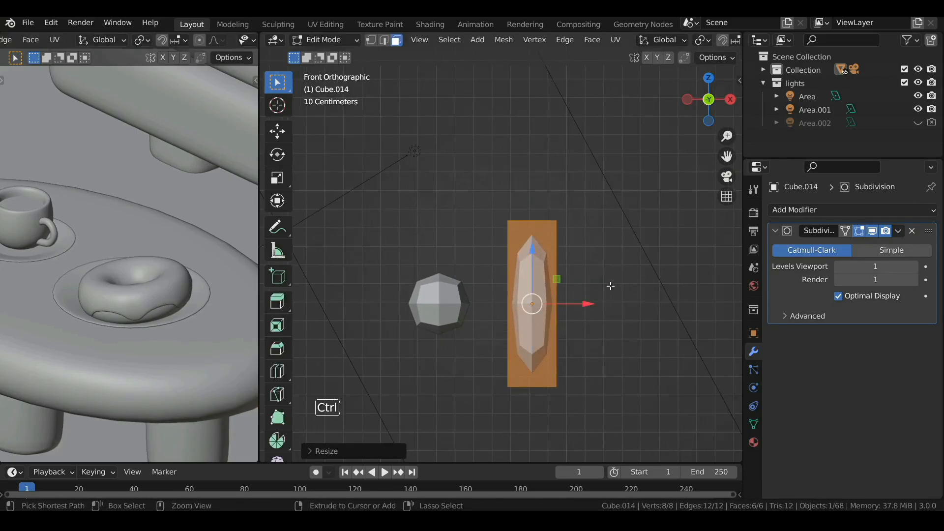
key("ctrl+r")
left_click(568, 291)
key("Tab")
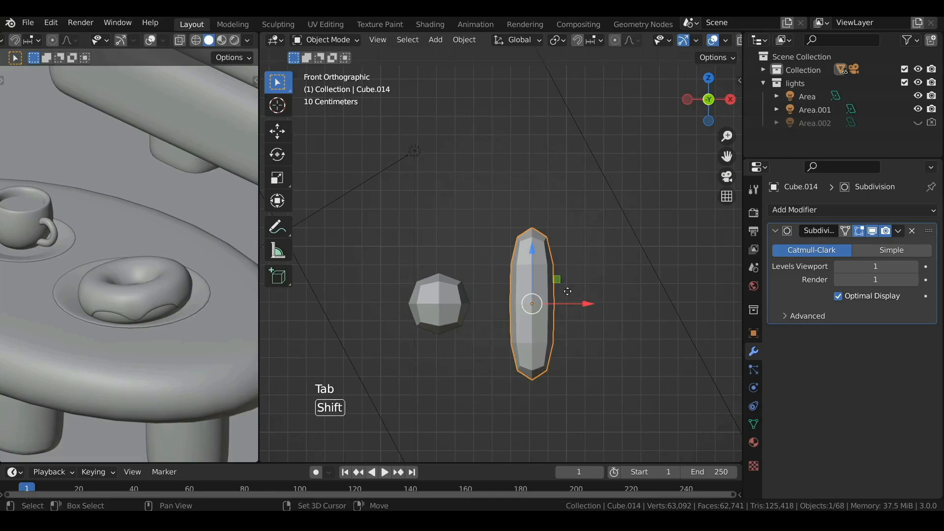
Step: Duplicate the elongated sprinkle, place the copy beside it along X and shorten the copy's mesh along Z
key("shift+d")
left_click(681, 309)
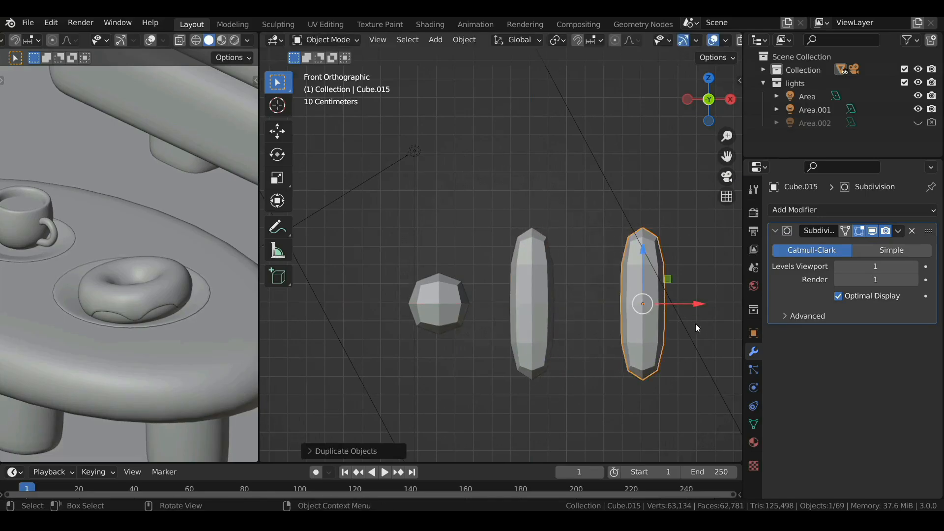
key("Tab")
key("a")
key("s")
key("z")
left_click(674, 326)
key("Tab")
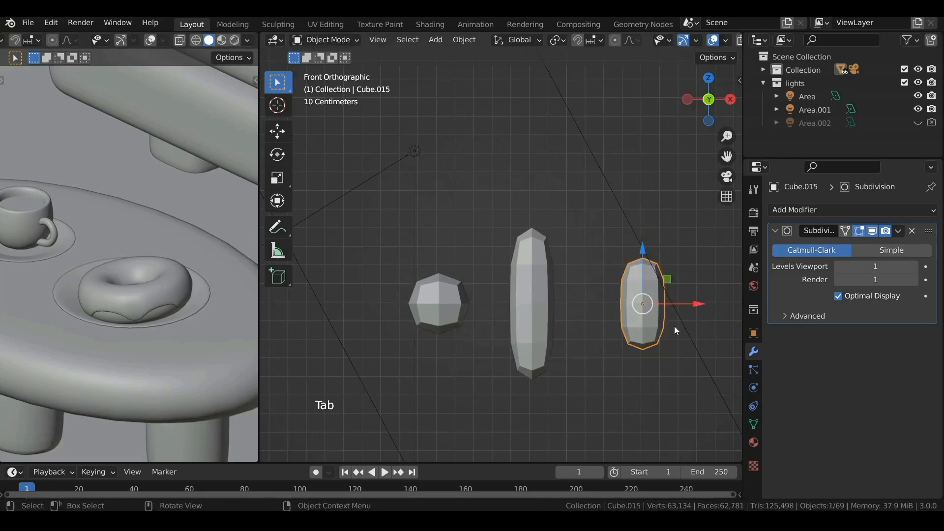
Step: Select all three sprinkle shapes and shade them smooth
left_click(516, 293, "shift")
left_click(432, 295, "shift")
right_click(433, 292)
left_click(430, 258)
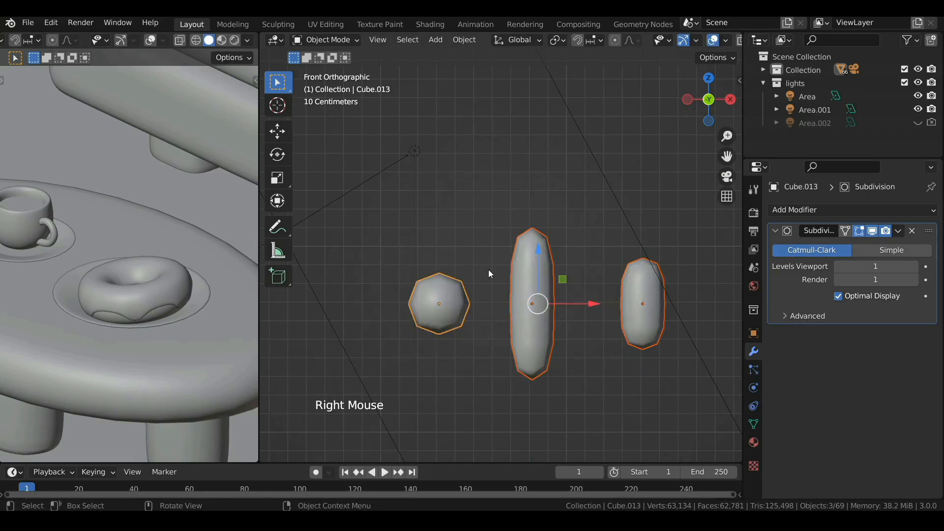
Step: Move the three selected shapes into a new collection named sprinkles
key("m")
left_click(524, 276)
type("sprinkles")
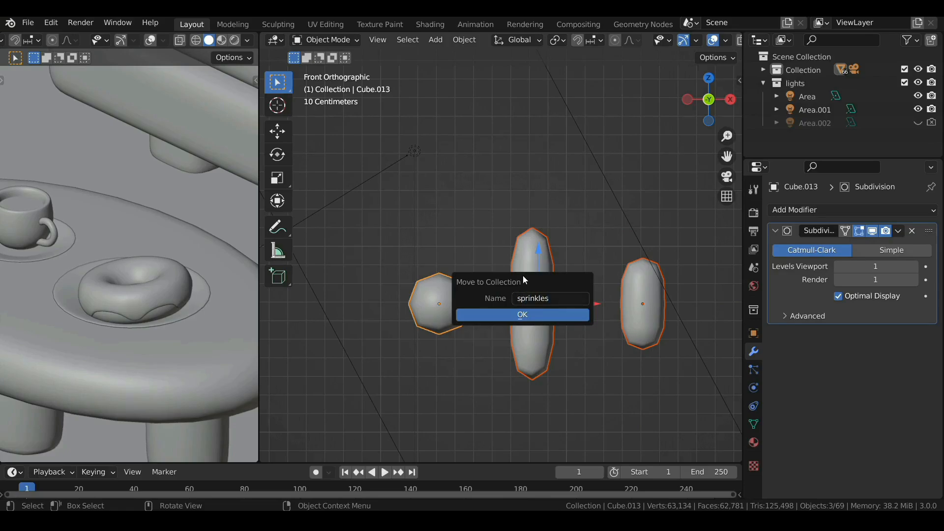
key("Return")
Step: Select the donut icing and add a Hair particle system to it with a Number of 100
left_click(172, 279)
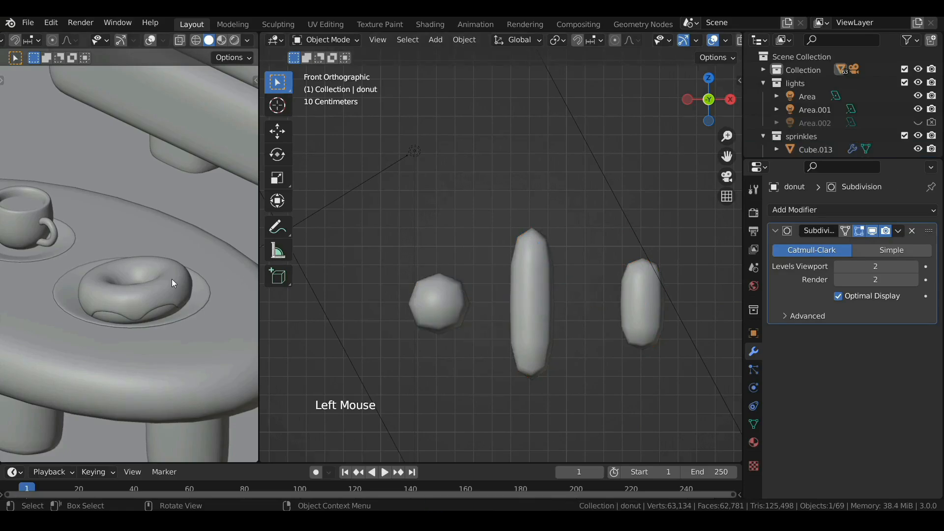
scroll(408, 284, "down", 4)
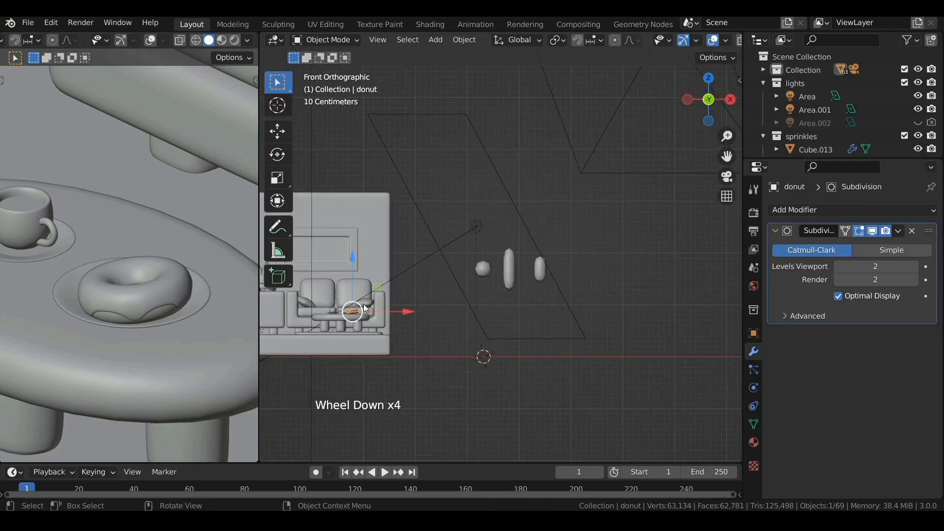
left_click(151, 40)
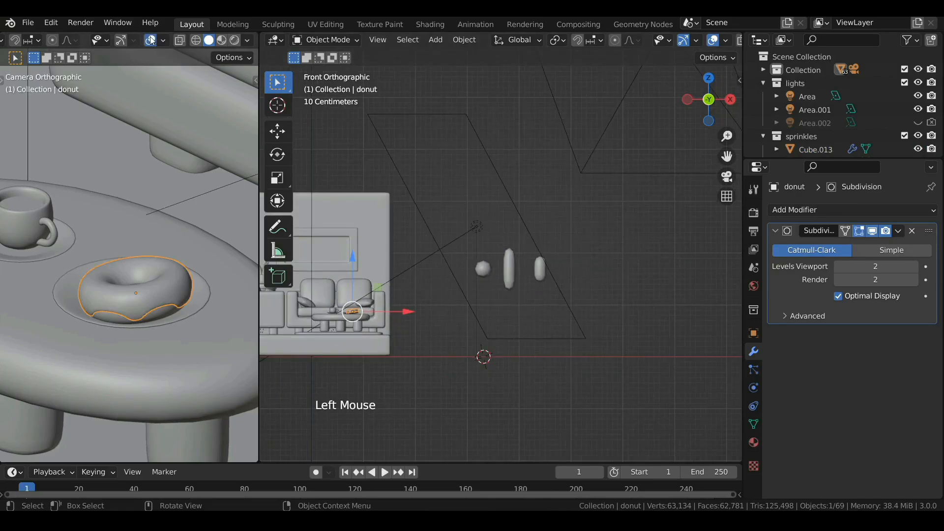
left_click(152, 41)
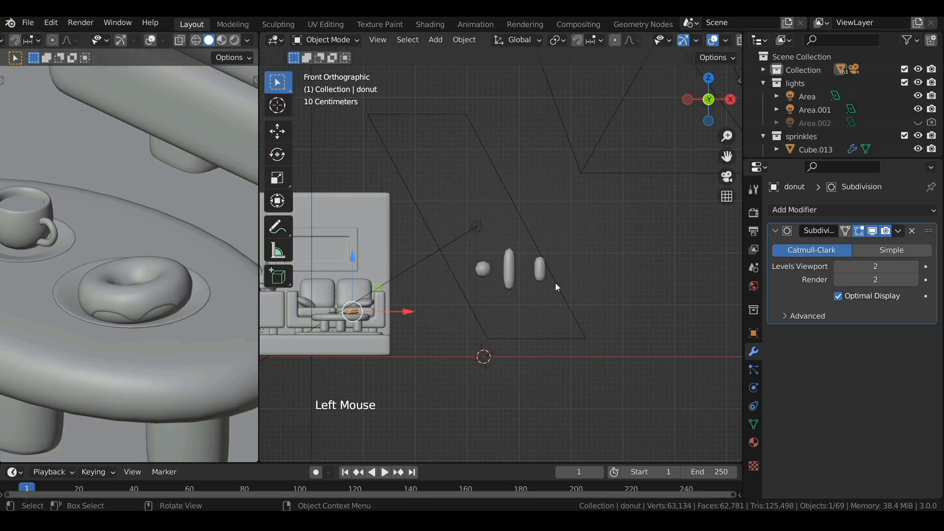
left_click(753, 370)
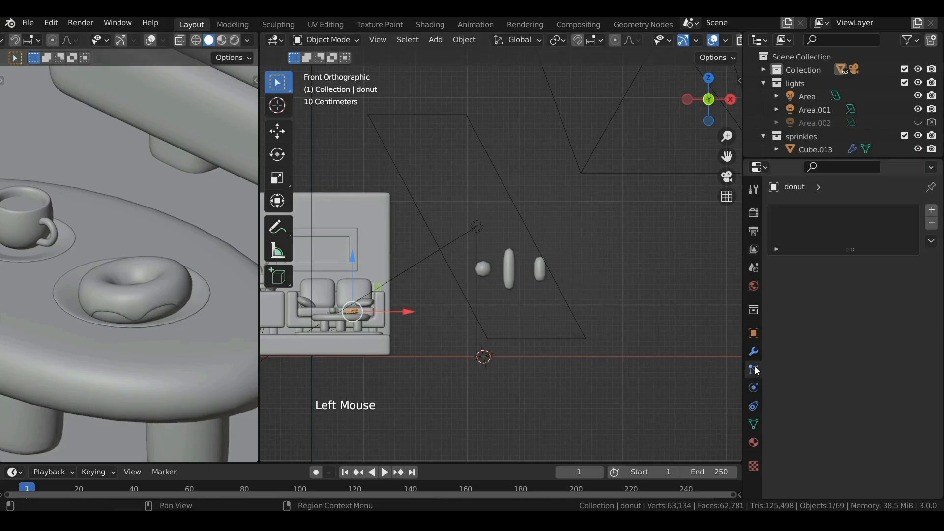
left_click(932, 212)
left_click(880, 282)
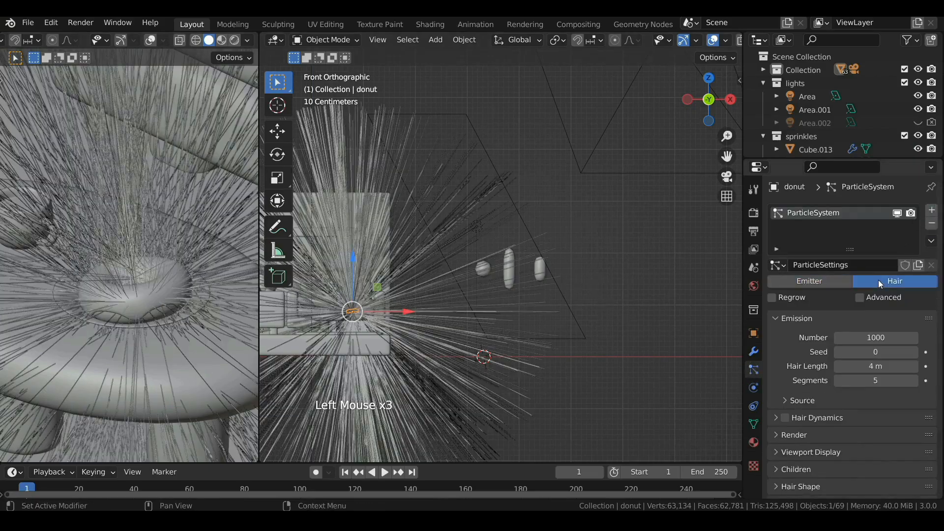
left_click(869, 337)
type("100")
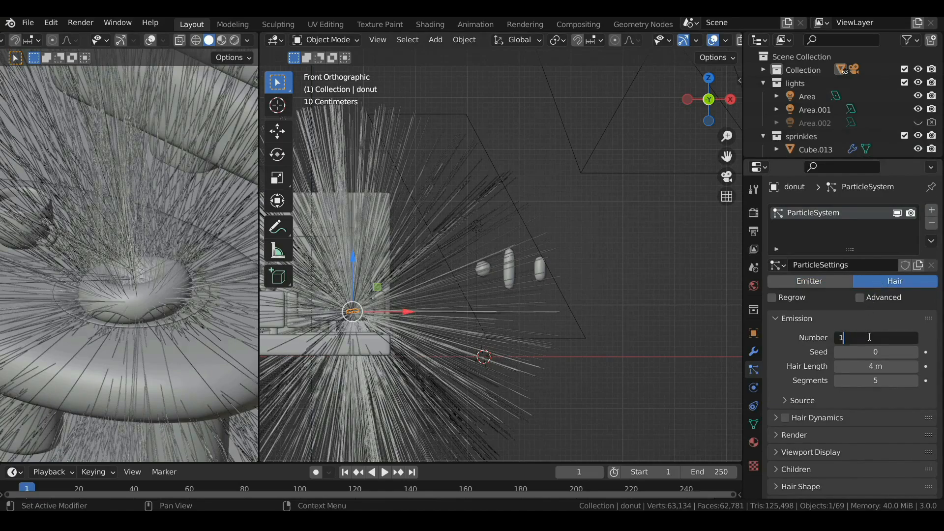
key("Return")
Step: Render the donut's particles as the sprinkles collection, with Scale 0.010 and Scale Randomness 0.351
scroll(806, 340, "down", 5)
left_click(798, 353)
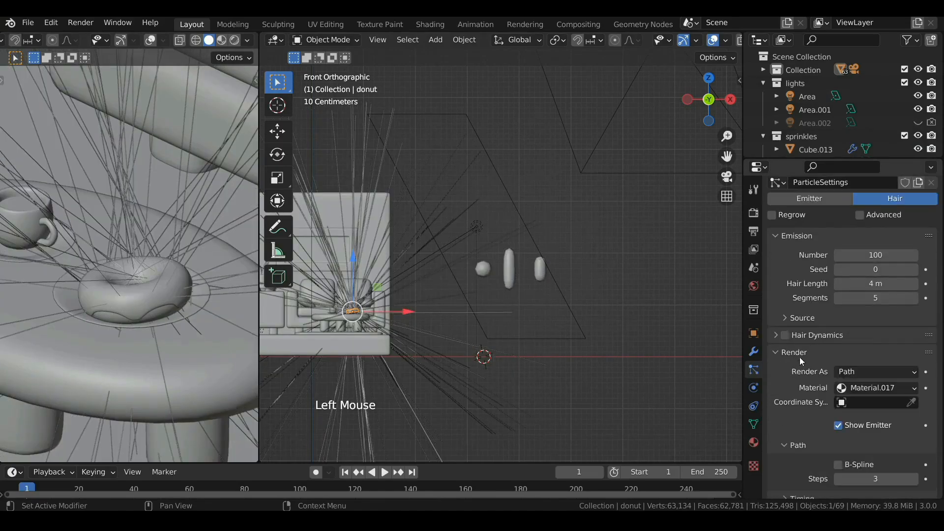
left_click(854, 373)
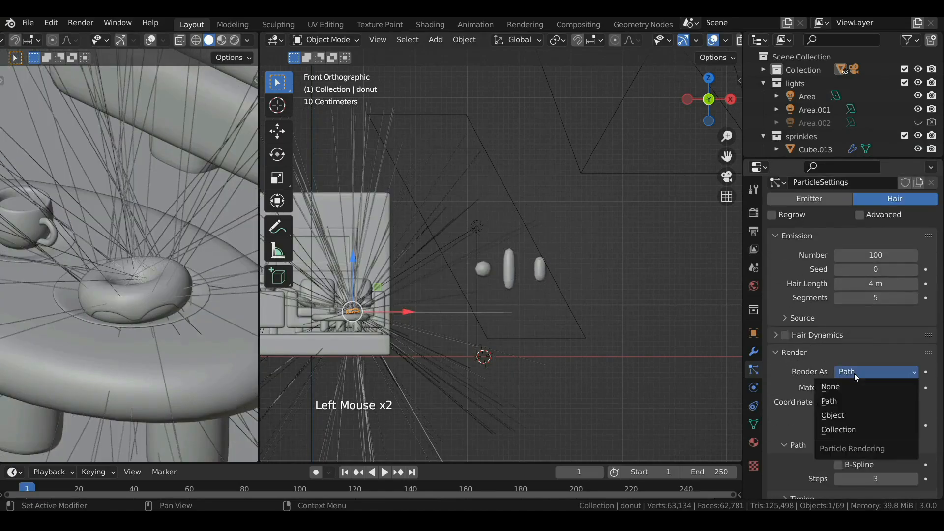
left_click(848, 433)
scroll(837, 401, "down", 3)
left_click(858, 404)
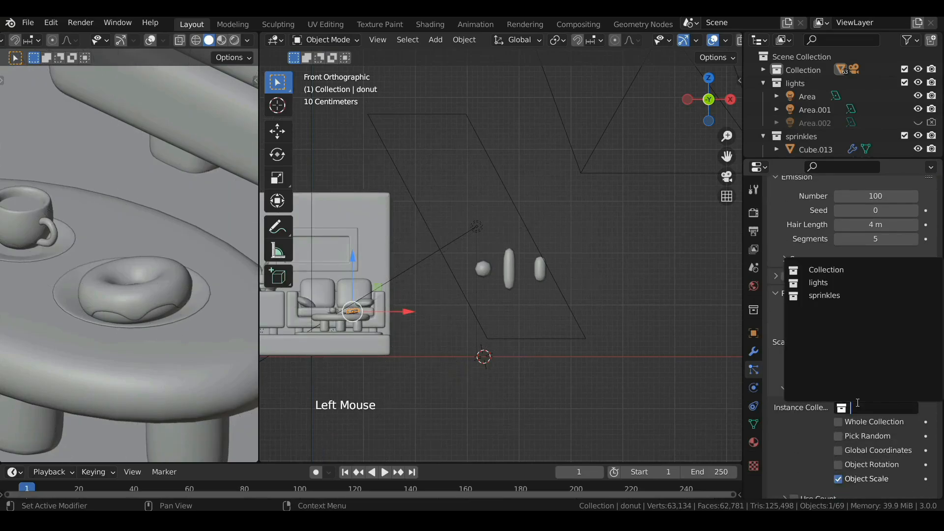
left_click(836, 295)
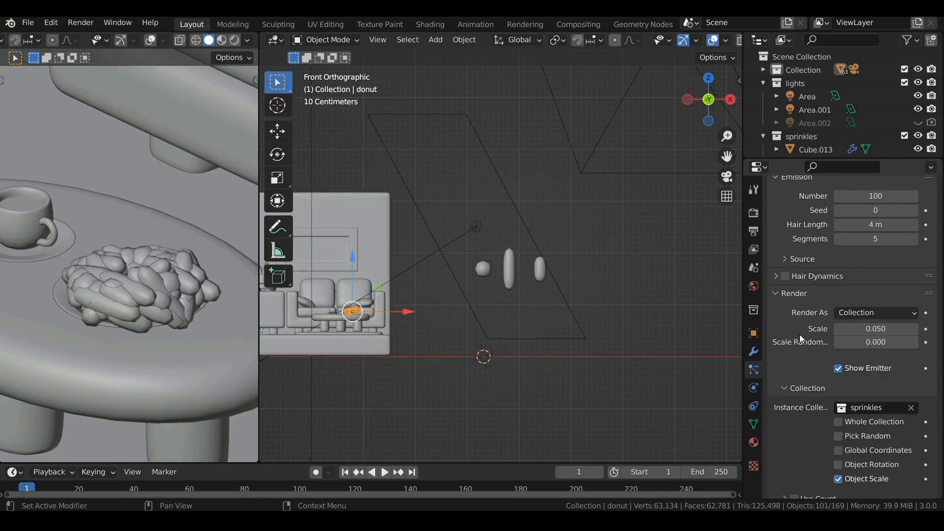
mouse_move(870, 331)
left_mouse_down()
mouse_move(849, 331)
mouse_move(879, 343)
mouse_move(858, 342)
left_mouse_up()
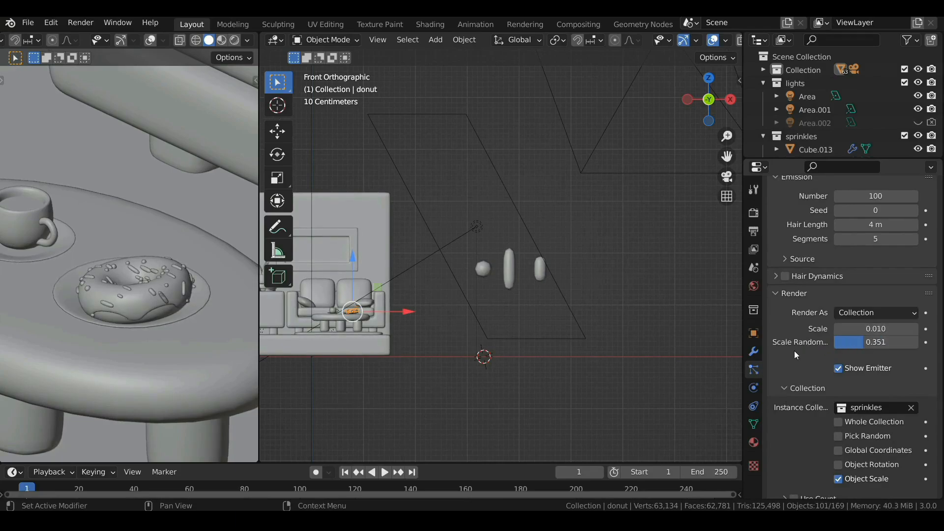
Step: Turn on the Advanced hair settings and particle Rotation, with Phase 1.000 and Randomize Phase 2.000
scroll(797, 355, "up", 3)
left_click(859, 235)
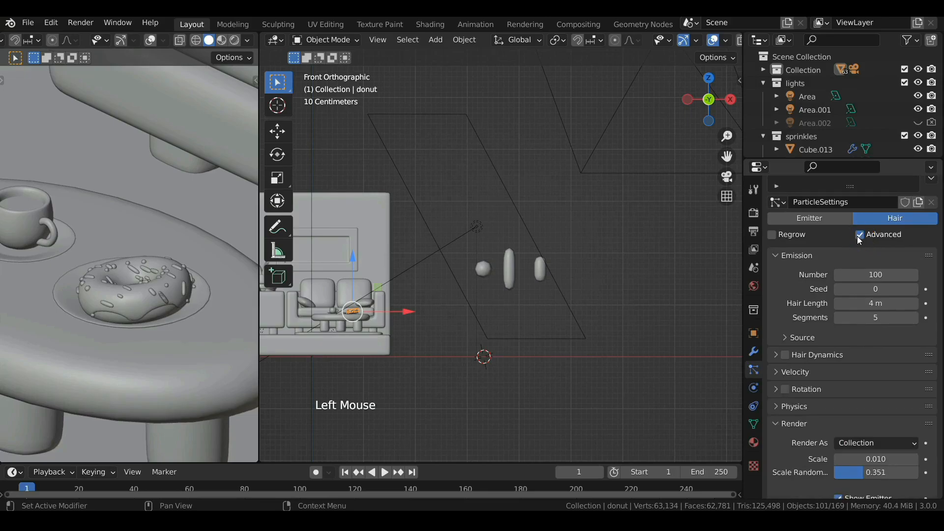
left_click(777, 390)
scroll(795, 377, "down", 4)
left_click_drag(870, 363, 860, 378)
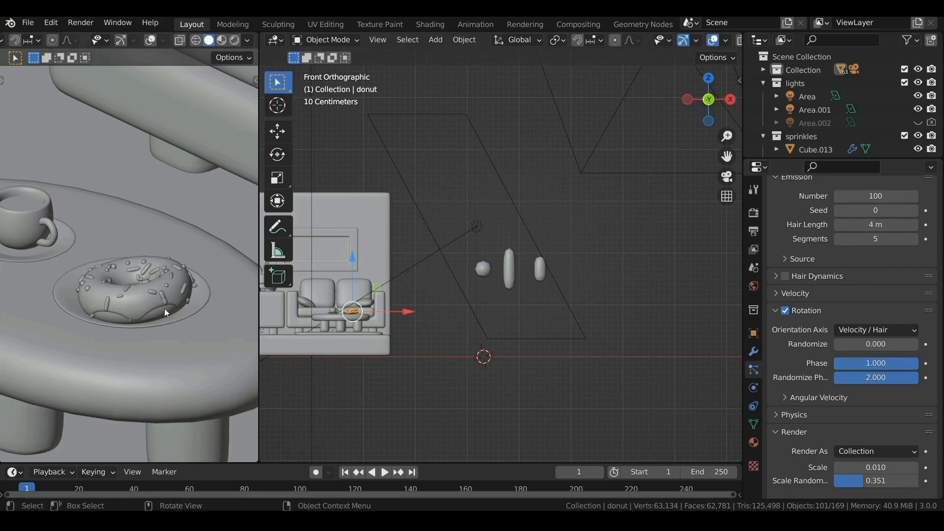
Step: Isolate the donut in local view, angle the view onto its top, and switch it to Weight Paint mode
scroll(146, 317, "up", 2)
key("KP_Divide")
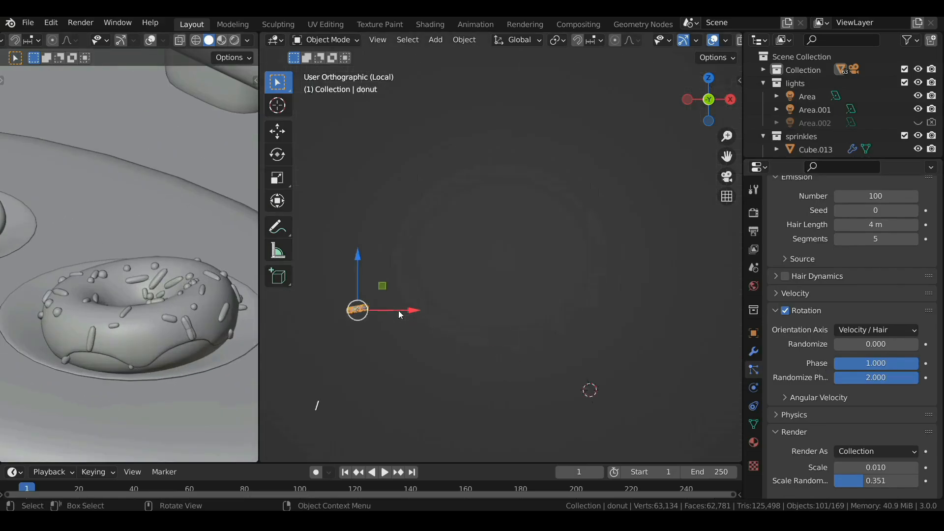
scroll(557, 264, "down", 2)
middle_click_drag(556, 263, 547, 329)
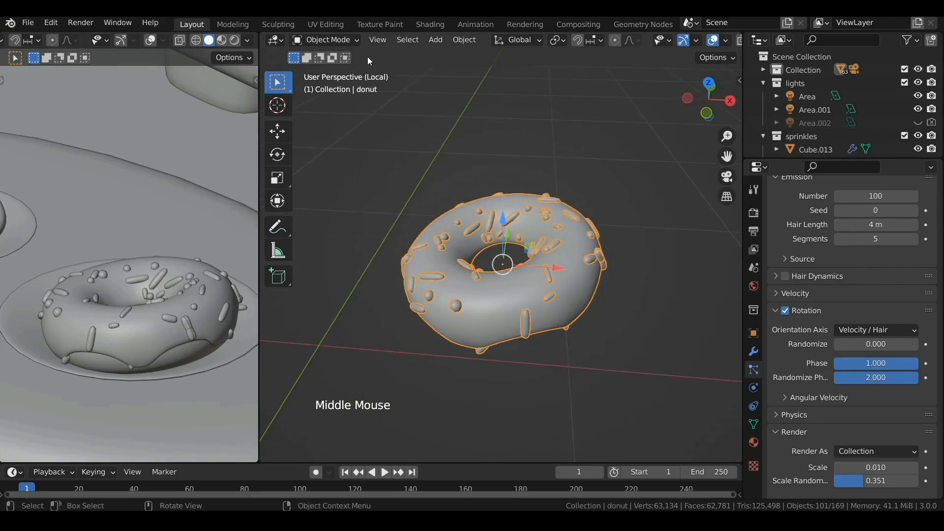
left_click(317, 40)
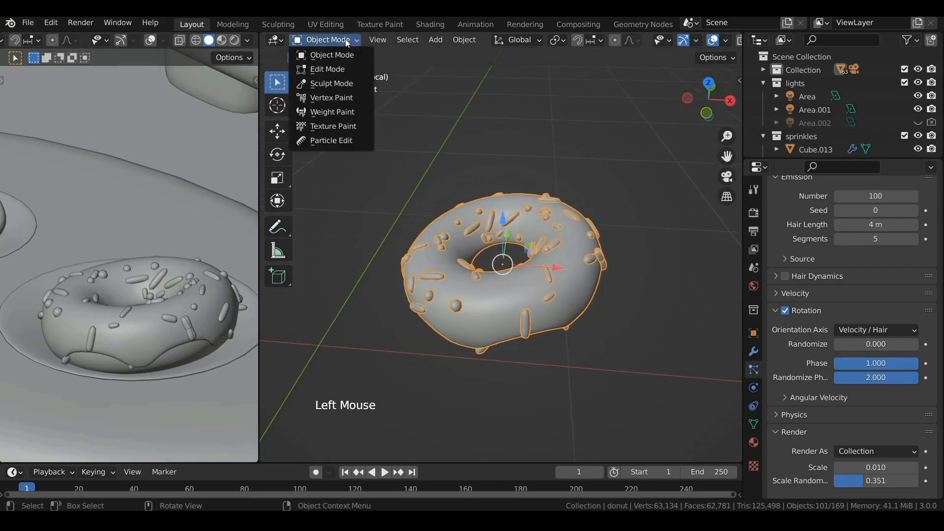
left_click(338, 111)
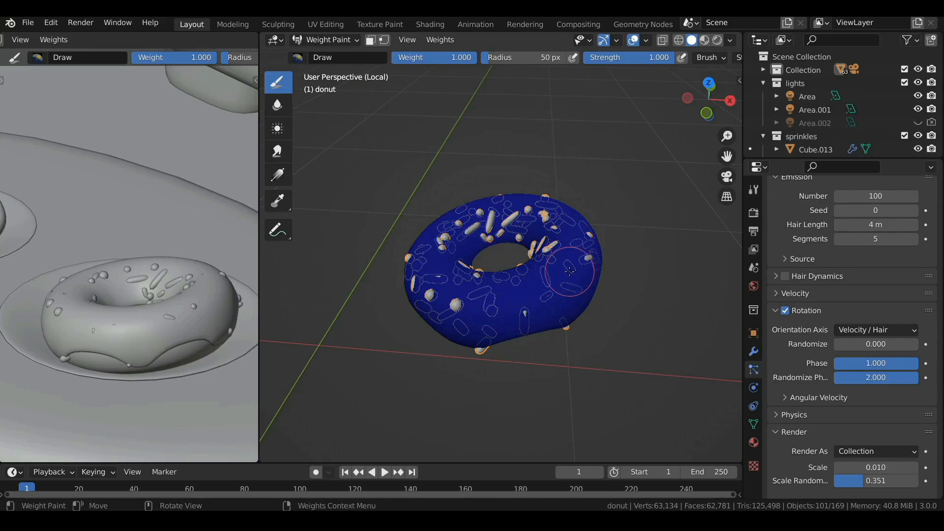
Step: Paint weight 1.000 around the donut's upper ring, enlarging the brush radius to 73 px for the far side
mouse_move(568, 270)
left_mouse_down()
mouse_move(571, 256)
mouse_move(468, 305)
mouse_move(433, 236)
mouse_move(540, 244)
left_mouse_up()
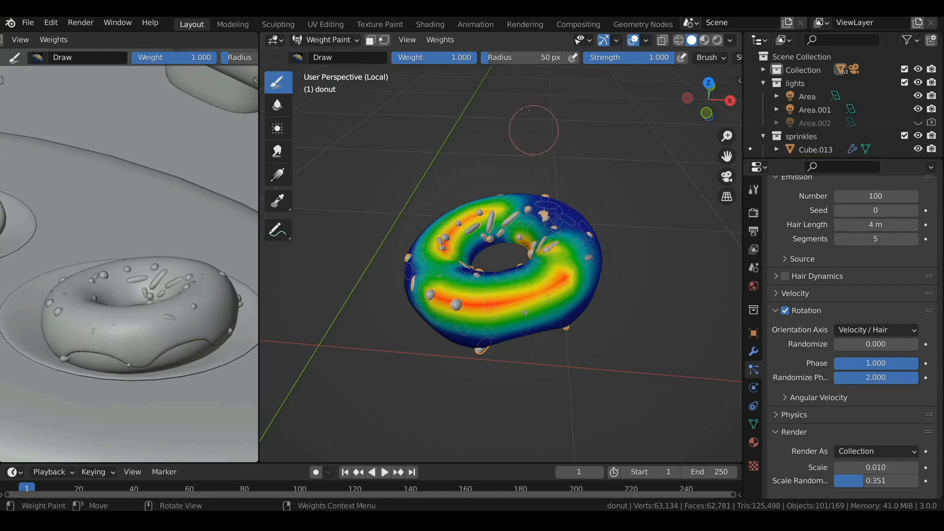
mouse_move(494, 57)
left_mouse_down()
mouse_move(524, 57)
mouse_move(493, 59)
left_mouse_up()
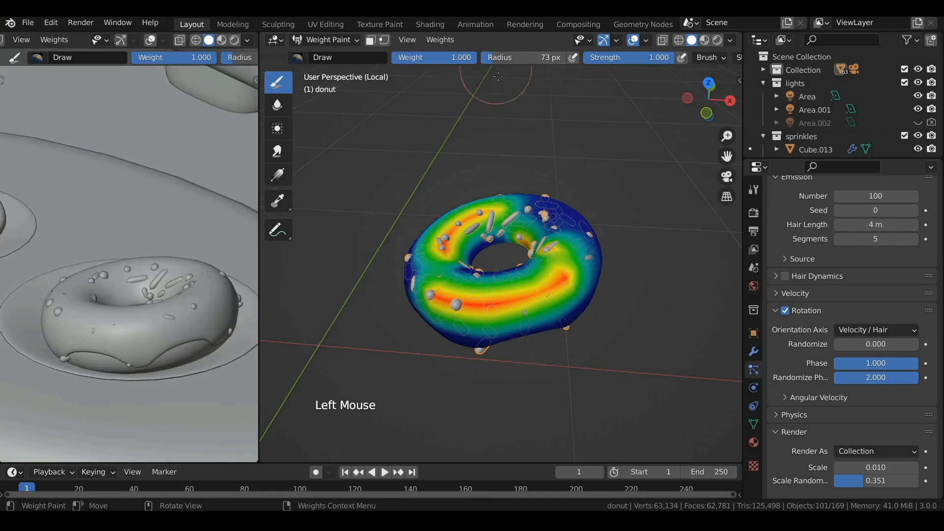
mouse_move(522, 220)
left_mouse_down()
mouse_move(566, 218)
mouse_move(564, 259)
mouse_move(555, 220)
left_mouse_up()
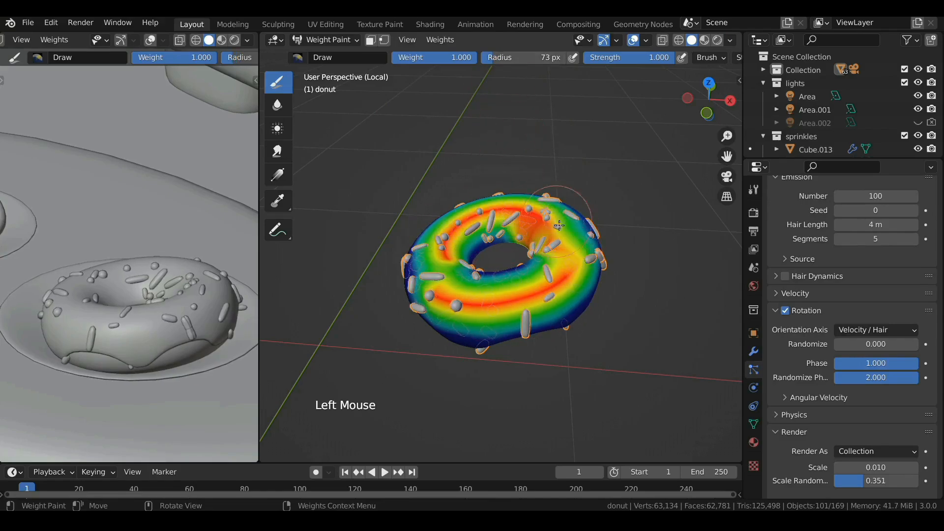
Step: Paint weight 1.000 down the donut's outer sides and along its front drips
scroll(561, 224, "up", 1)
left_click_drag(418, 290, 412, 258)
left_click_drag(575, 290, 595, 251)
middle_click_drag(566, 300, 563, 280)
left_click_drag(592, 251, 607, 295)
middle_click_drag(497, 310, 495, 303)
scroll(472, 310, "up", 1)
mouse_move(425, 305)
left_mouse_down()
mouse_move(454, 361)
mouse_move(440, 335)
left_mouse_up()
mouse_move(440, 332)
left_mouse_down()
mouse_move(455, 352)
mouse_move(487, 339)
left_mouse_up()
left_click_drag(502, 340, 531, 334)
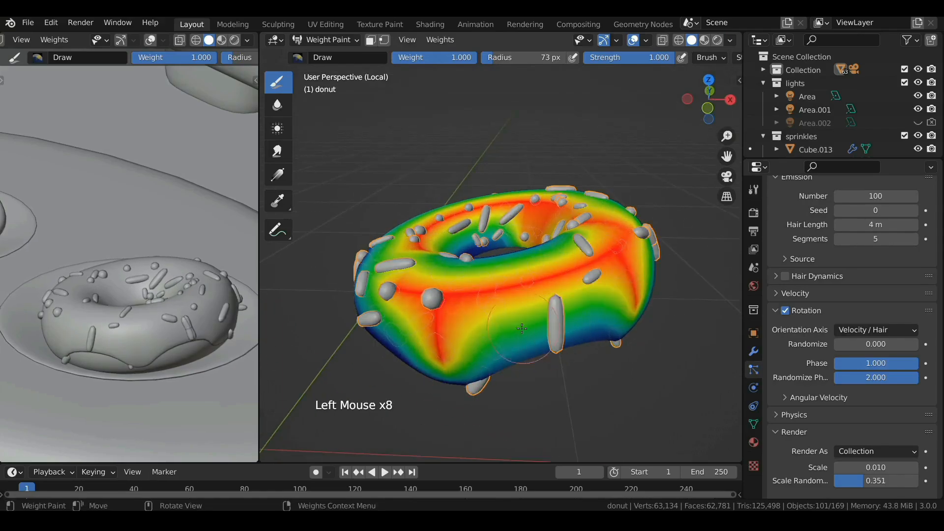
scroll(516, 329, "down", 4)
middle_click_drag(472, 315, 505, 319)
scroll(473, 310, "up", 2)
left_click_drag(418, 308, 428, 299)
middle_click_drag(440, 296, 401, 311)
Step: Lower the brush weight and paint over the inside of the donut's hole to reduce the weights there
left_click_drag(465, 58, 376, 58)
scroll(512, 255, "up", 2)
middle_click_drag(512, 254, 540, 253)
mouse_move(514, 234)
left_mouse_down()
mouse_move(523, 217)
mouse_move(531, 231)
left_mouse_up()
mouse_move(526, 218)
left_mouse_down()
mouse_move(533, 241)
mouse_move(563, 231)
mouse_move(534, 241)
left_mouse_up()
mouse_move(533, 241)
middle_mouse_down()
mouse_move(496, 202)
mouse_move(457, 73)
middle_mouse_up()
Step: Set the brush weight back to 1.000, paint the donut's remaining upper and outer areas, and return to Object Mode
left_click_drag(455, 57, 477, 58)
left_click_drag(584, 261, 595, 255)
mouse_move(595, 255)
left_mouse_down()
mouse_move(603, 242)
mouse_move(604, 287)
left_mouse_up()
scroll(603, 283, "down", 1)
middle_click_drag(603, 283, 593, 260)
left_click_drag(591, 243, 585, 235)
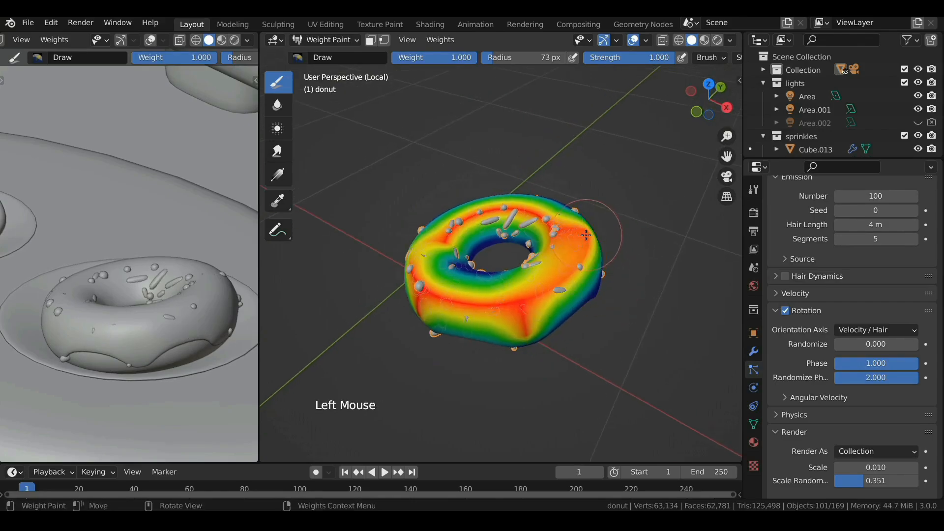
left_click(326, 40)
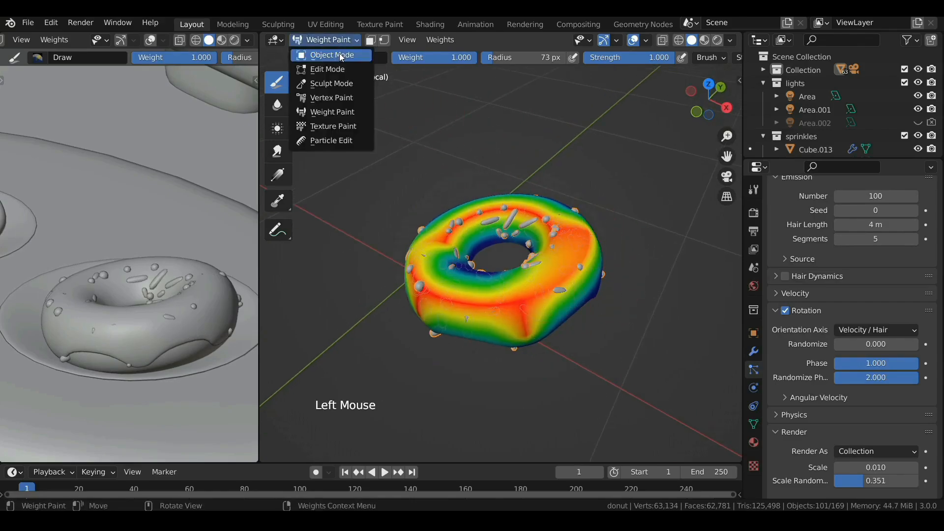
left_click(338, 55)
Step: Assign the painted vertex group Group to the particle system's Density and leave local view
mouse_move(542, 268)
middle_mouse_down()
mouse_move(543, 218)
mouse_move(544, 260)
mouse_move(555, 180)
mouse_move(585, 128)
mouse_move(514, 124)
mouse_move(590, 208)
mouse_move(555, 262)
middle_mouse_up()
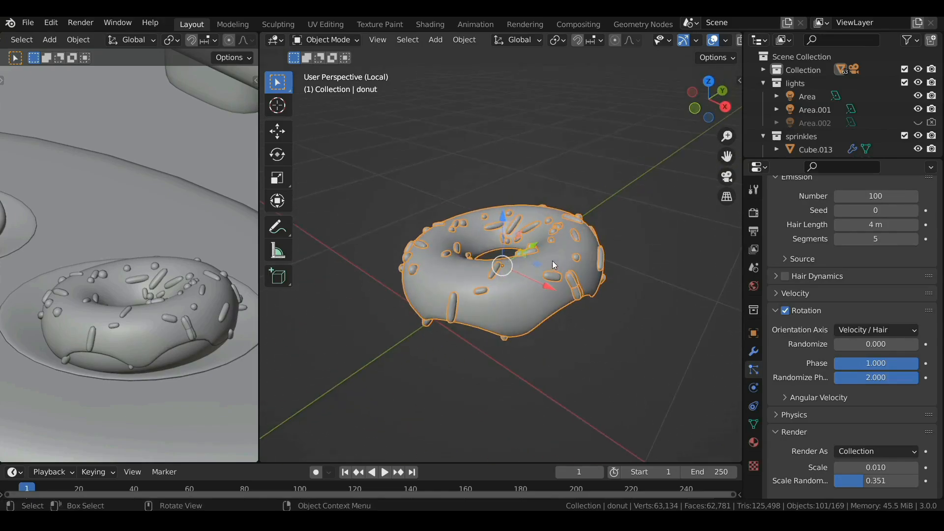
scroll(826, 406, "down", 4)
scroll(826, 406, "down", 8)
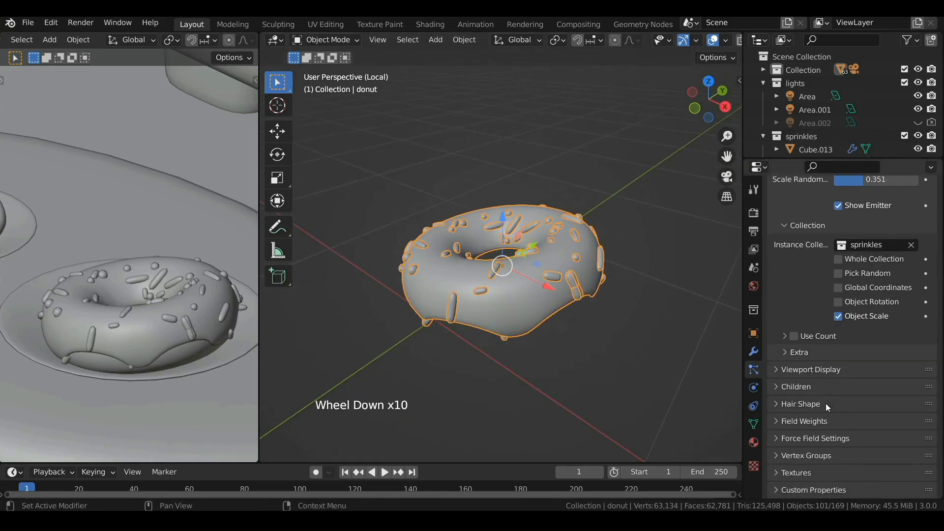
left_click(781, 454)
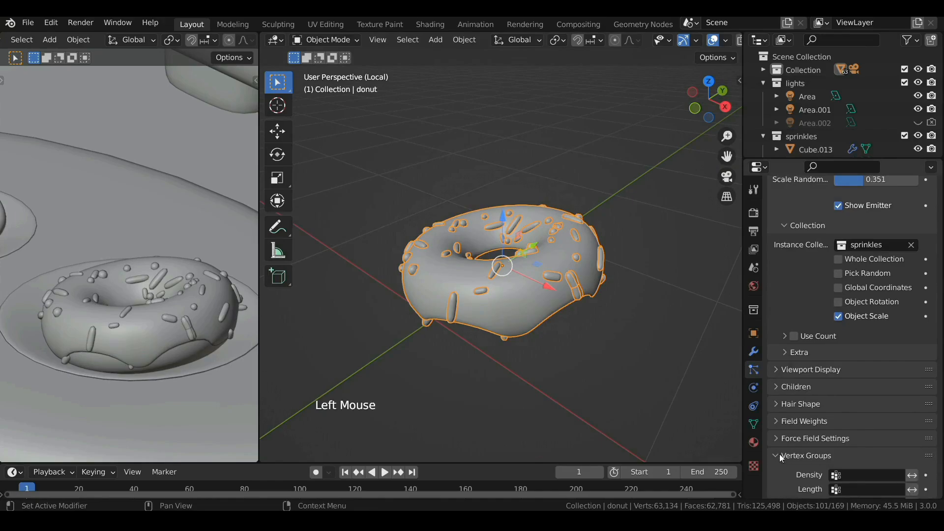
scroll(797, 451, "down", 2)
left_click(837, 382)
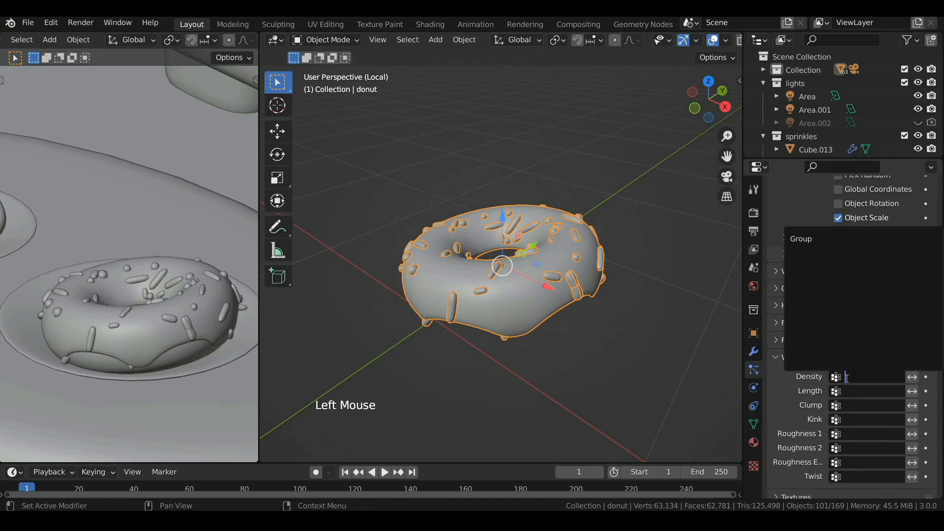
left_click(812, 240)
mouse_move(537, 311)
middle_mouse_down()
mouse_move(548, 176)
mouse_move(530, 152)
mouse_move(545, 321)
mouse_move(541, 172)
mouse_move(531, 305)
mouse_move(534, 297)
middle_mouse_up()
key("KP_Divide")
Step: Scale down the long, the short and the round sprinkle one after another to make the donut's sprinkles smaller
scroll(522, 295, "up", 3)
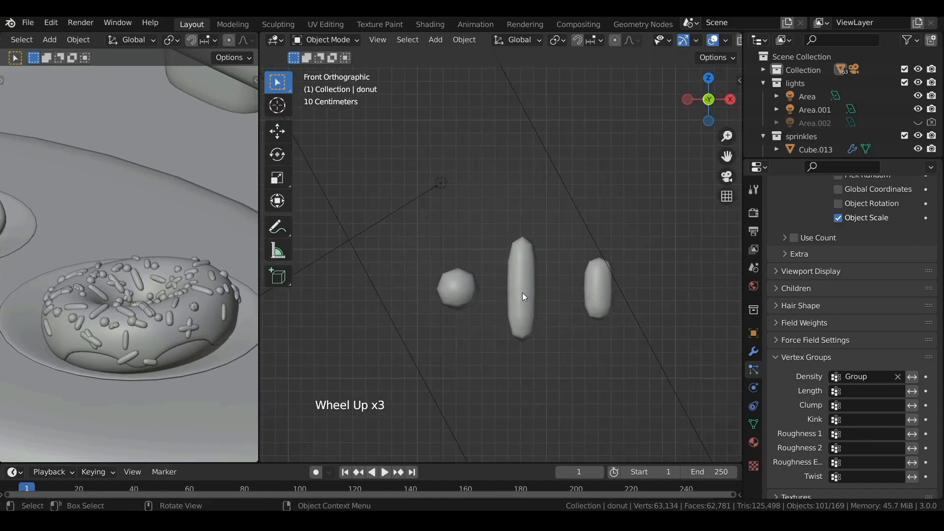
left_click(522, 293)
key("s")
left_click(614, 289)
left_click(600, 290)
key("s")
left_click(642, 281)
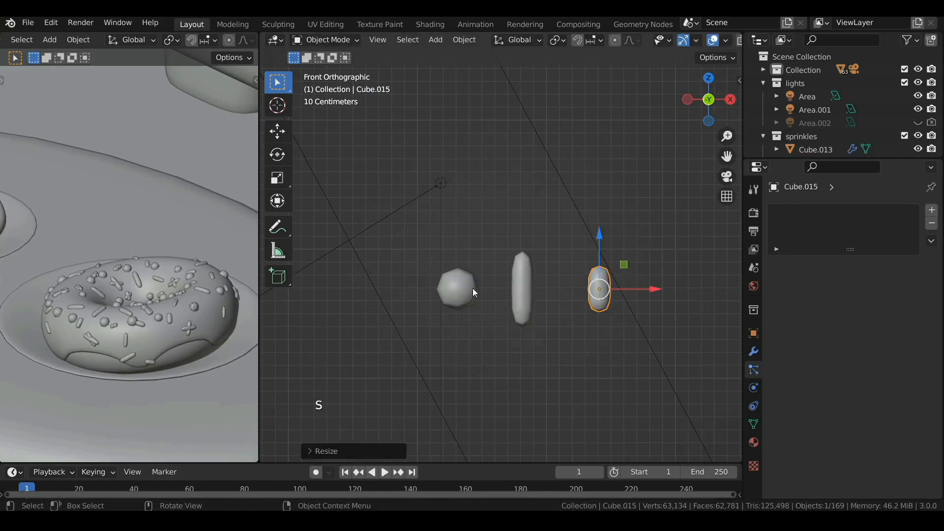
left_click(460, 291)
key("s")
left_click(576, 272)
Step: Select the donut on the coffee table and set its particle system's emission Seed to 4
scroll(521, 291, "down", 7)
middle_click_drag(435, 312, 573, 298, "shift")
scroll(578, 299, "up", 9)
left_click(661, 367)
middle_click_drag(666, 339, 504, 314, "shift")
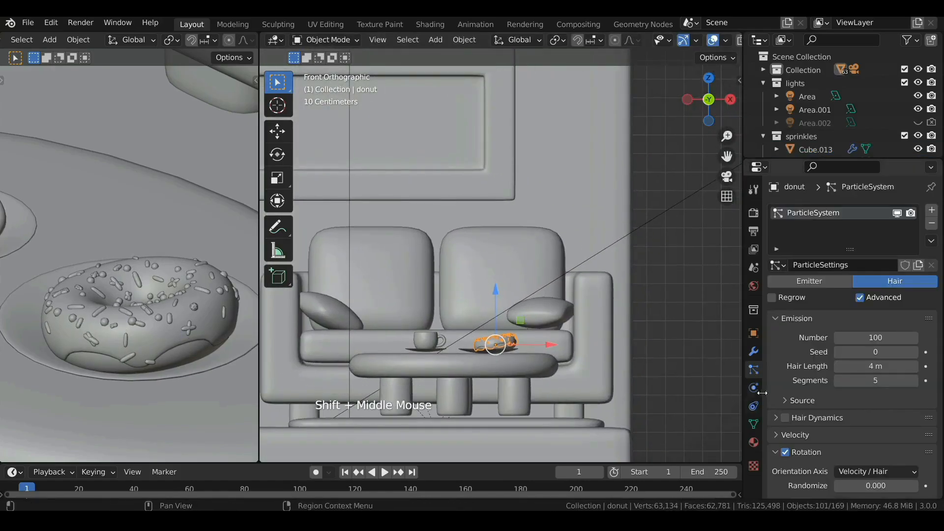
left_click(915, 352)
left_click(914, 353)
left_click(915, 352)
left_click(914, 352)
left_click(915, 352)
left_click(915, 352)
left_click(915, 352)
left_click(840, 355)
left_click(840, 355)
left_click(840, 355)
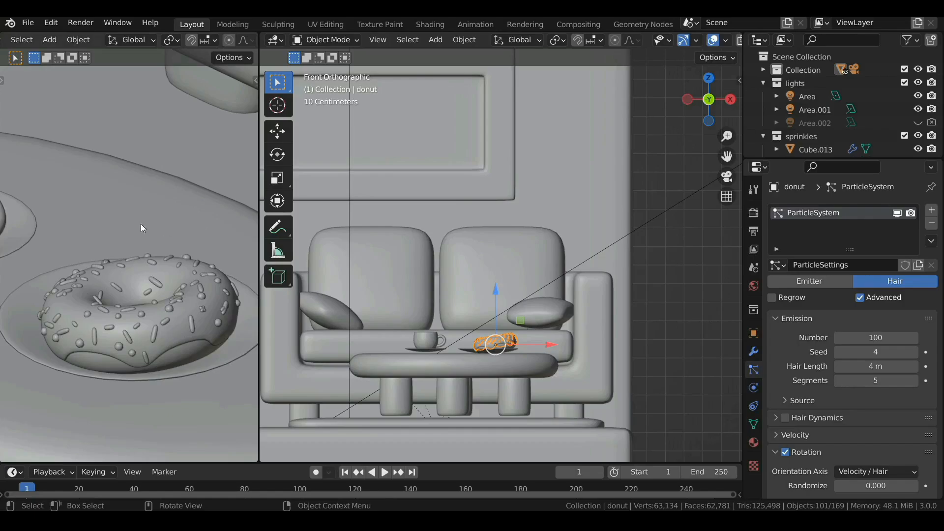
Step: Show the whole room through the camera with rendered viewport shading
scroll(138, 229, "down", 9)
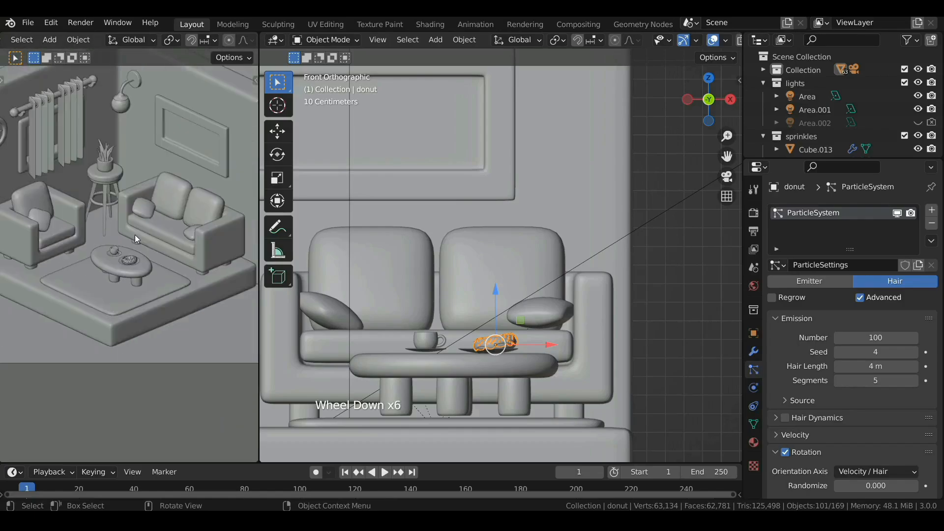
scroll(217, 43, "down", 6)
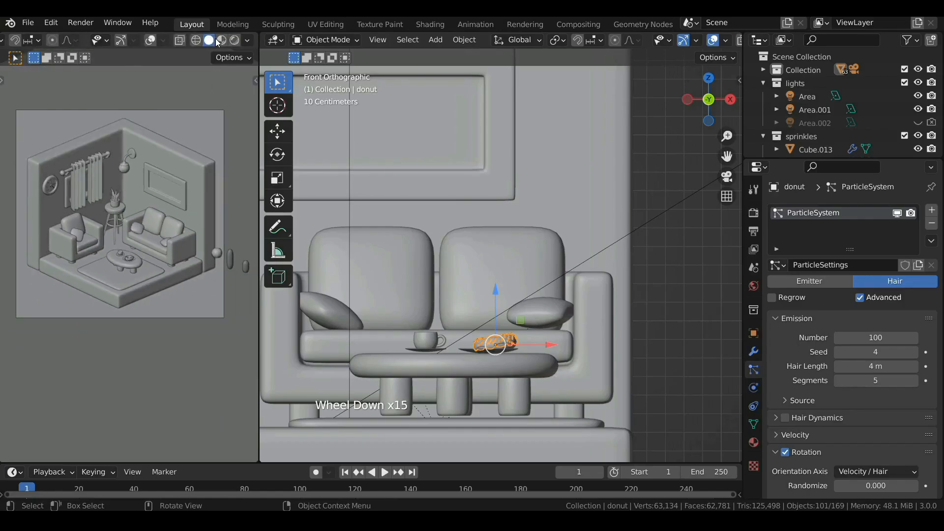
left_click(234, 40)
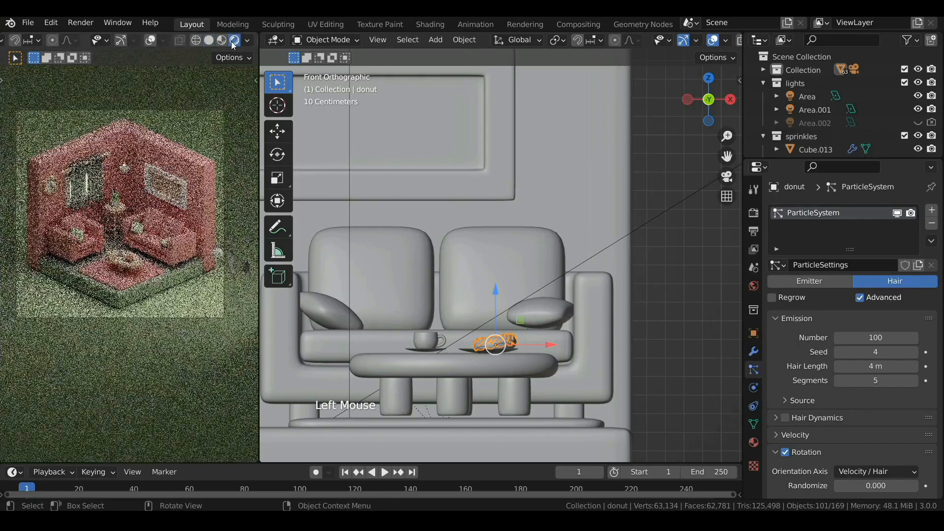
middle_click_drag(166, 205, 187, 243, "shift")
scroll(179, 242, "up", 1)
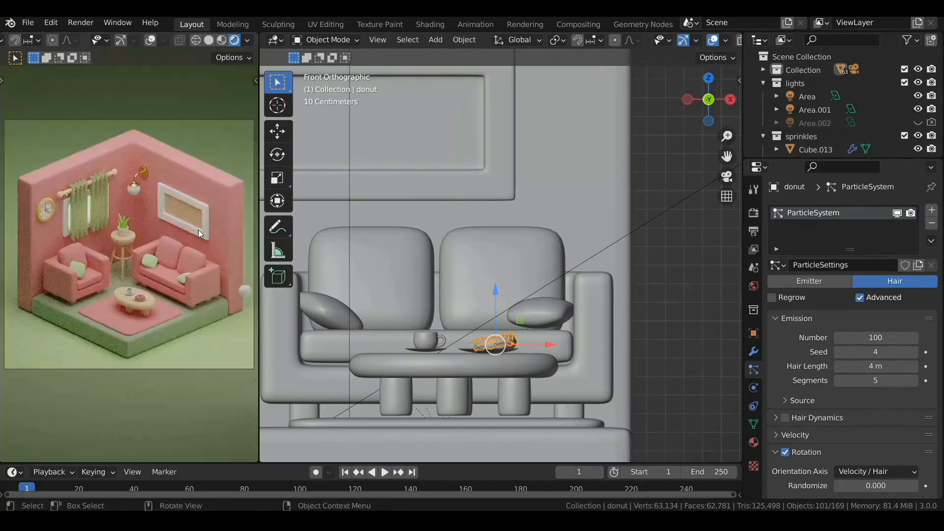
Step: Select all three source sprinkles and move them along the X axis, farther away from the room
scroll(504, 316, "down", 5)
middle_click_drag(640, 285, 538, 323, "shift")
left_click(588, 271)
left_click(625, 264, "shift")
left_click(664, 273, "shift")
scroll(640, 275, "down", 2)
left_click_drag(610, 274, 698, 278)
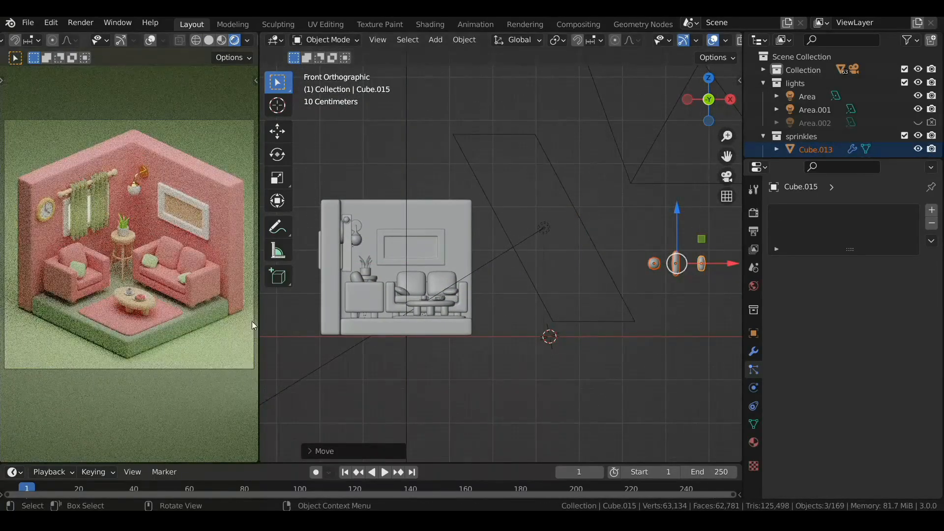
Step: Restrict the rendered preview to a region around the donut, tighten that region, and inspect the sprinkles up close
key("ctrl+b")
left_click_drag(125, 285, 155, 314)
scroll(147, 315, "up", 3)
middle_click_drag(147, 319, 150, 298, "shift")
scroll(150, 296, "up", 6)
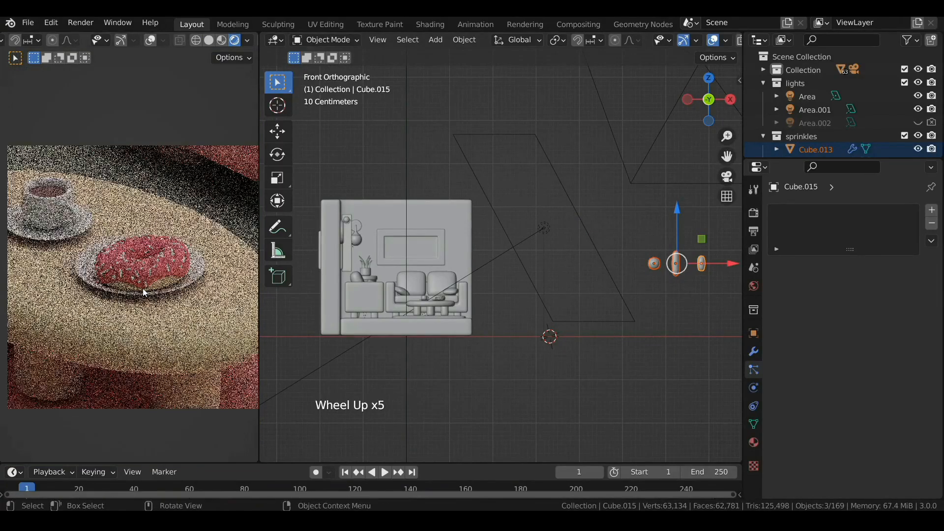
scroll(150, 296, "up", 1)
scroll(150, 296, "down", 3)
key("ctrl+b")
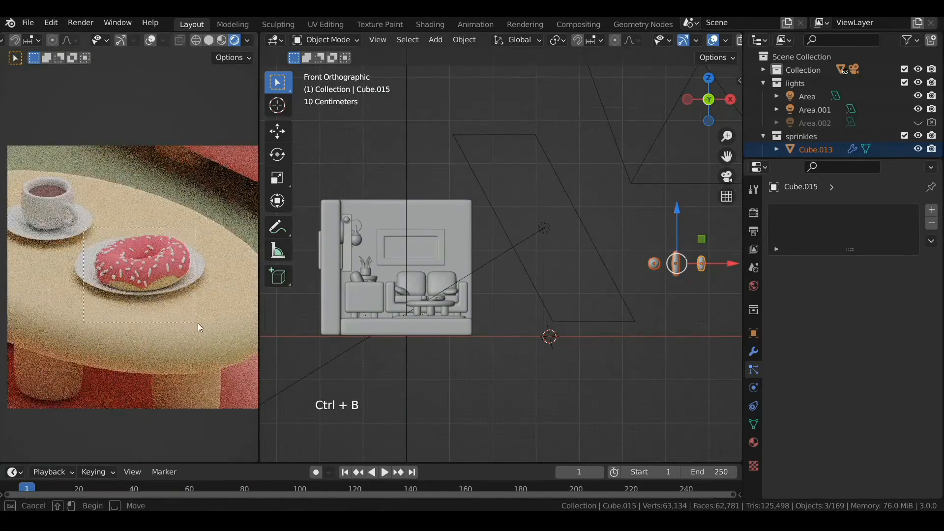
left_click_drag(198, 323, 203, 324)
scroll(201, 325, "up", 3)
middle_click_drag(193, 325, 177, 323, "shift")
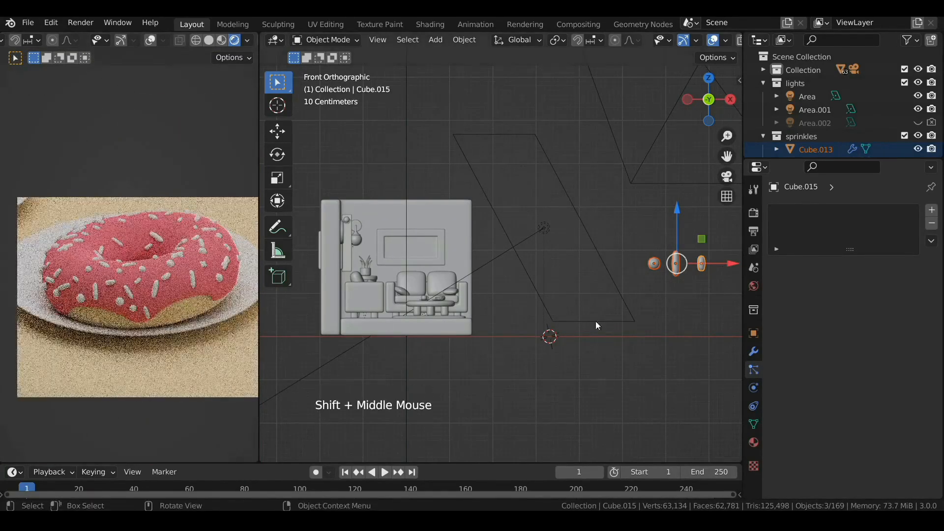
Step: Give the round sprinkle a new material with a light blue base color
middle_click_drag(681, 290, 582, 290, "shift")
left_click(599, 267)
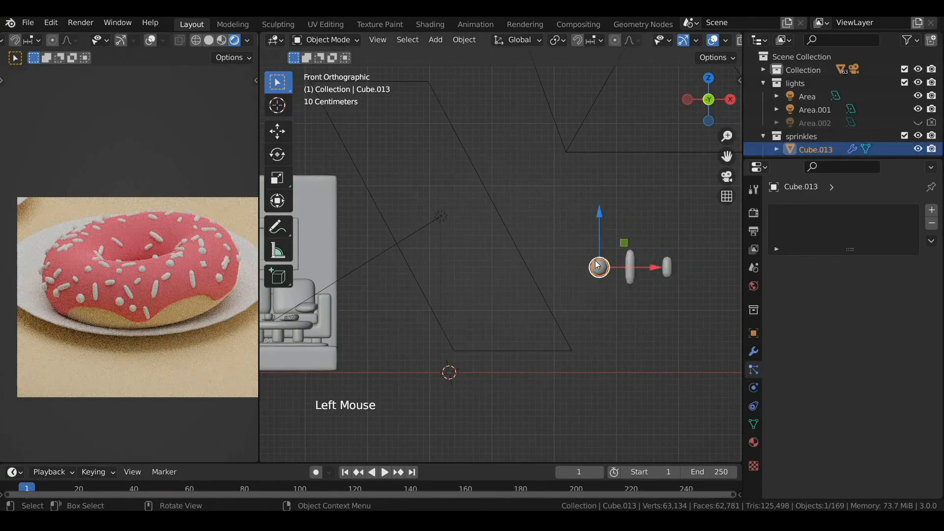
left_click(757, 436)
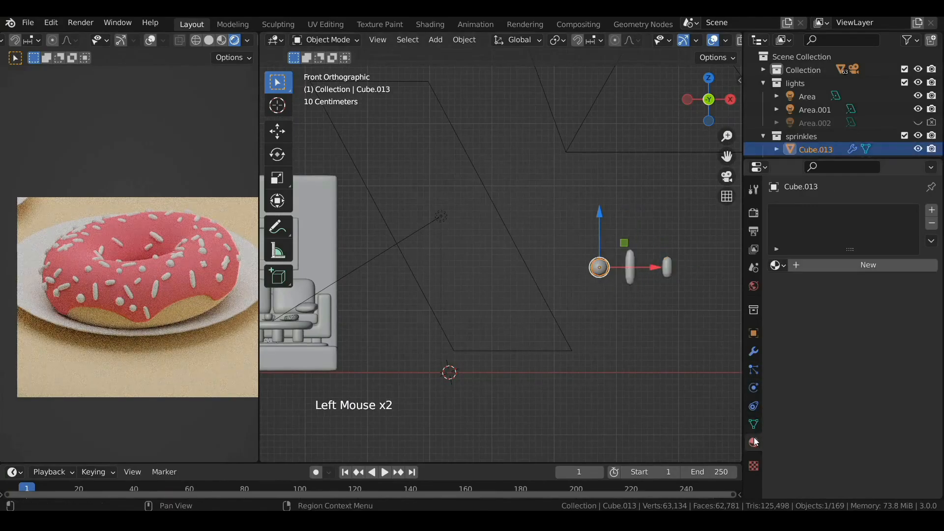
left_click(843, 268)
left_click(868, 379)
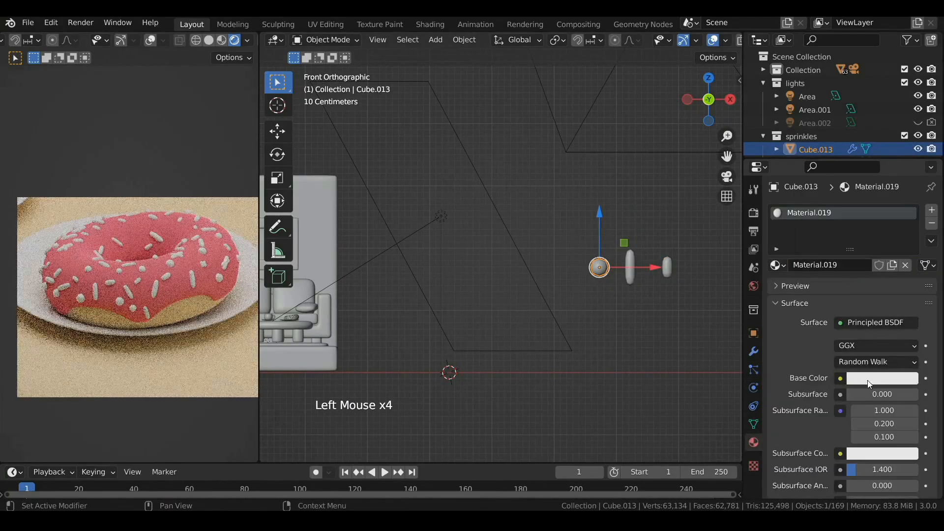
left_click_drag(849, 234, 860, 210)
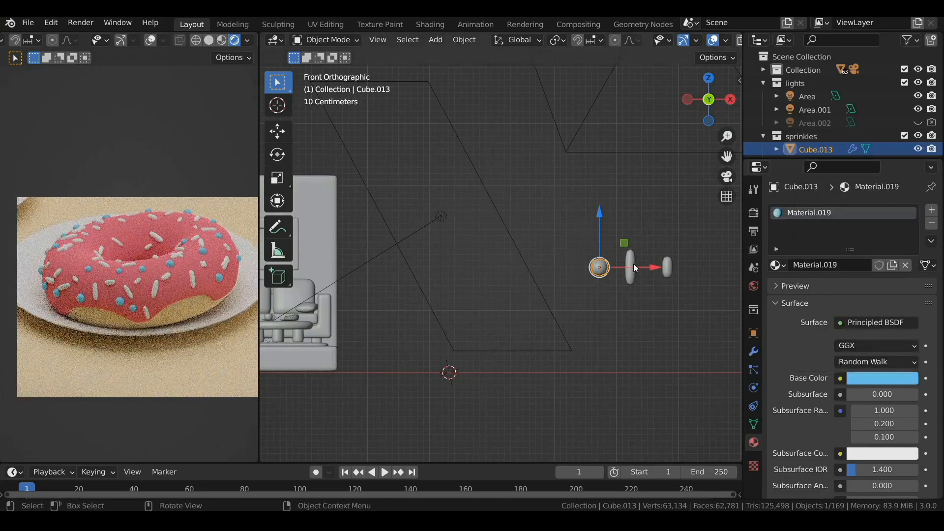
Step: Give the short sprinkle a new material with a golden yellow base color
left_click(667, 267)
left_click(866, 263)
left_click(878, 379)
left_click(818, 265)
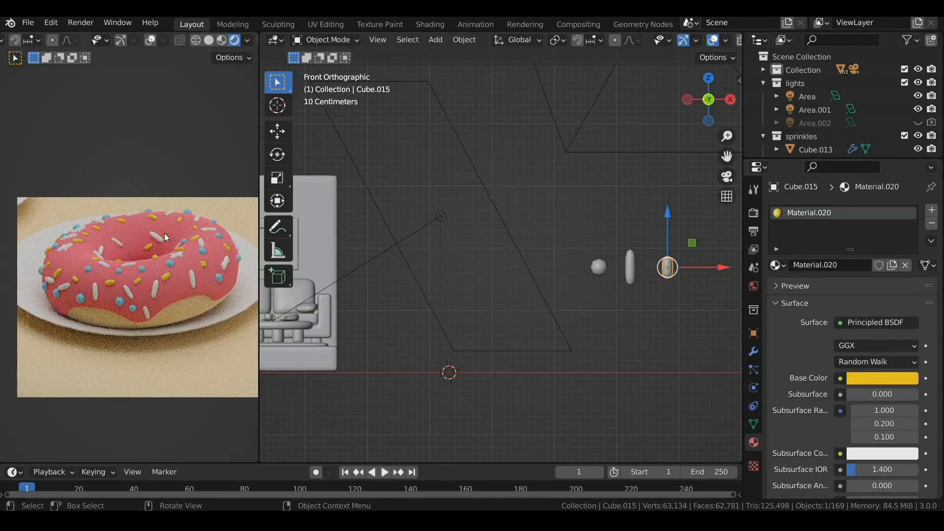
Step: Extend the render region over the entire camera frame to preview the whole room
scroll(164, 234, "down", 10)
key("ctrl+b")
left_click_drag(27, 119, 216, 318)
scroll(201, 276, "up", 2)
middle_click_drag(202, 276, 202, 305, "shift")
scroll(203, 306, "up", 2)
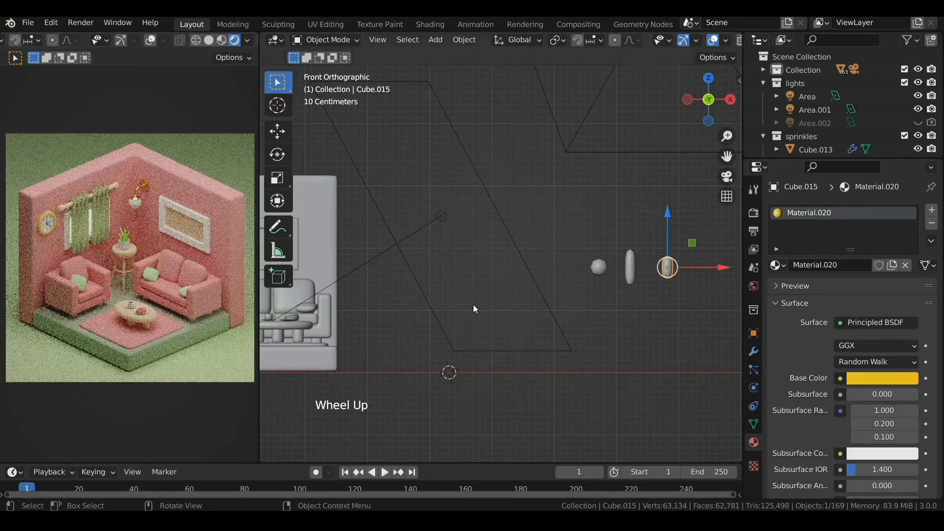
Step: Reset the 3D cursor to the world origin and frame the room in a perspective view
scroll(474, 306, "down", 2)
middle_click_drag(497, 302, 533, 310)
scroll(545, 339, "up", 3)
key("shift+c")
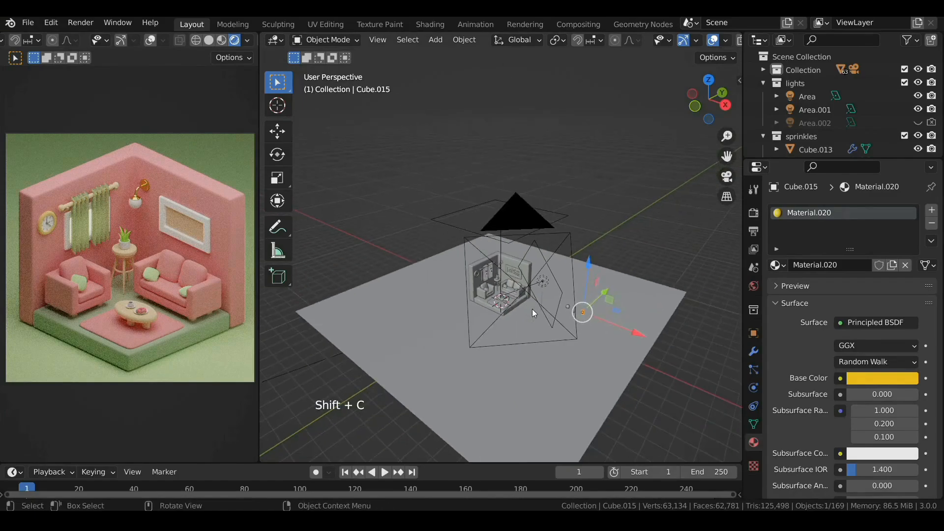
scroll(541, 390, "up", 7)
middle_click_drag(541, 390, 510, 285, "shift")
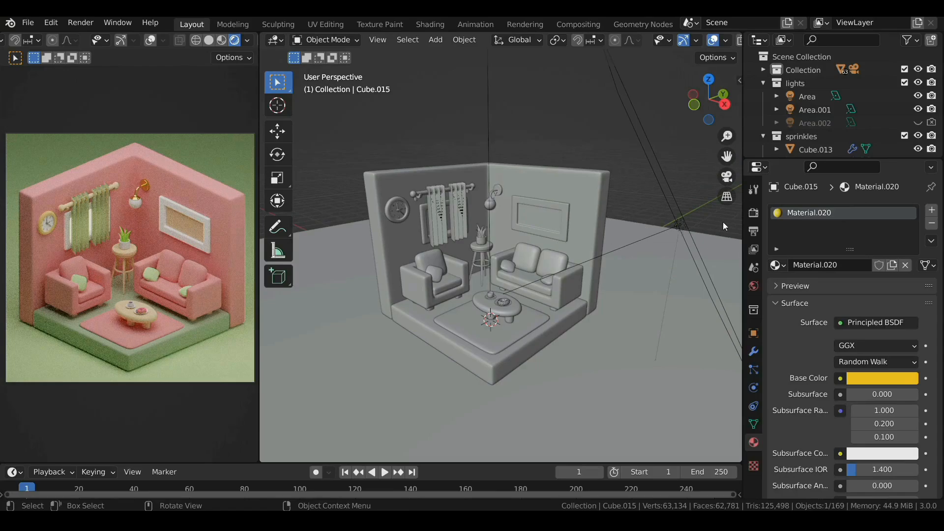
Step: In the color management settings, set the view transform to Standard and the look to High Contrast
left_click(753, 214)
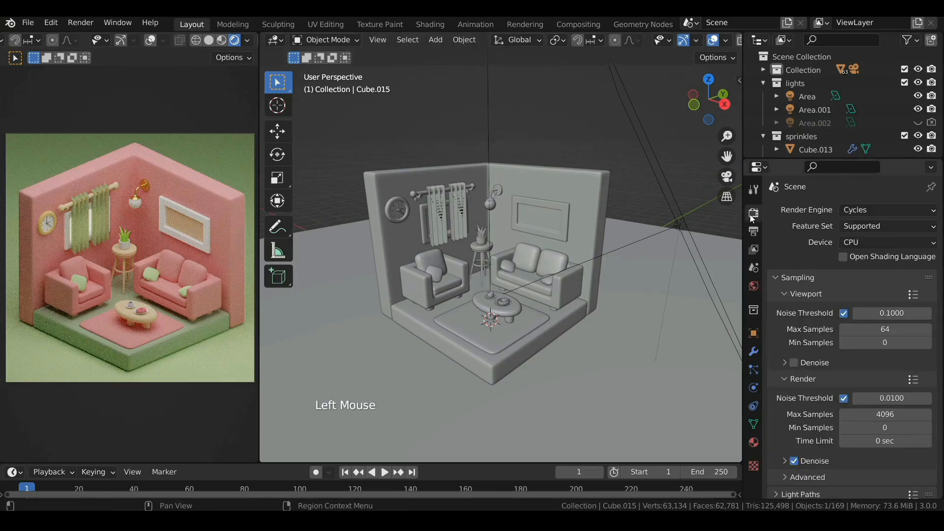
scroll(800, 224, "down", 8)
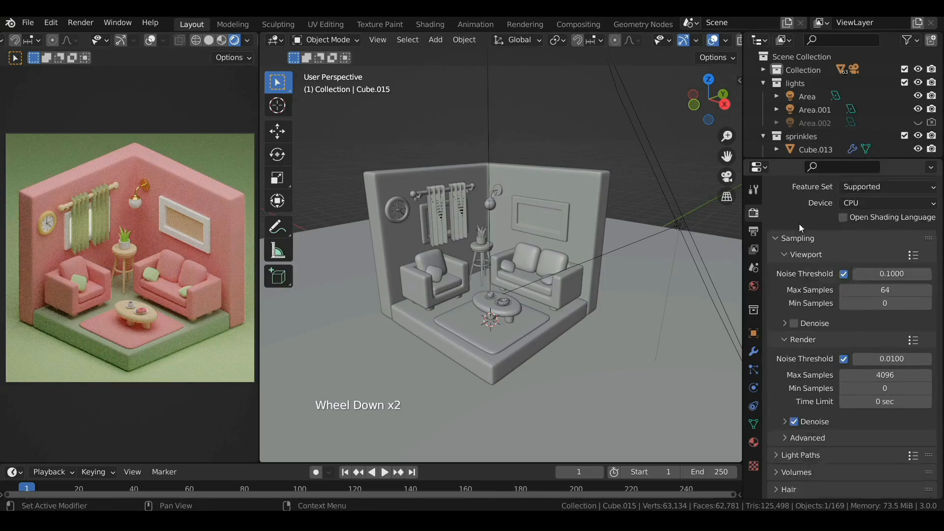
left_click(783, 491)
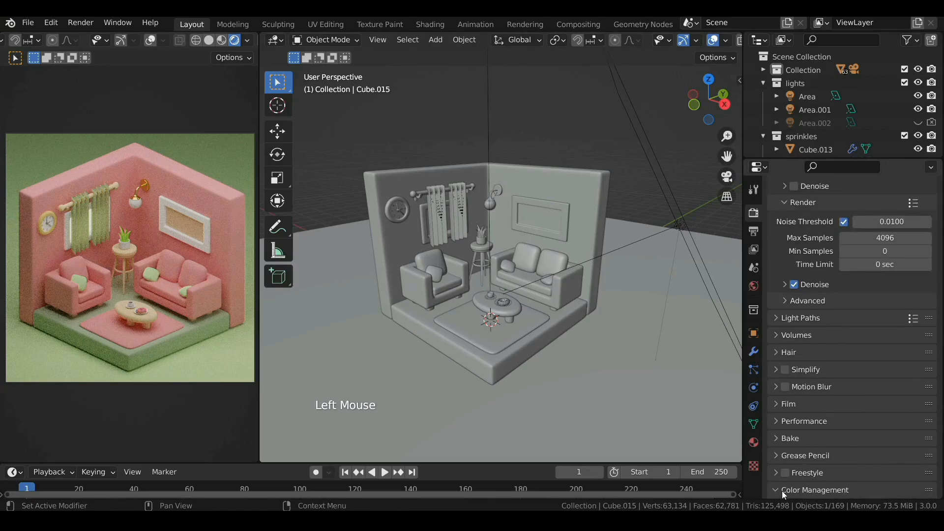
scroll(836, 404, "down", 5)
left_click(859, 408)
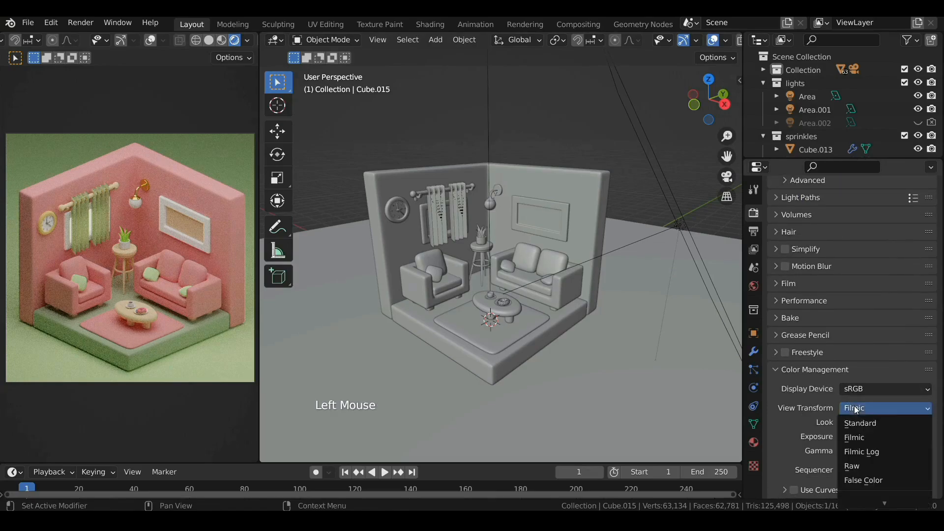
left_click(858, 422)
left_click(856, 423)
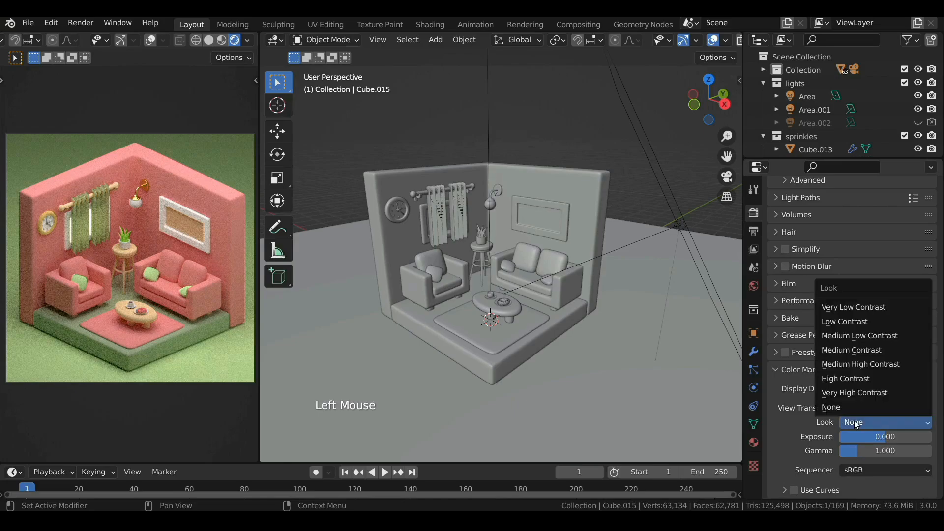
left_click(850, 379)
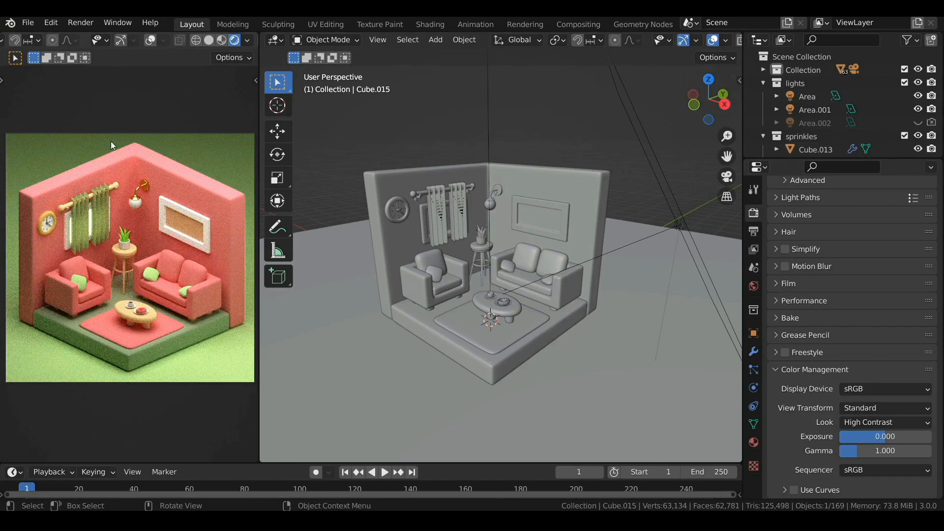
Step: Duplicate the area light above the room in top view and place the copy about -10.51 m in X and 10.51 m in Y away
left_click(708, 78)
scroll(500, 212, "down", 6)
left_click(491, 242)
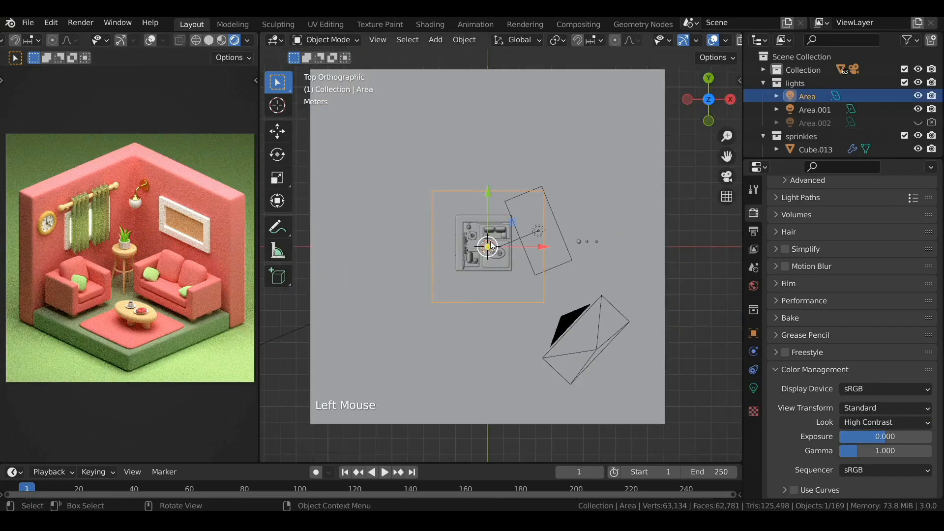
scroll(491, 241, "down", 2)
key("shift+d")
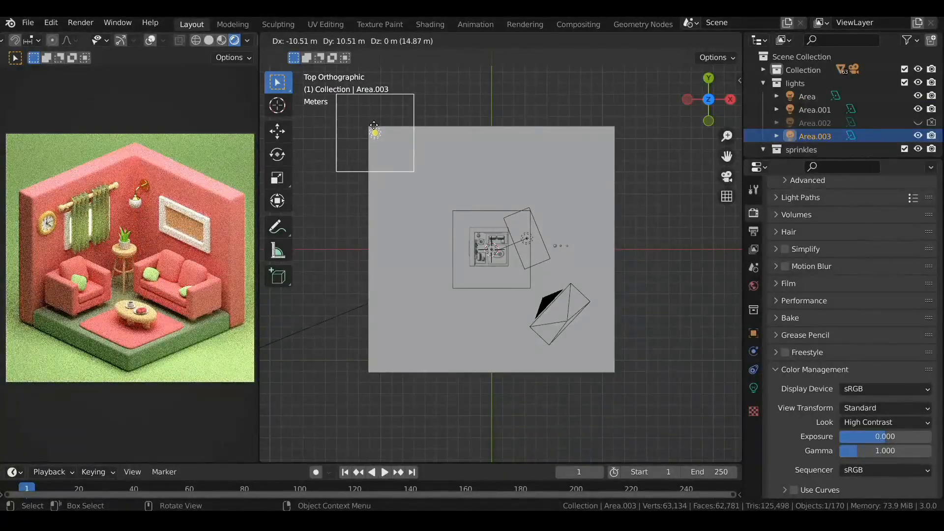
left_click(373, 126)
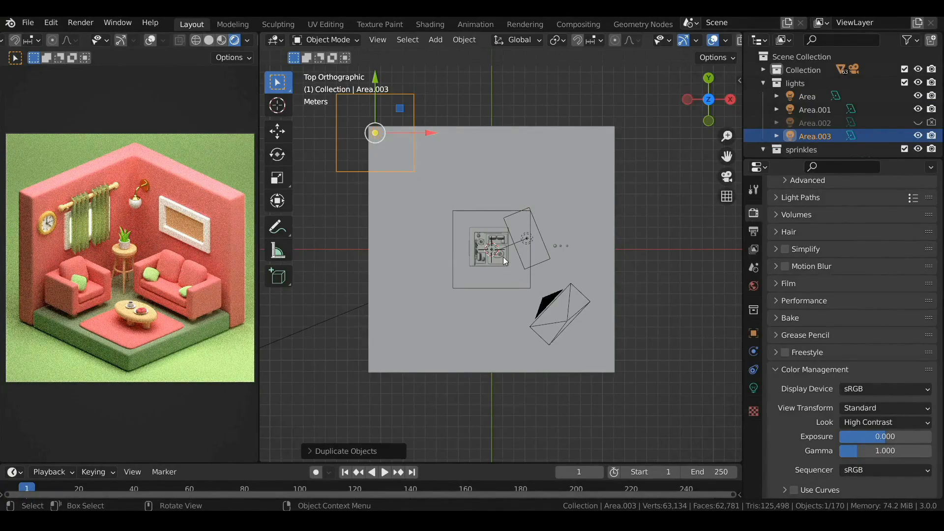
Step: Set the render Max Samples to 128 and the Cycles device to GPU Compute
scroll(851, 350, "up", 11)
left_click(885, 412)
type("128")
key("Return")
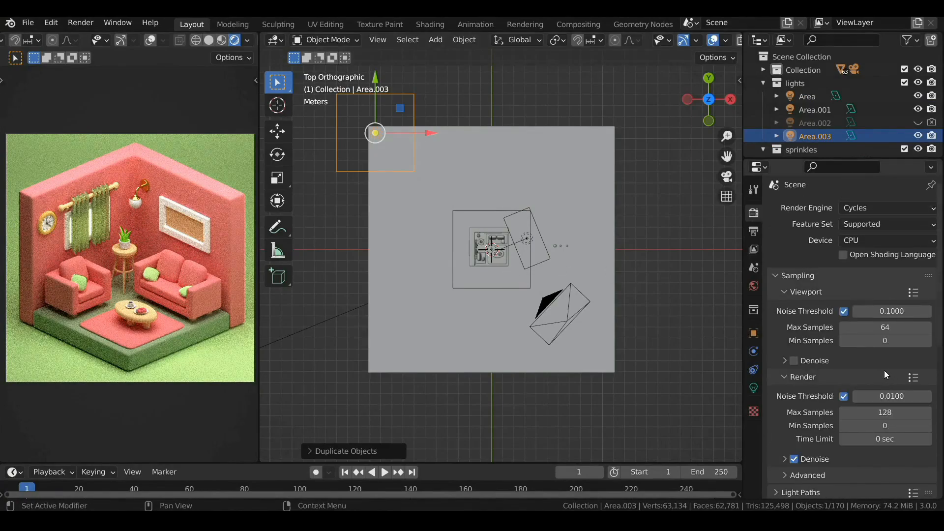
scroll(884, 370, "up", 1)
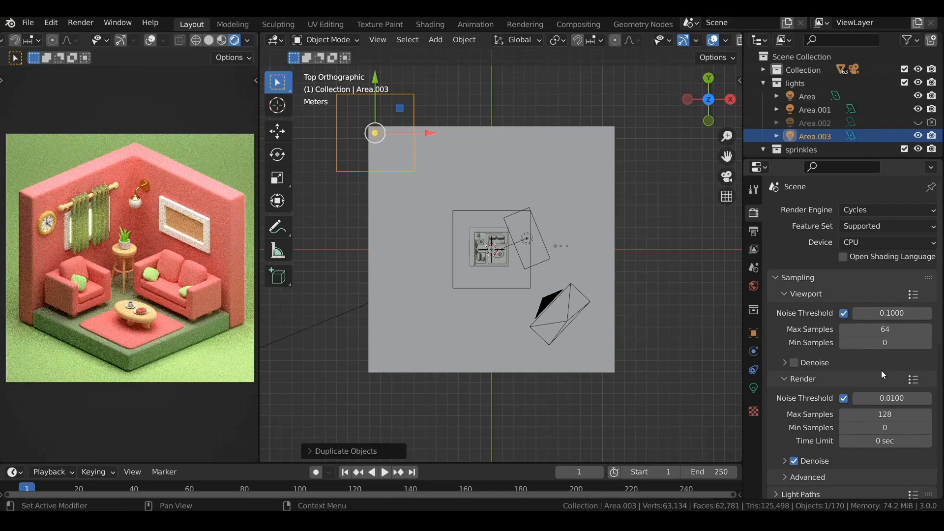
left_click(867, 242)
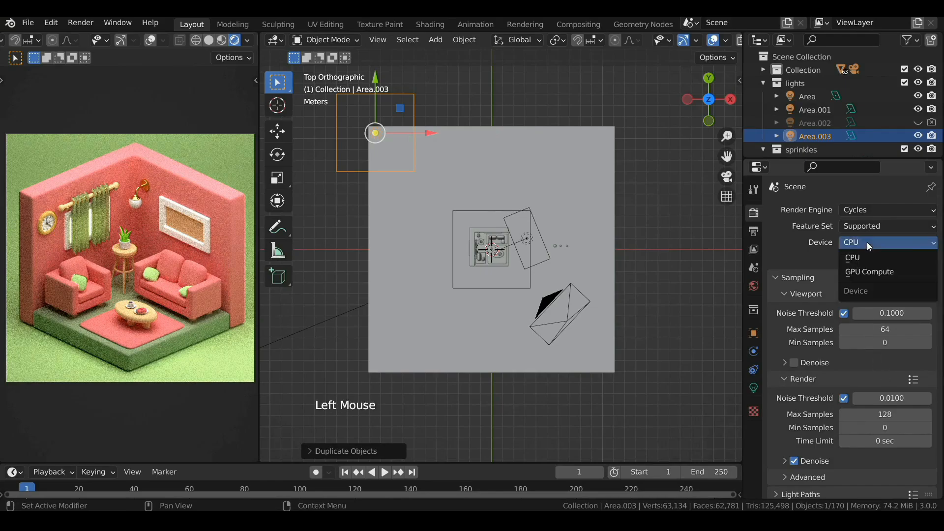
left_click(868, 271)
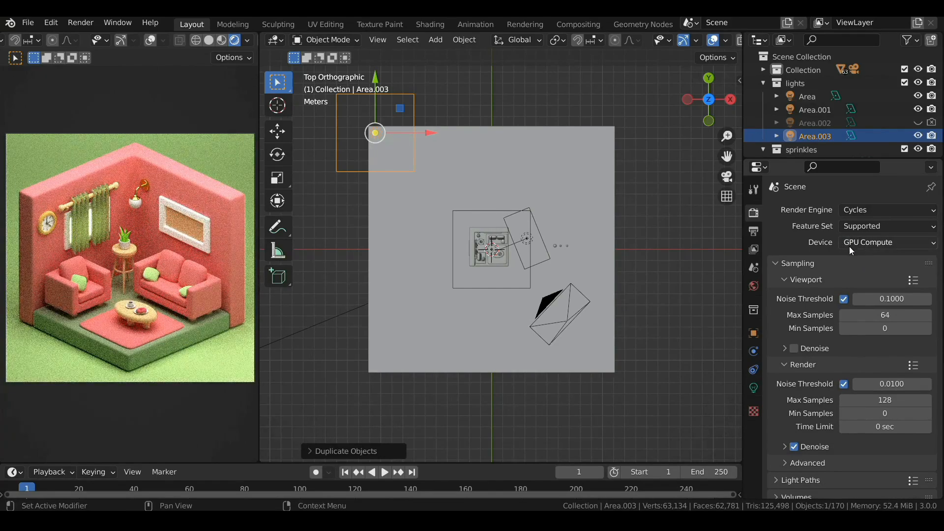
Step: Open the system preferences, check the OptiX and HIP options for Cycles render devices, and return to CUDA
left_click(51, 23)
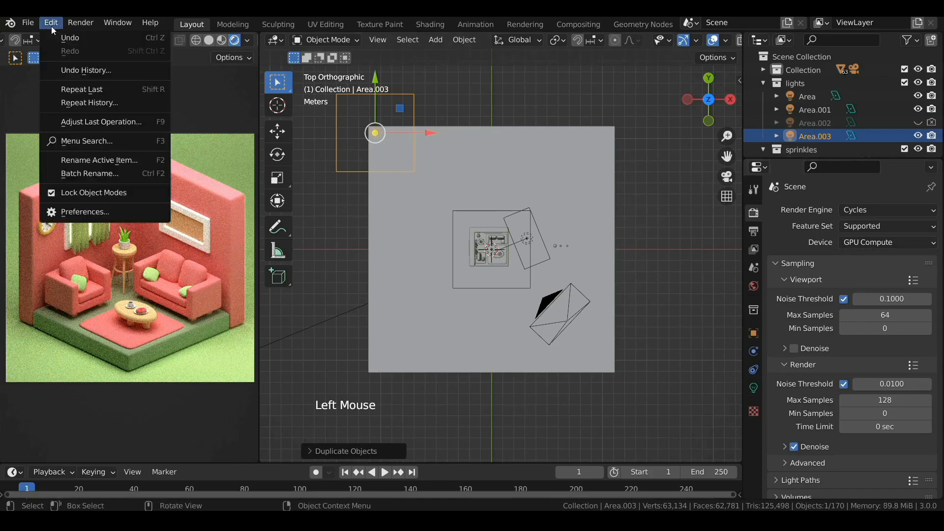
left_click(44, 211)
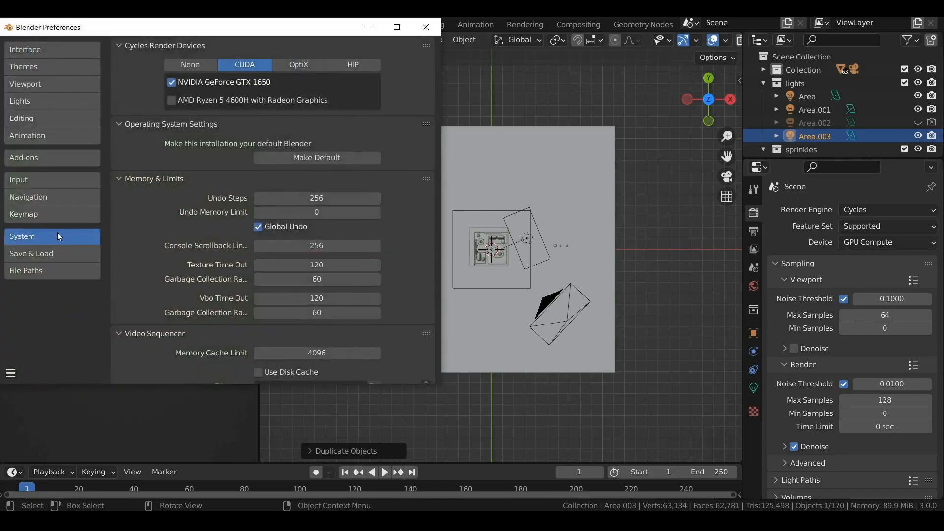
left_click(284, 67)
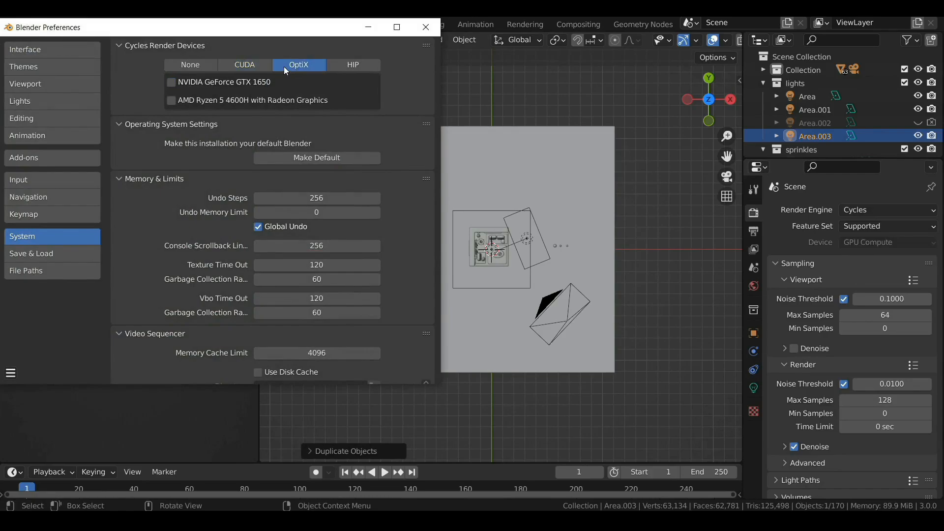
left_click(350, 67)
left_click(281, 66)
left_click(236, 67)
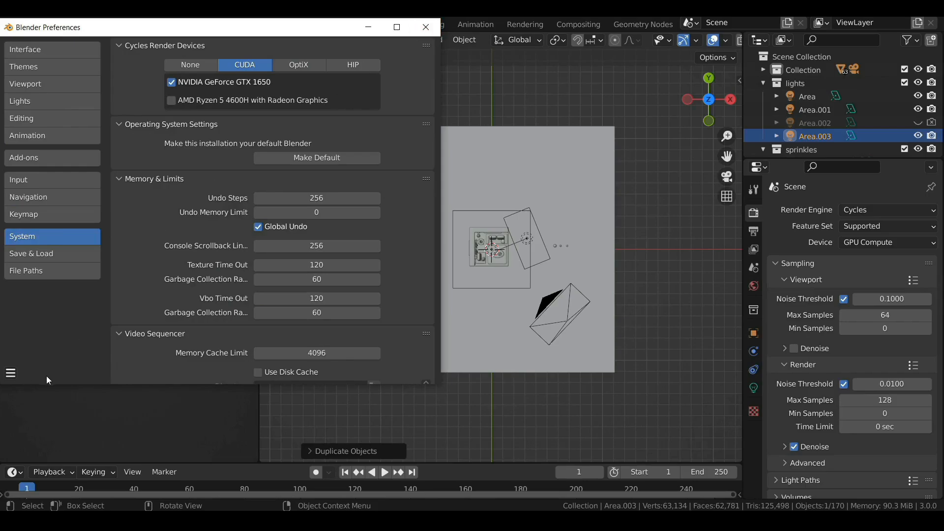
Step: Close the preferences and save the project as "living room.blend" in the Documents\blender folder
left_click(425, 27)
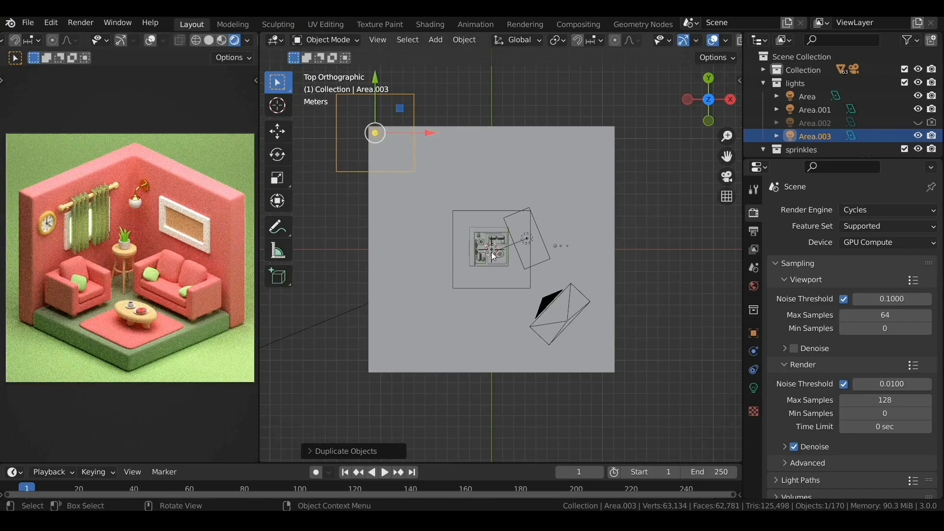
left_click(31, 24)
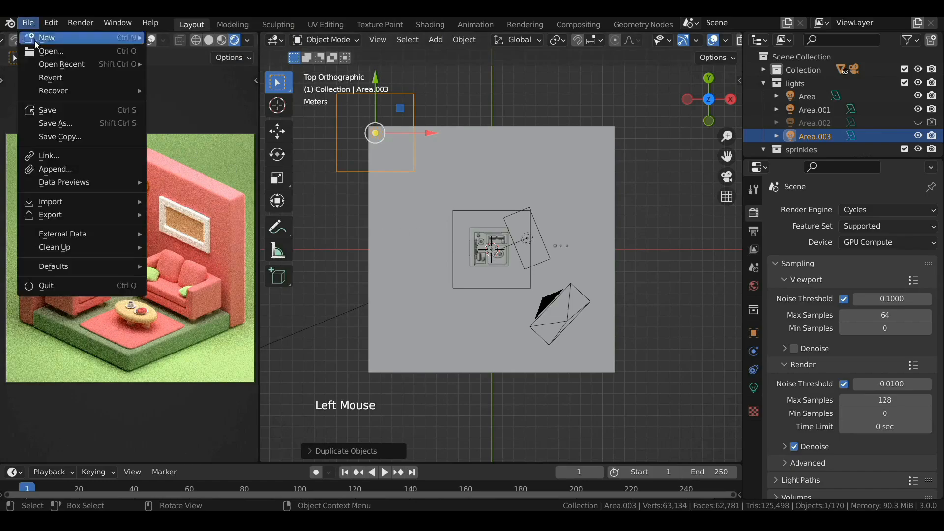
left_click(44, 120)
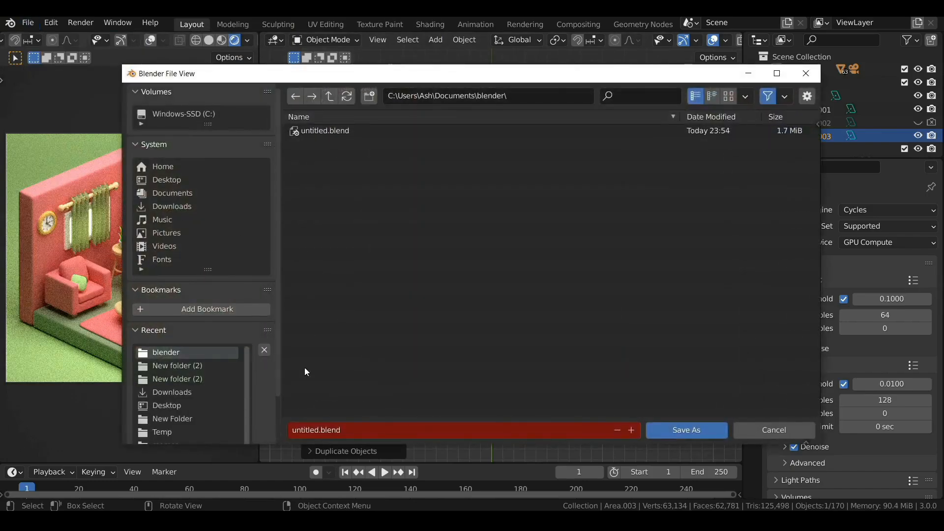
left_click(314, 430)
type("living room")
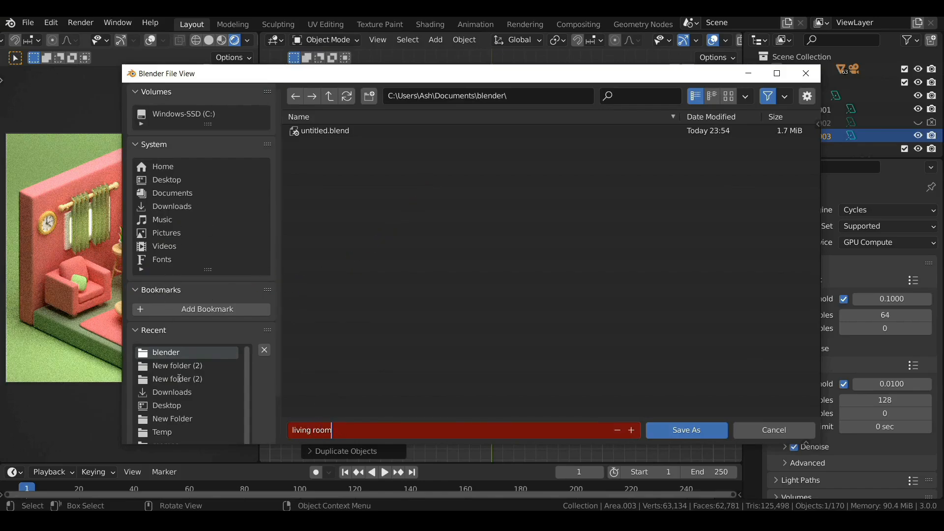
key("Return")
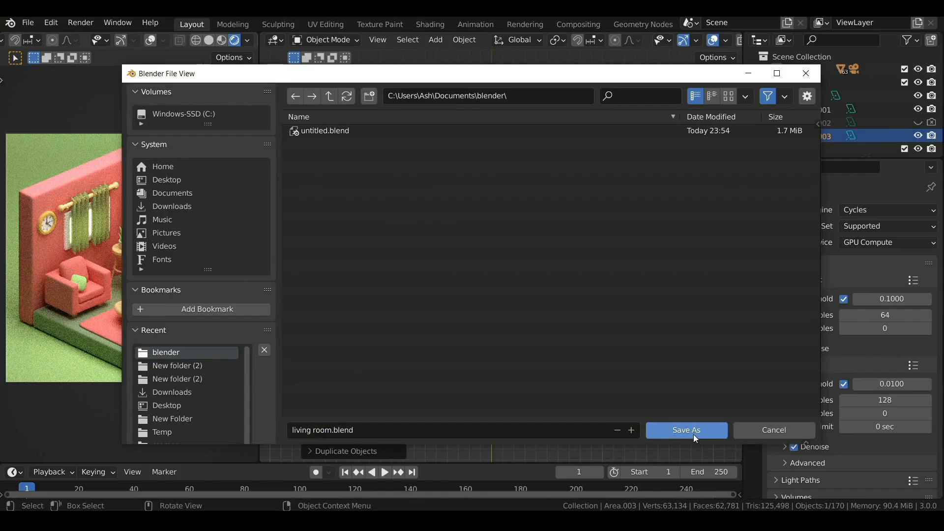
left_click(686, 433)
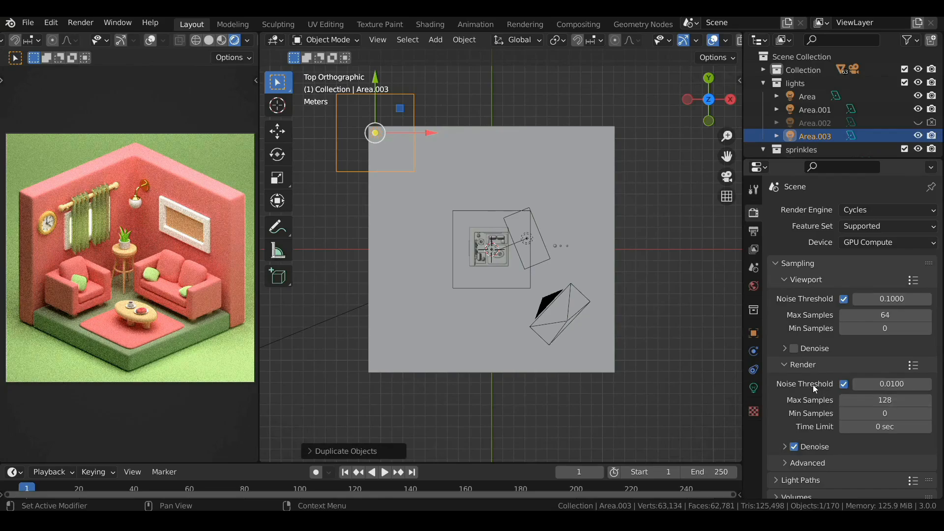
Step: Render the living room as a still image with render denoising enabled
scroll(813, 385, "down", 1)
left_click(796, 427)
left_click(796, 428)
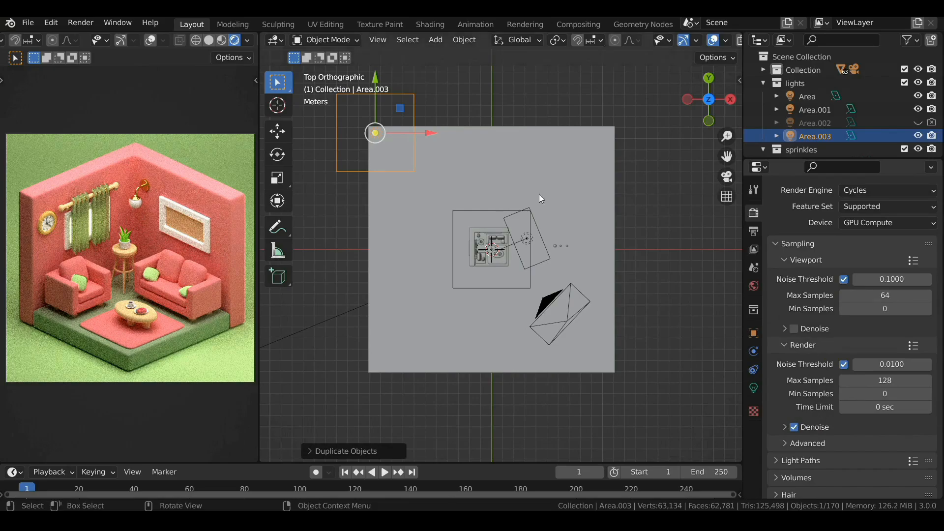
left_click(80, 23)
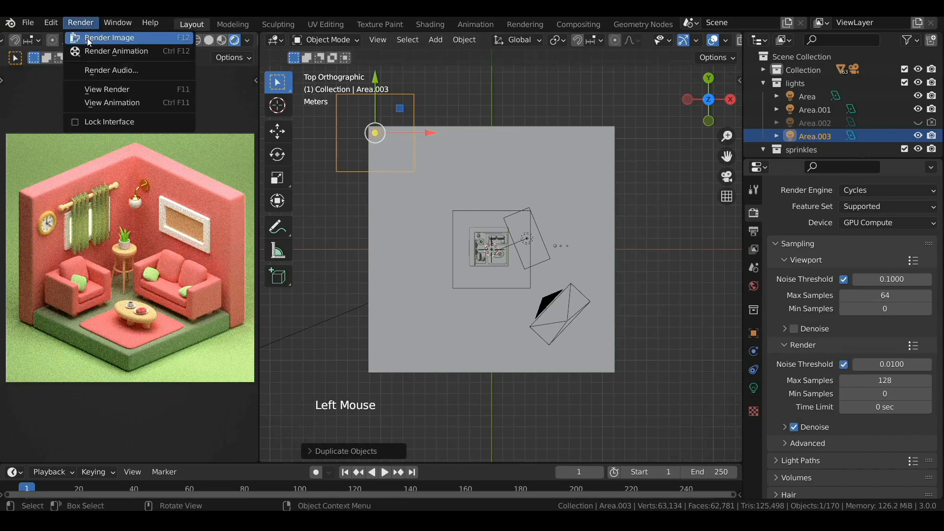
left_click(87, 38)
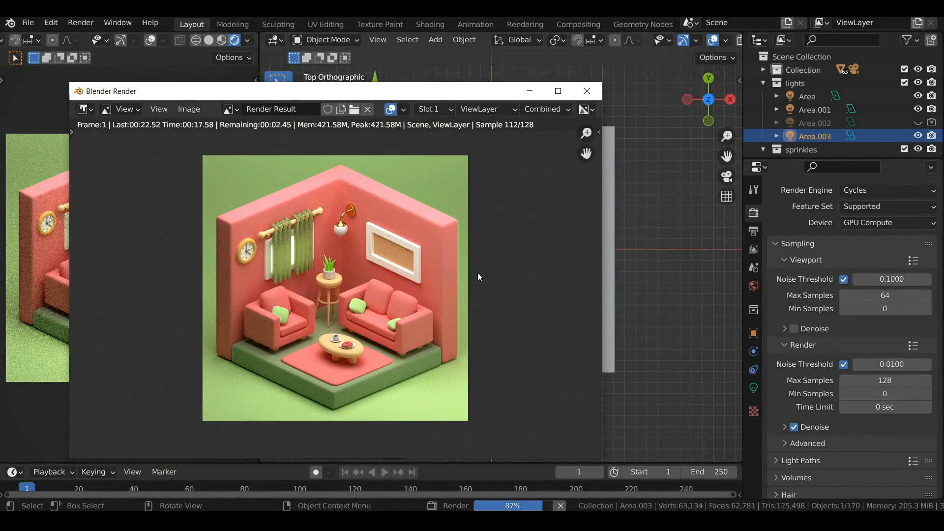
Step: Save the finished render as the PNG image "living room.png" in the Documents\blender folder and close the render window
left_click(180, 110)
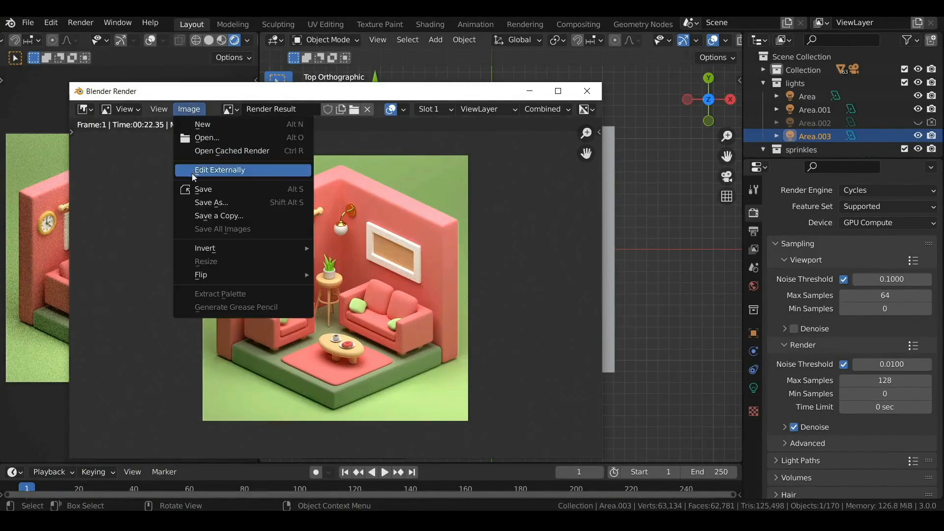
left_click(197, 201)
left_click(178, 445)
type("living room")
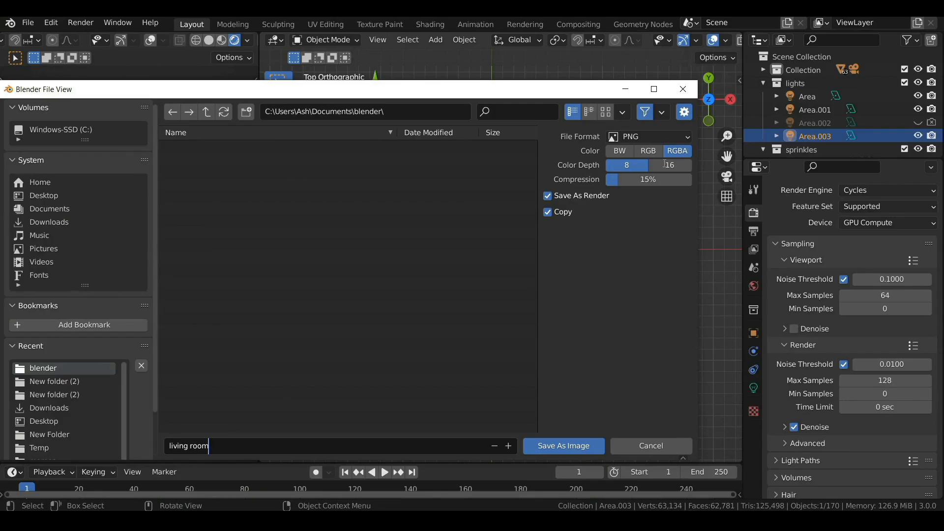
left_click(655, 138)
left_click(654, 138)
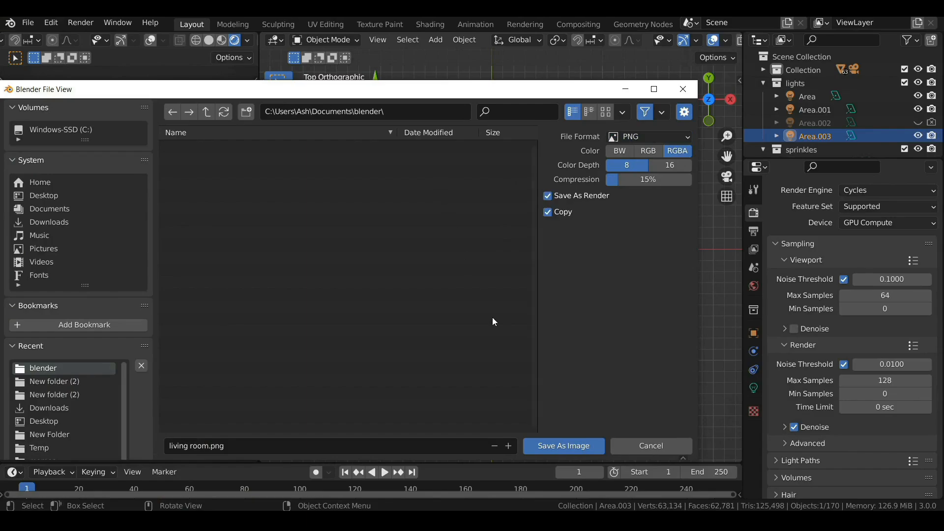
left_click(564, 446)
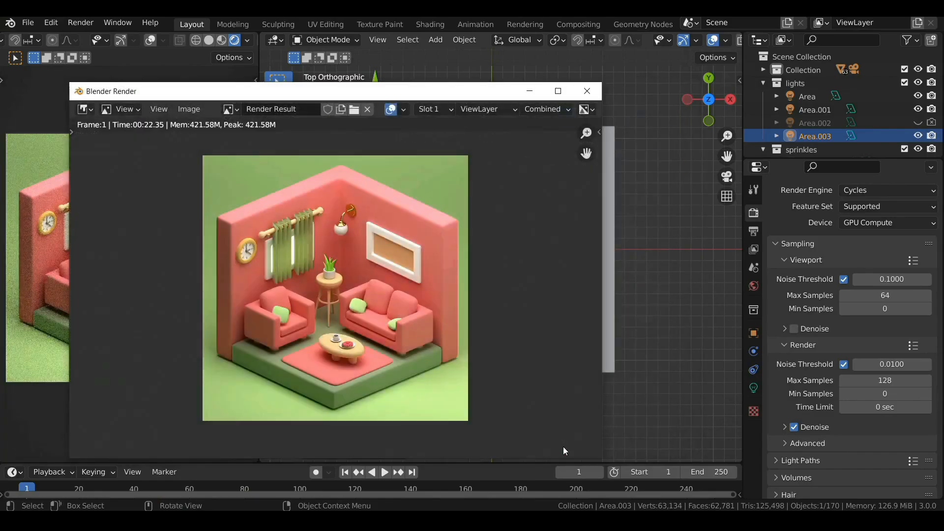
left_click(587, 90)
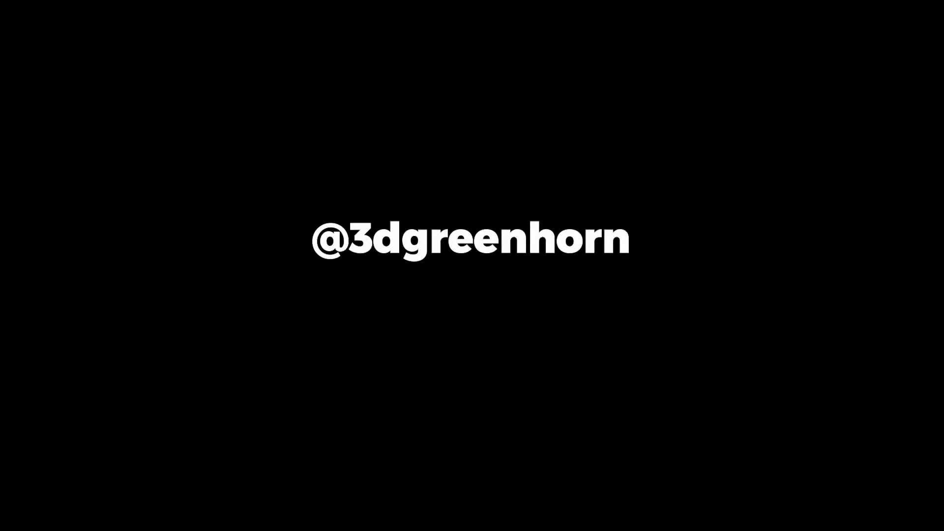